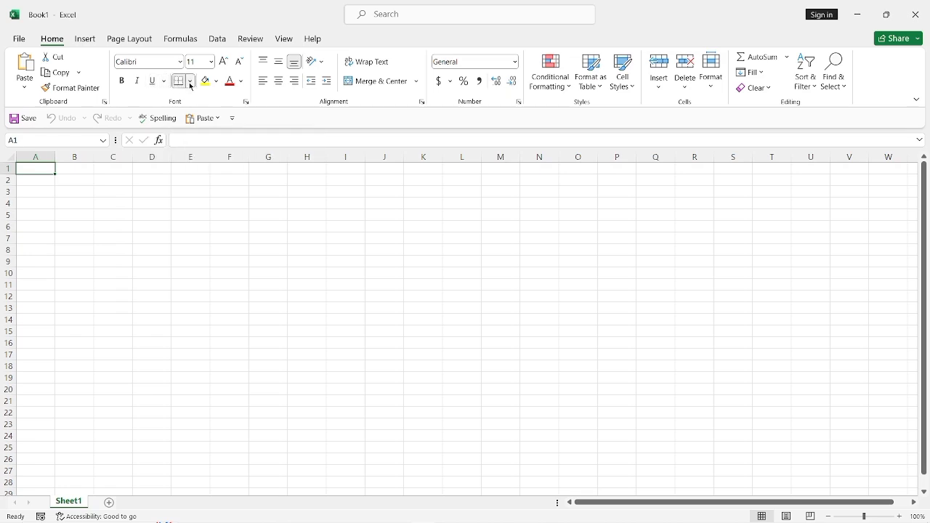
left_click(190, 81)
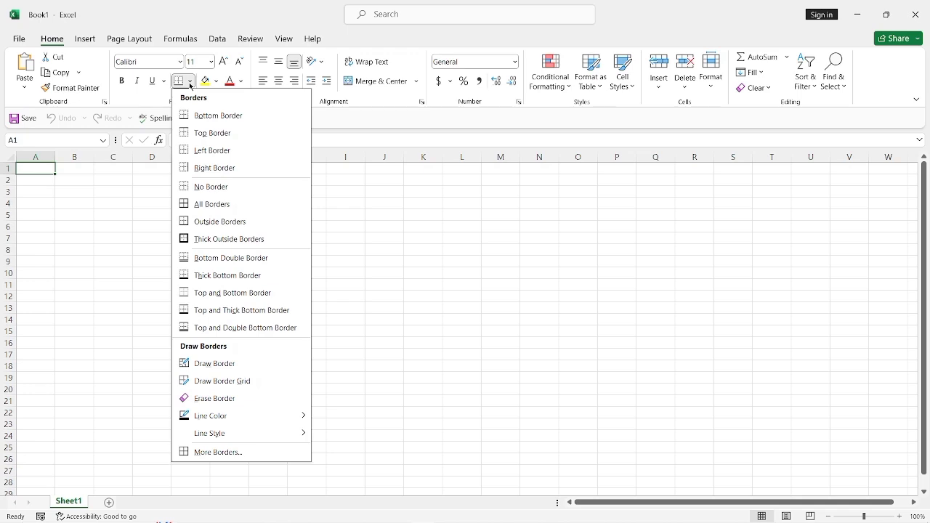
left_click(121, 186)
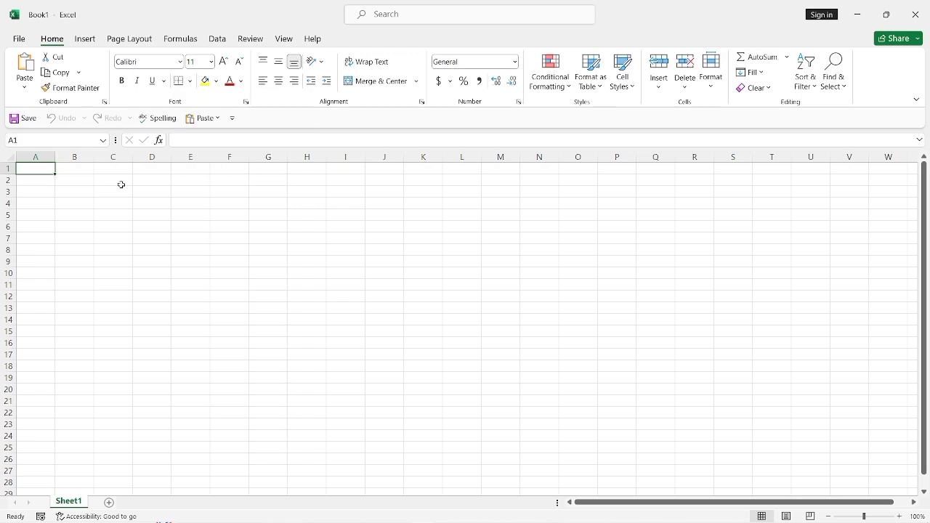
Fill the range B2:D8 with the formula =RANDBETWEEN(20,100) in one entry
left_click(901, 517)
left_click(901, 516)
left_click(901, 517)
left_click(901, 516)
left_click(901, 516)
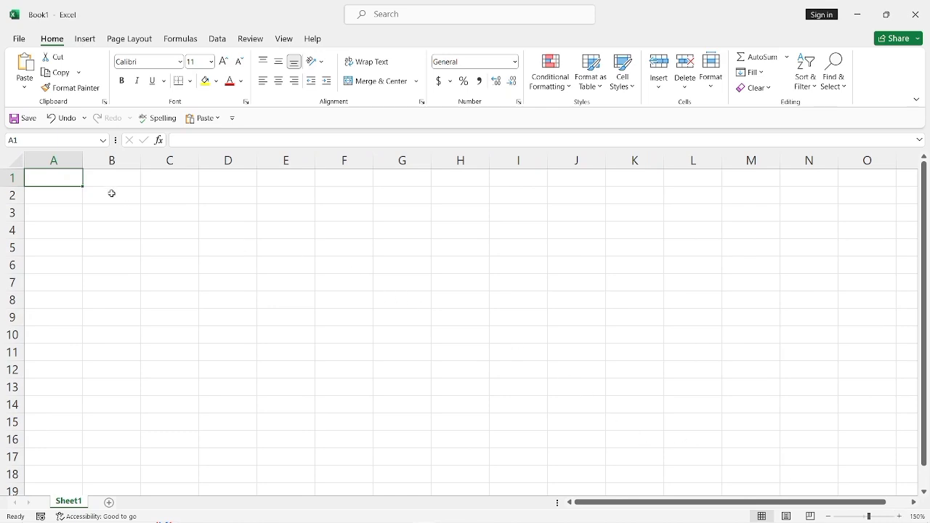
left_click_drag(112, 194, 241, 294)
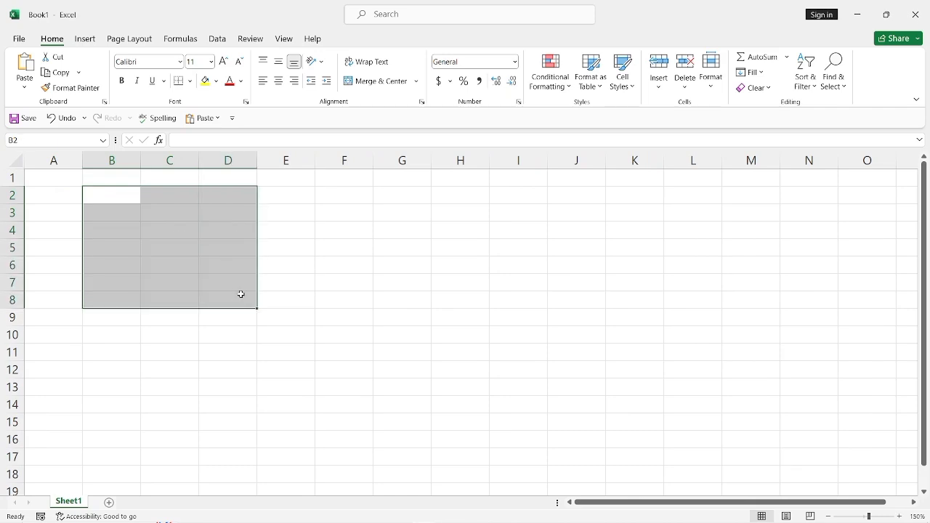
type("=")
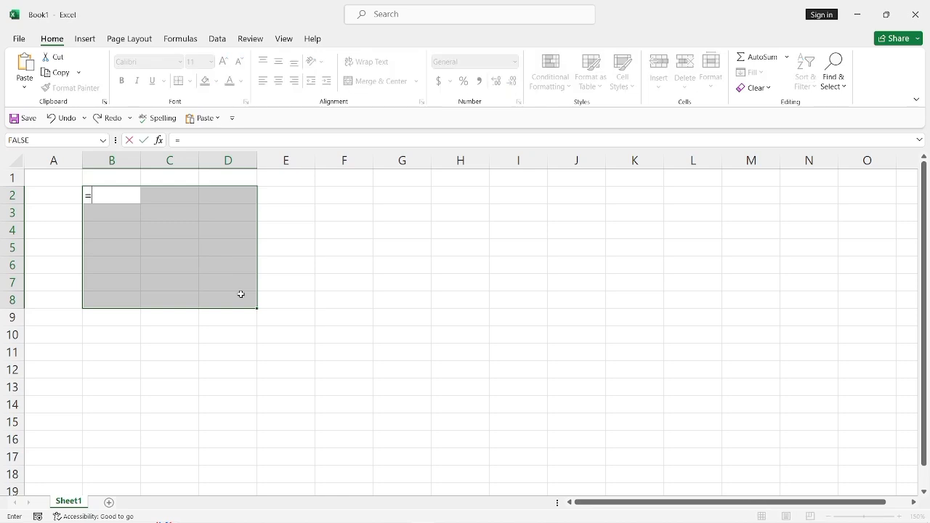
type("rand")
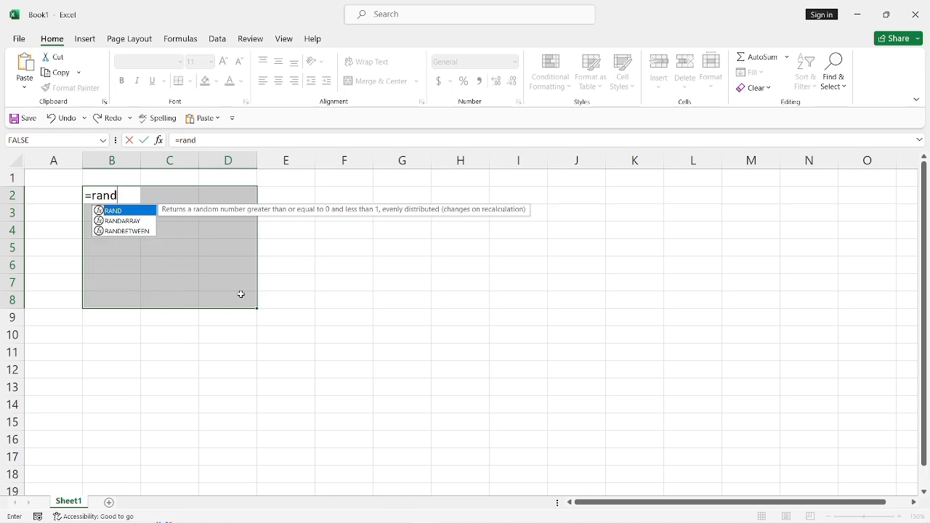
key("Down")
key("Down")
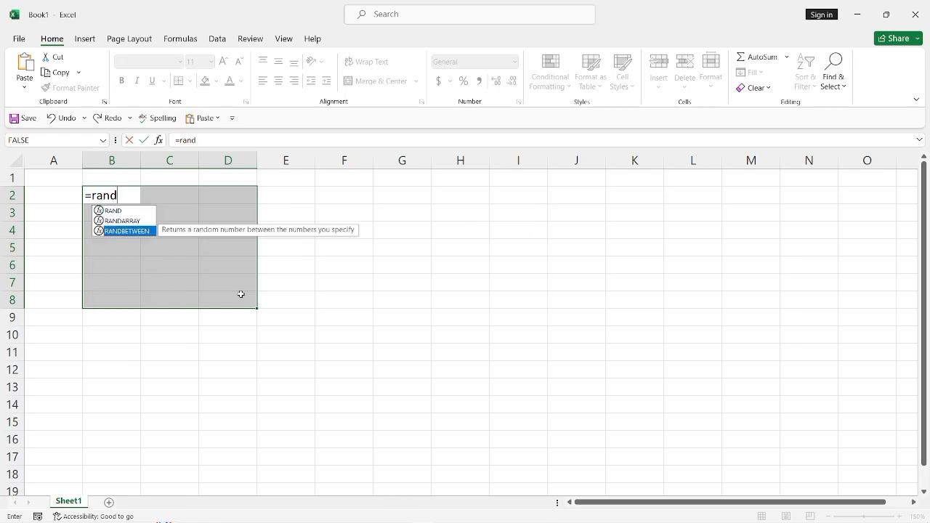
key("Tab")
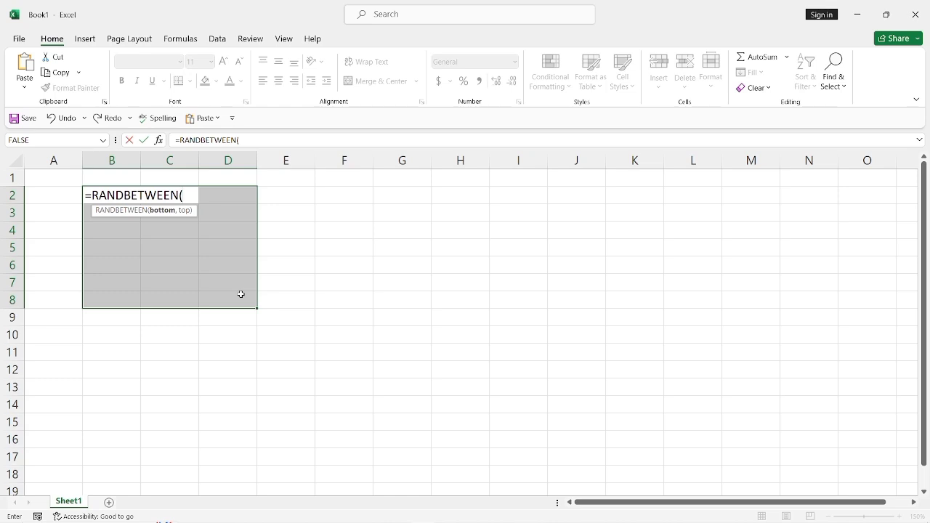
type("20,")
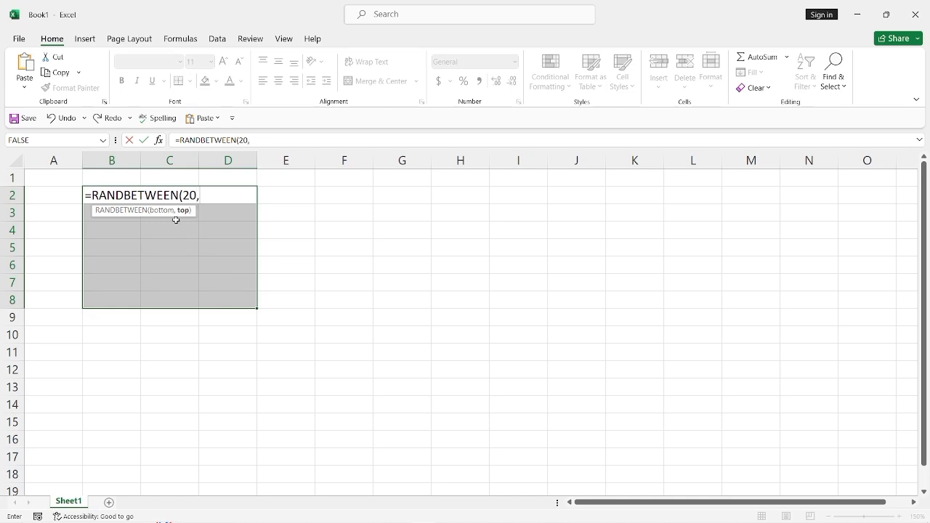
type("100)")
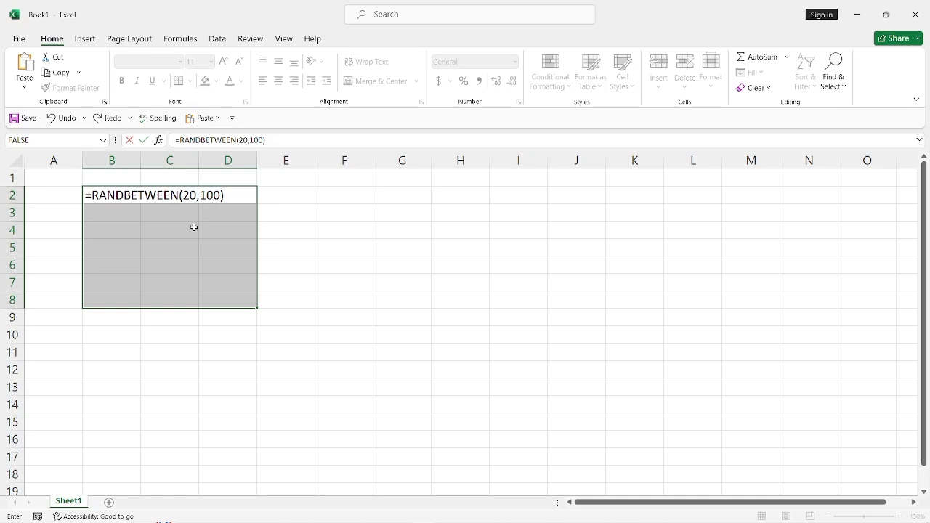
key("ctrl+Return")
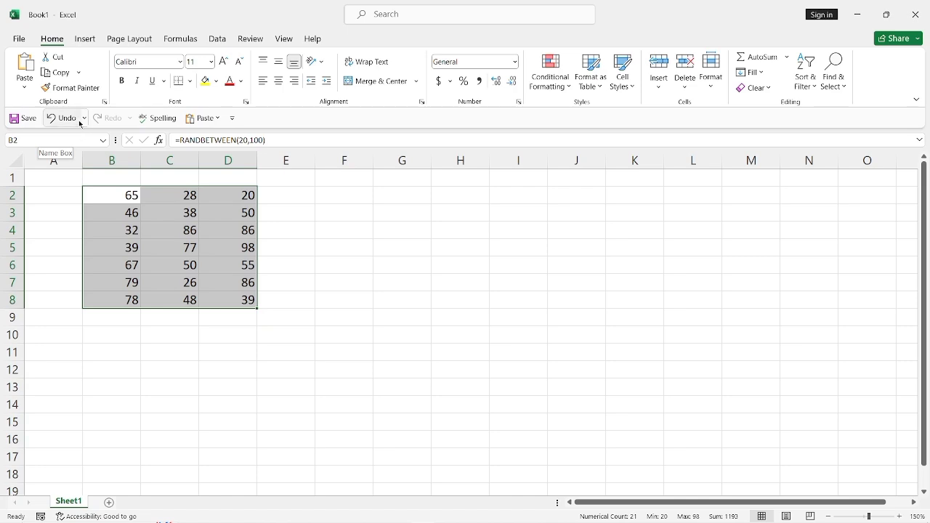
Replace the random-number formulas in B2:D8 with their plain values and clear the copy selection
left_click(62, 76)
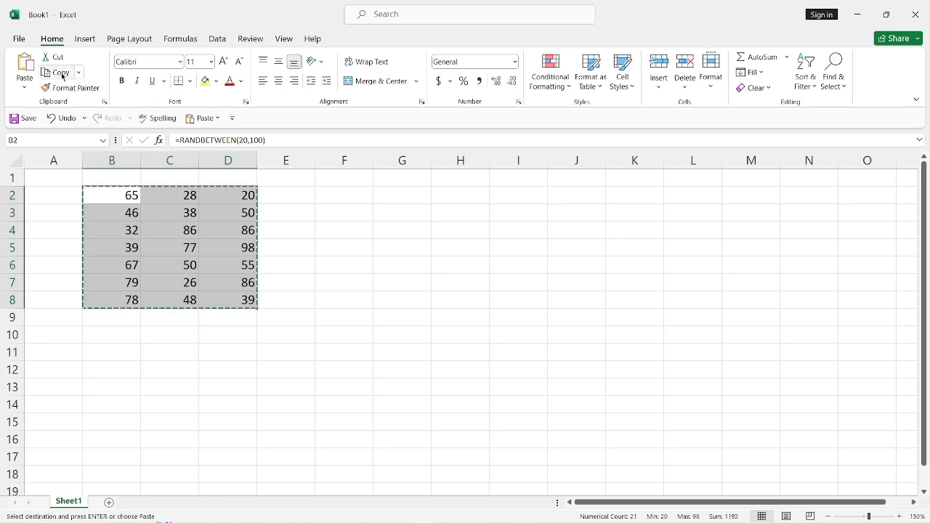
left_click(23, 93)
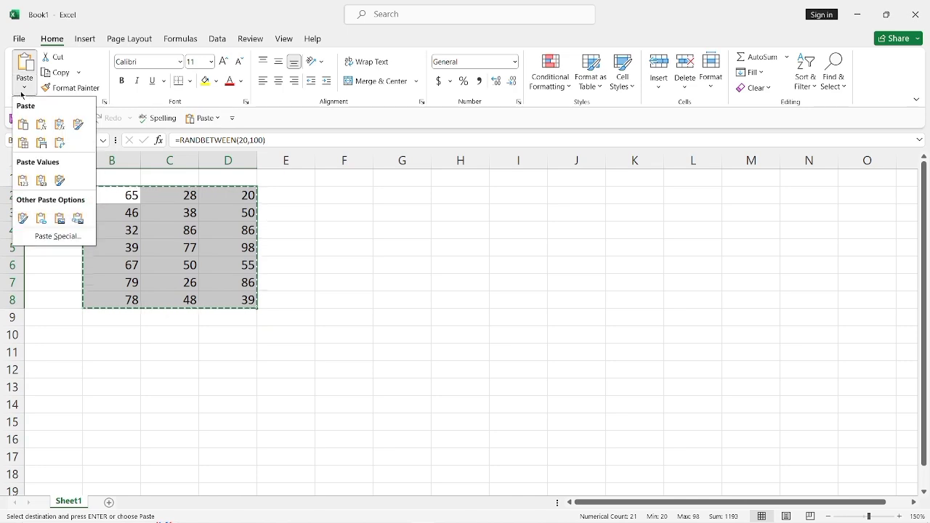
left_click(22, 181)
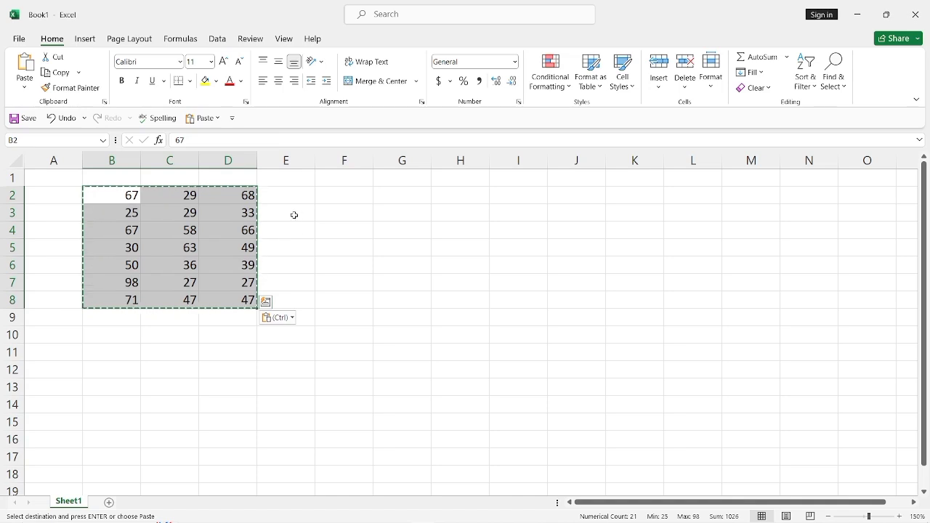
left_click(282, 197)
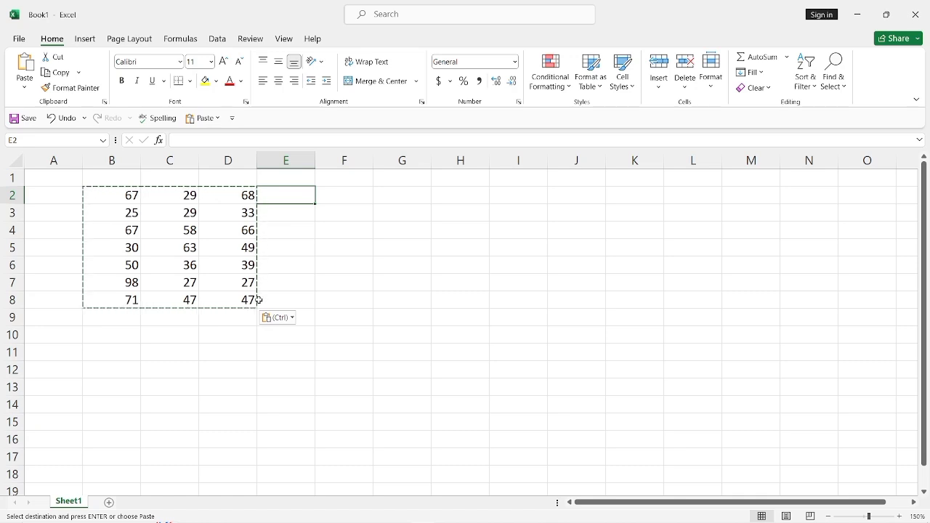
key("Escape")
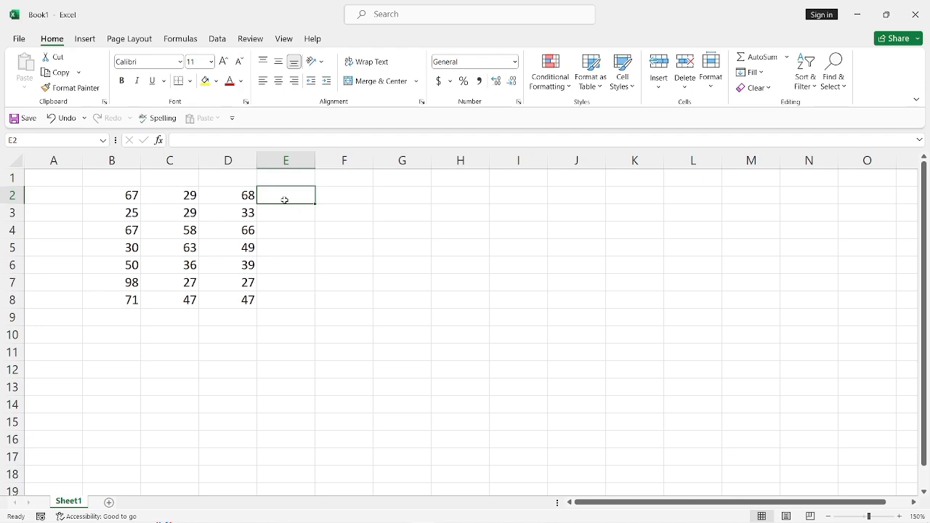
Enter the row total formula =SUM(B2:D2) in cell E2
type("=")
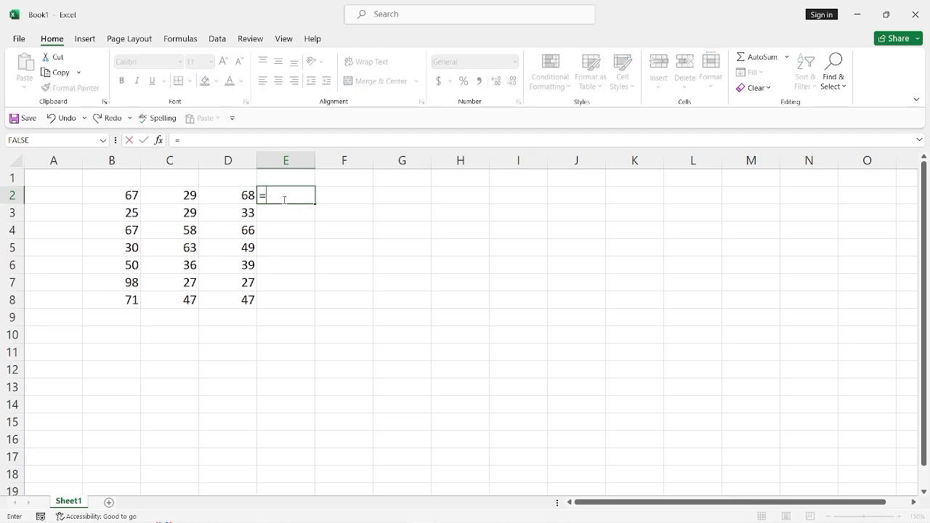
type("sum")
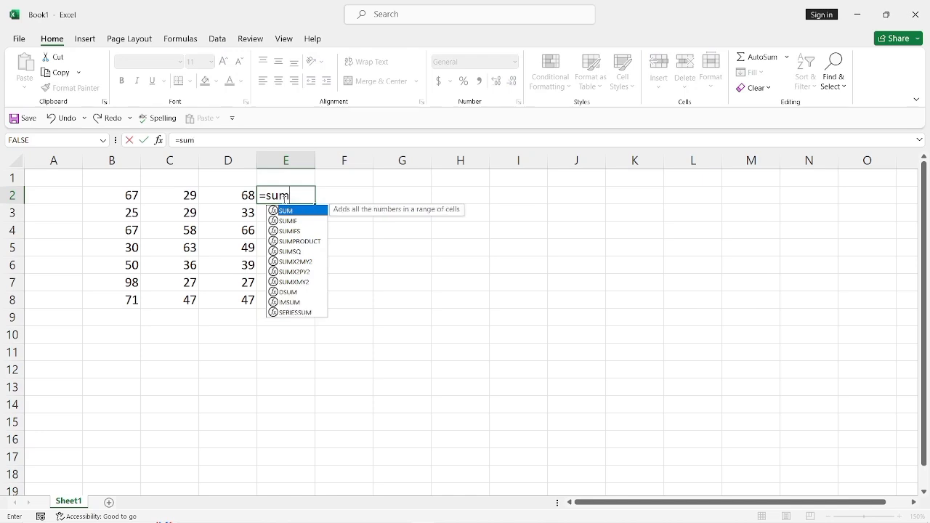
key("Tab")
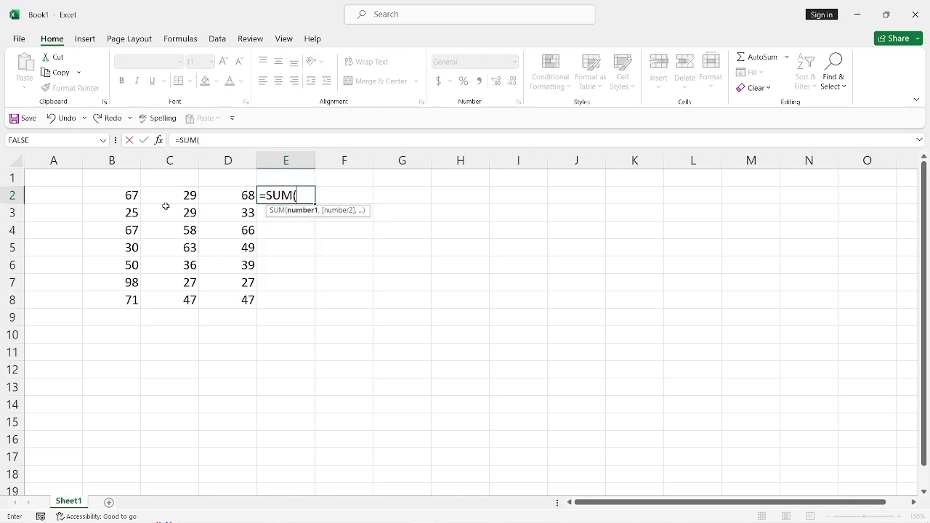
left_click_drag(126, 195, 224, 197)
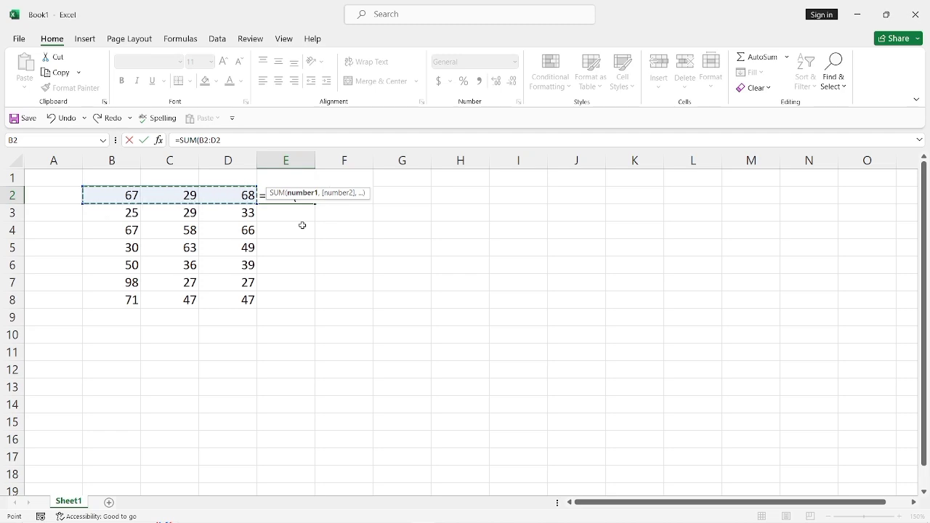
type(")")
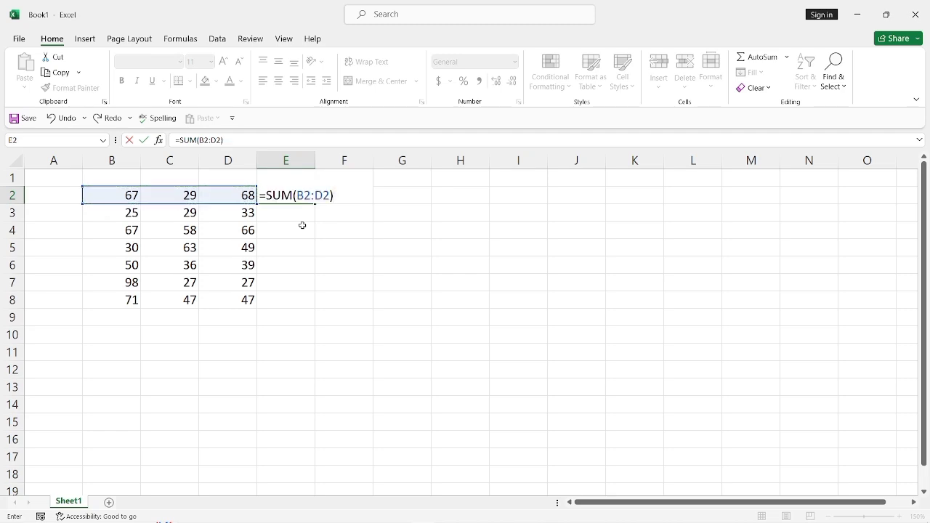
key("Return")
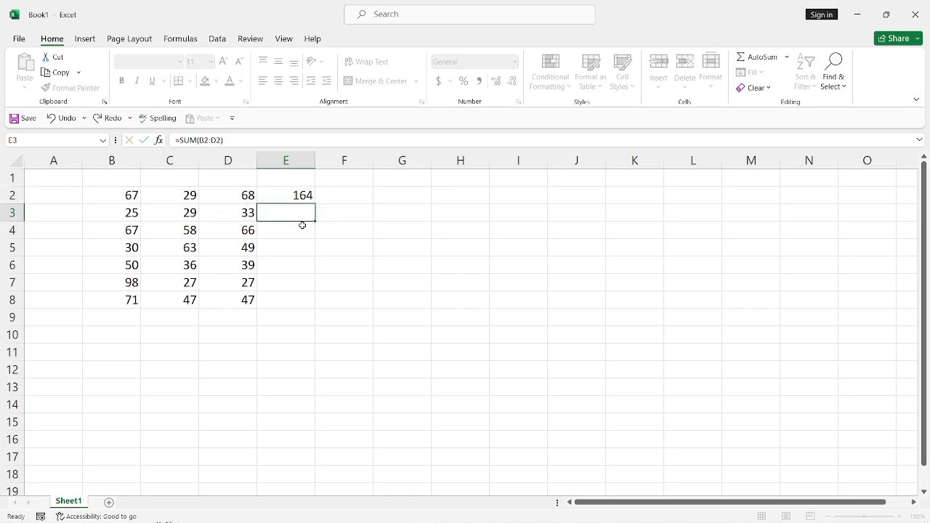
Try extending the SUM formula from E2 down to E8, and undo that fill
left_click(300, 197)
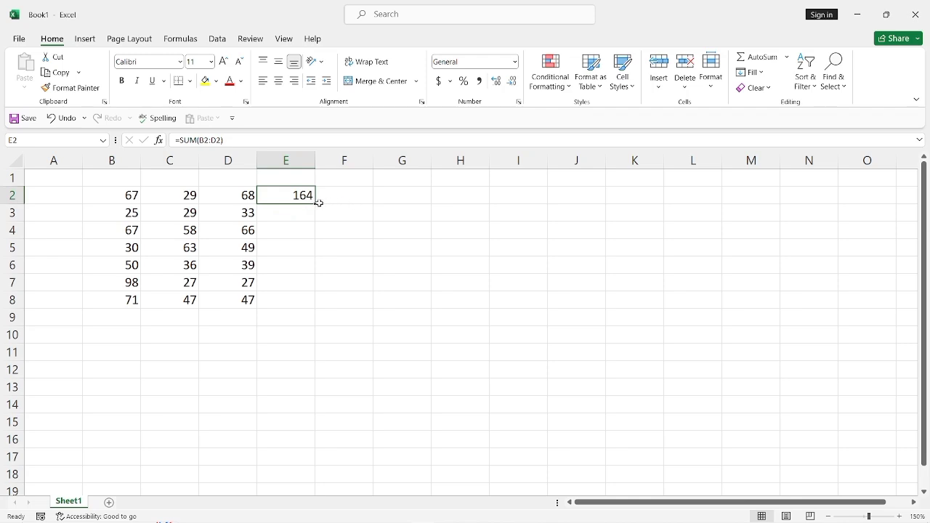
left_click_drag(315, 204, 310, 307)
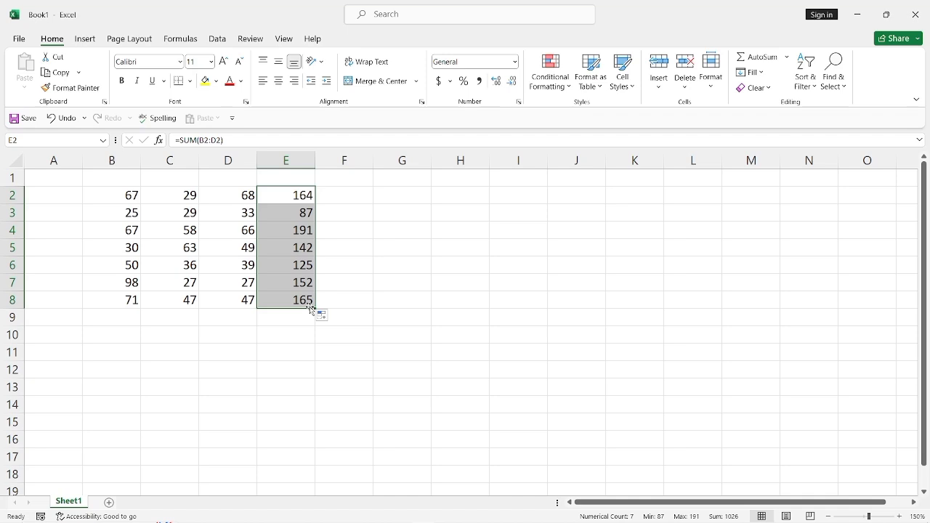
key("ctrl+z")
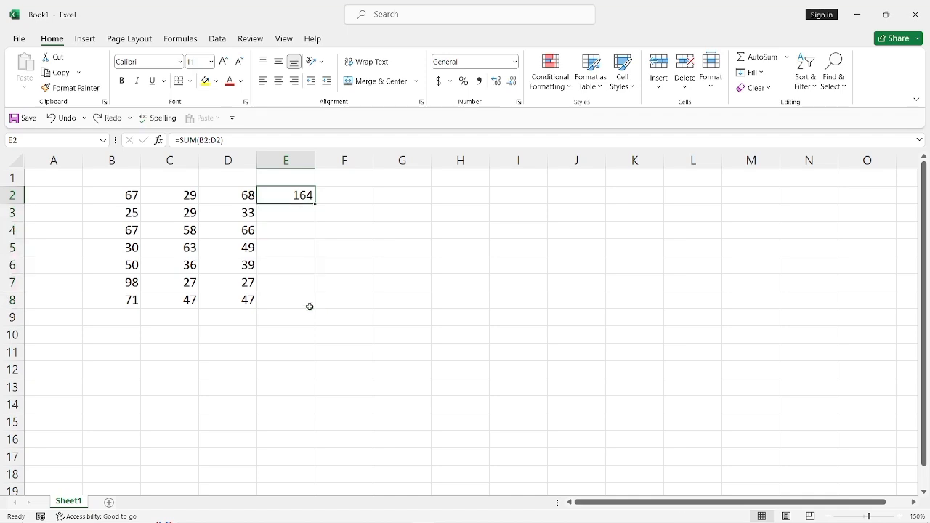
Auto-fill the SUM formula in E2 down the column to row 8, matching the adjacent data
left_click(382, 198)
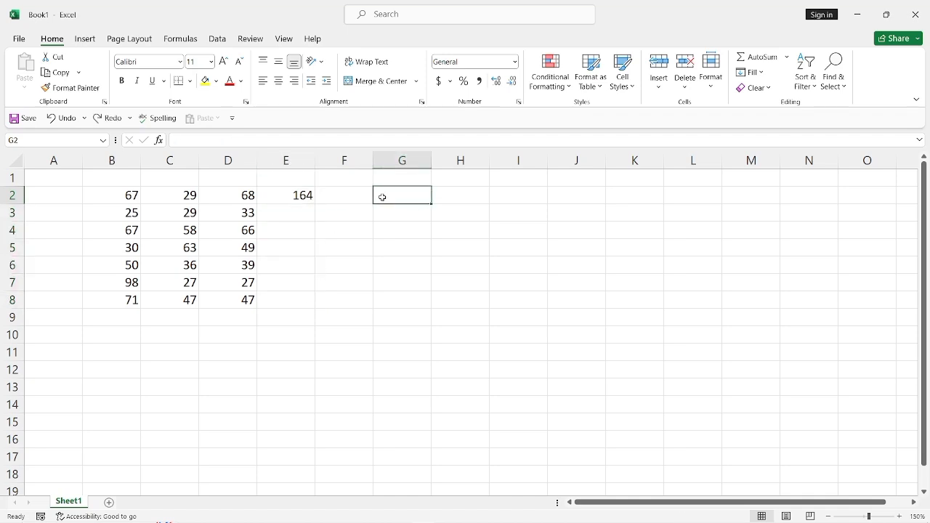
left_click(279, 196)
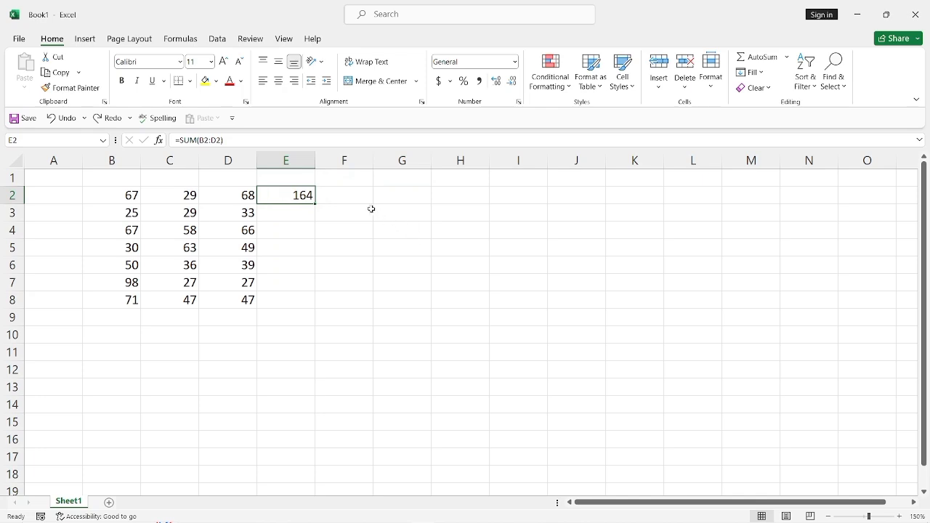
double_click(315, 204)
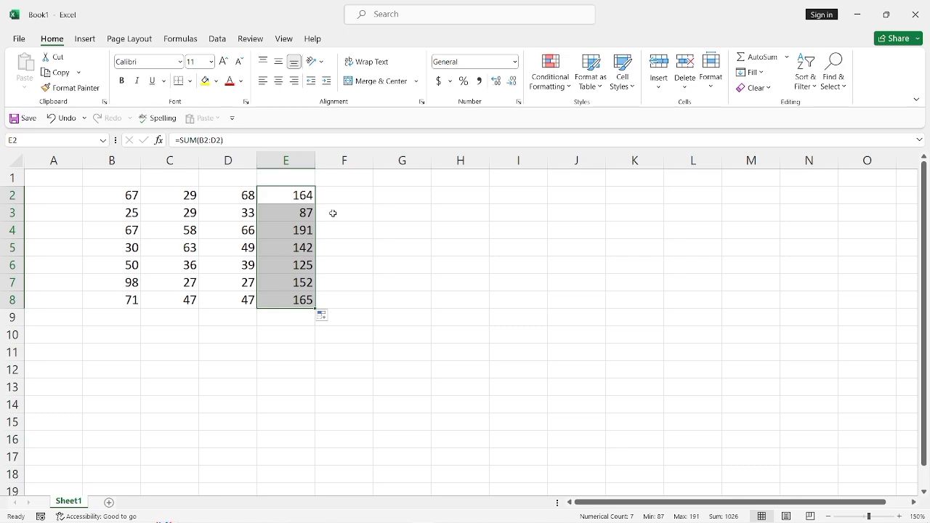
Make the numbers in B2:B8 bold and give those cells a yellow fill
left_click_drag(131, 196, 129, 298)
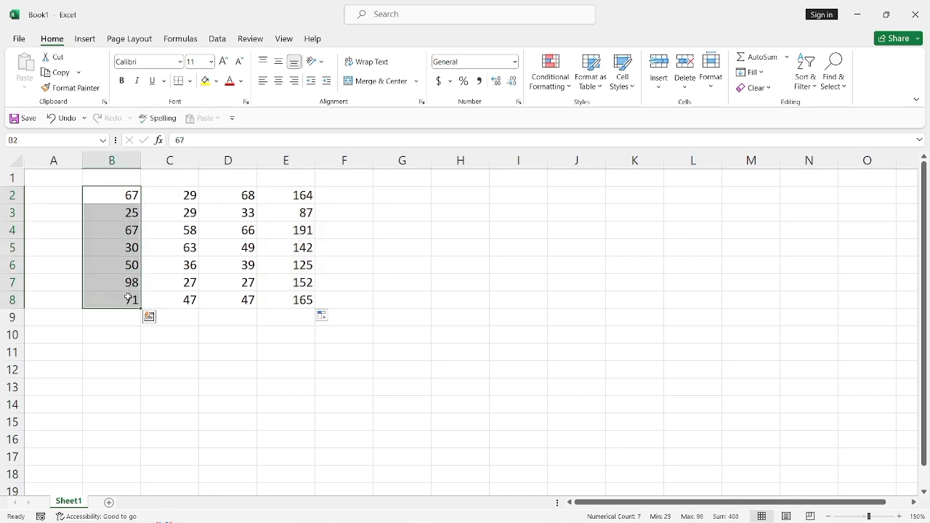
key("ctrl+b")
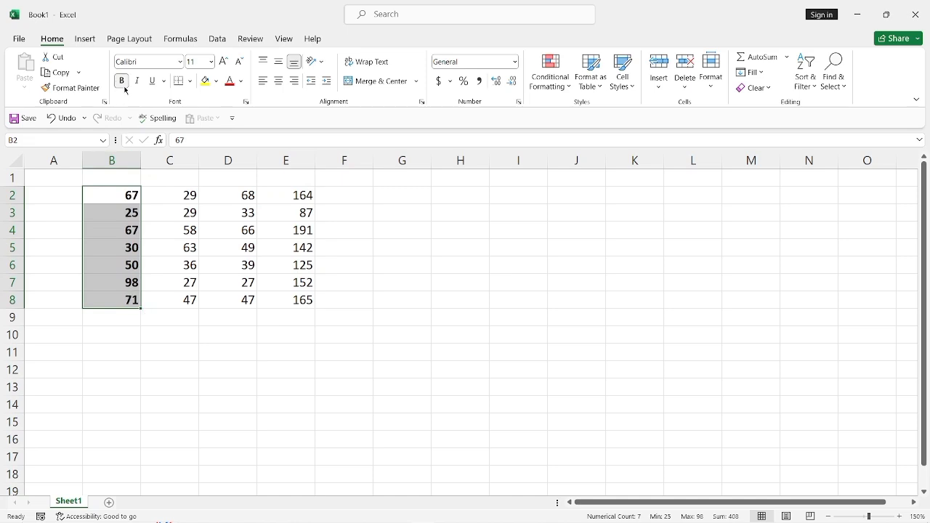
left_click(217, 81)
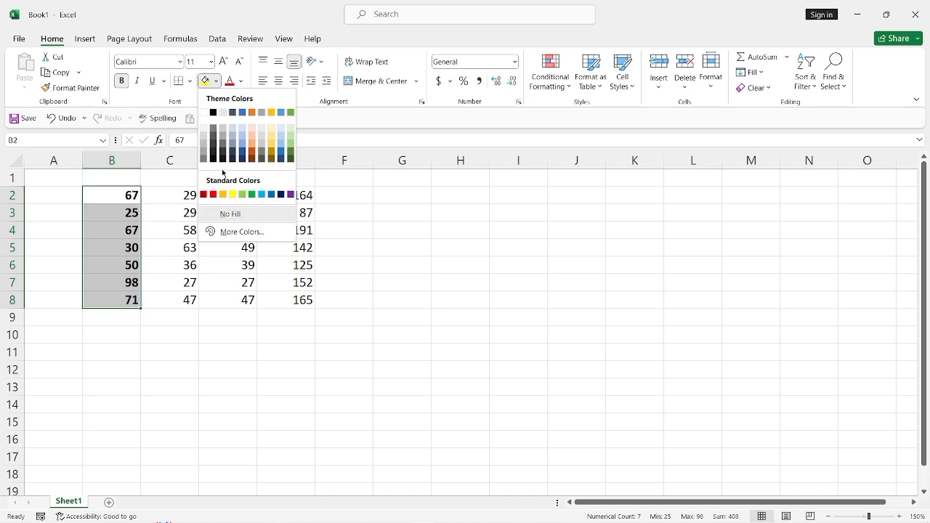
left_click(231, 194)
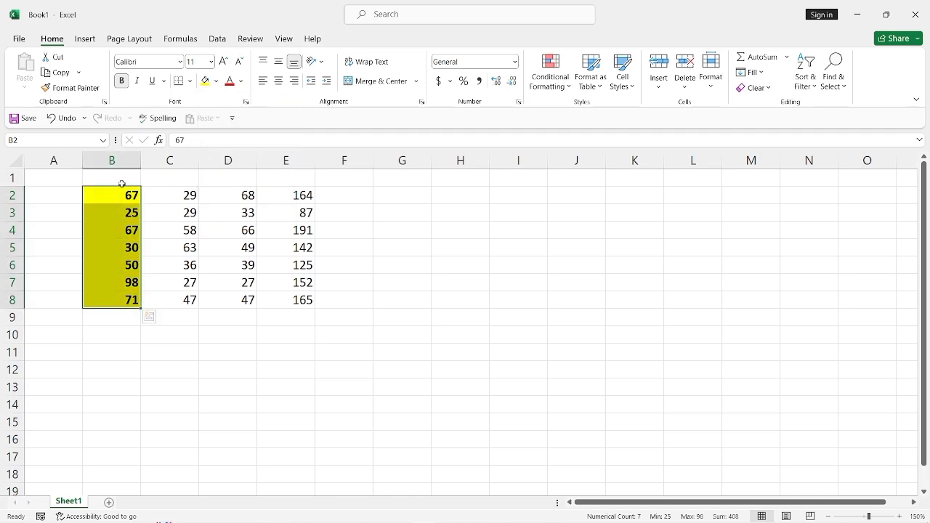
Format the first data row, B2:E2, with bold text and a yellow fill
left_click_drag(122, 192, 286, 198)
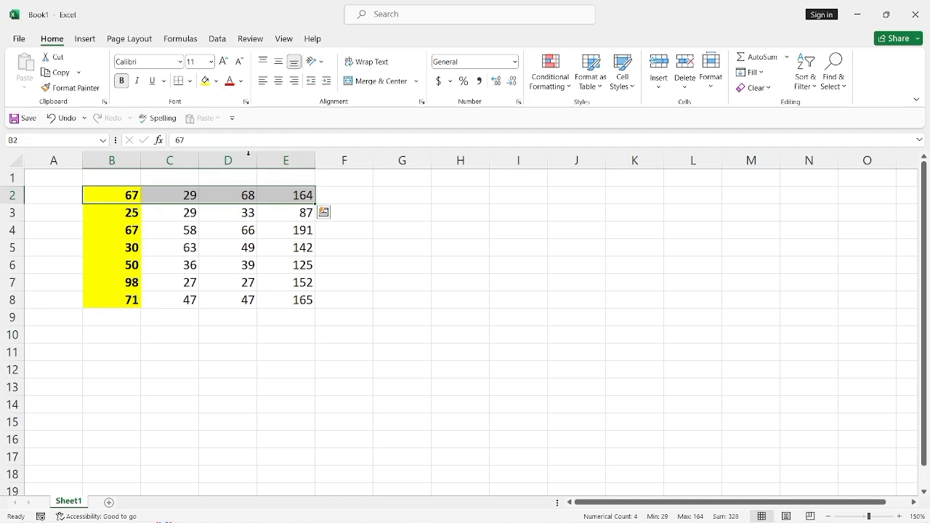
key("ctrl+b")
key("ctrl+b")
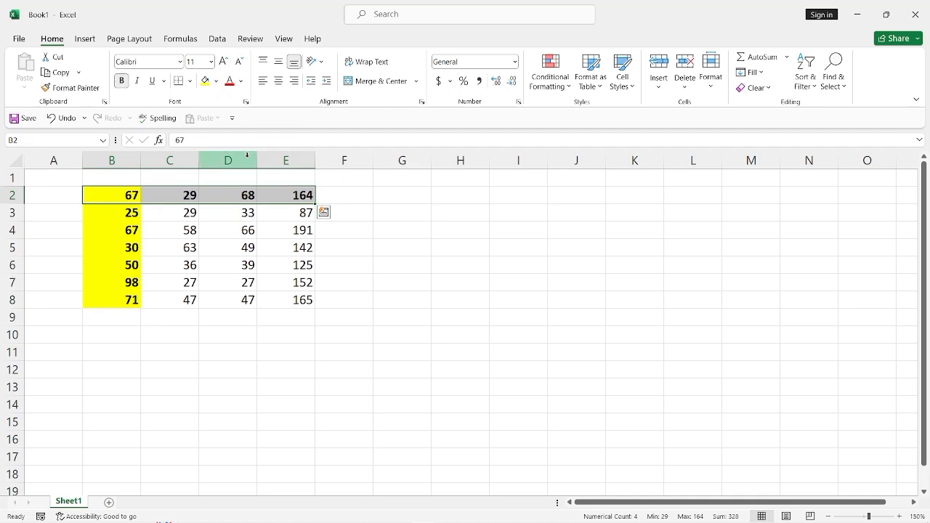
left_click(207, 85)
left_click(385, 300)
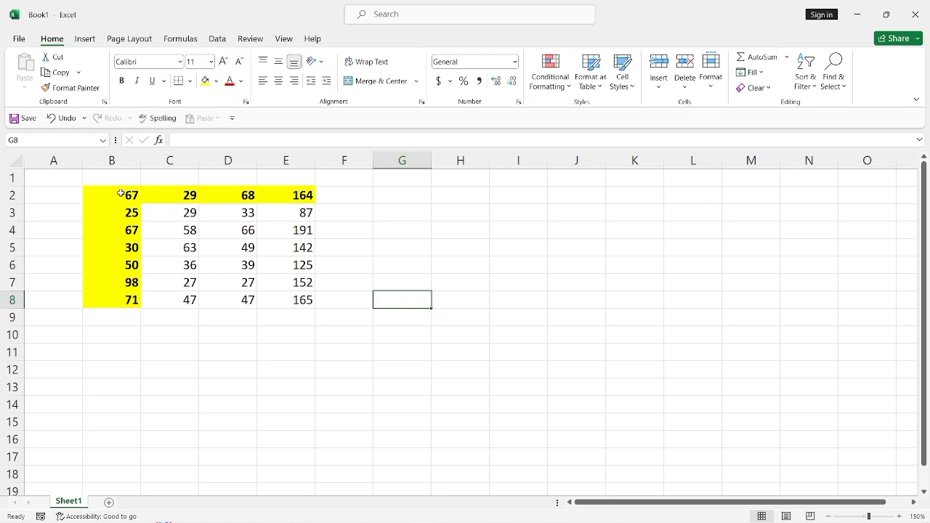
Copy the table B2:E8 and paste it at H2, undo the paste, and cancel the pending copy
left_click_drag(121, 194, 270, 301)
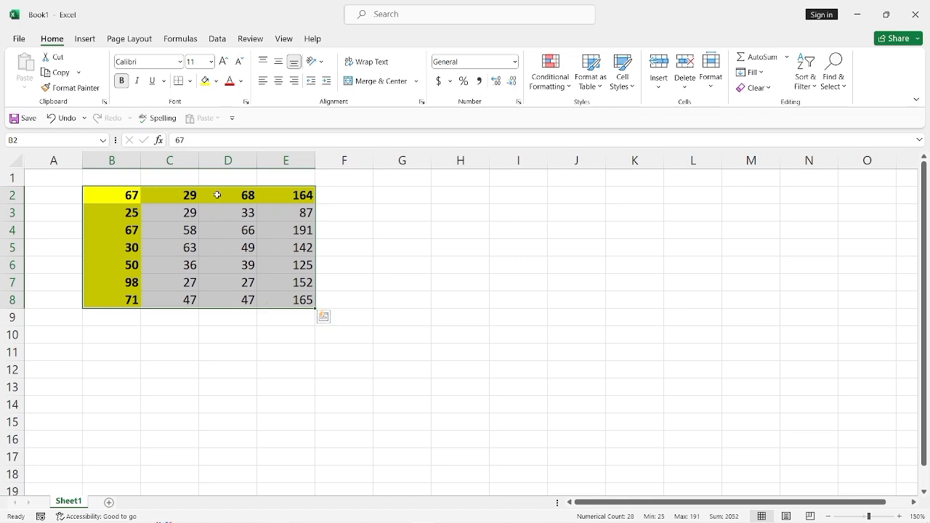
left_click(60, 73)
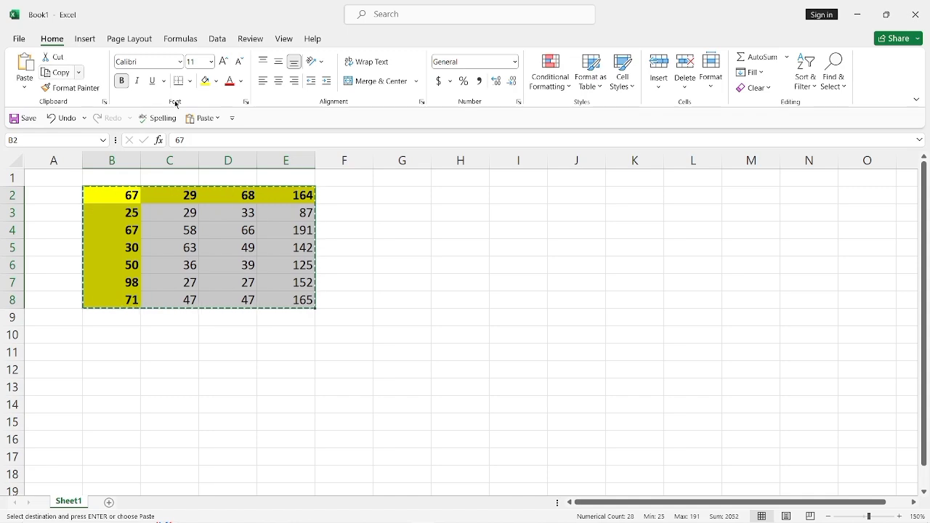
left_click(451, 190)
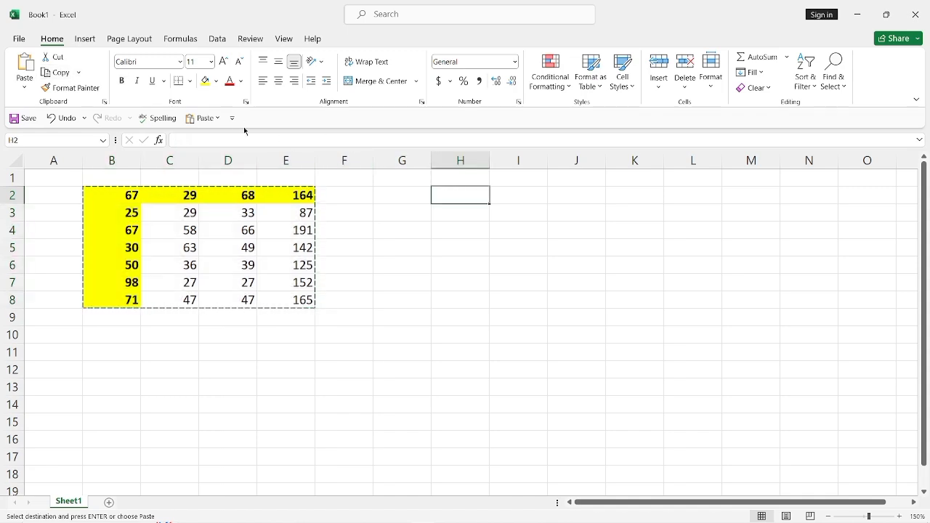
left_click(31, 70)
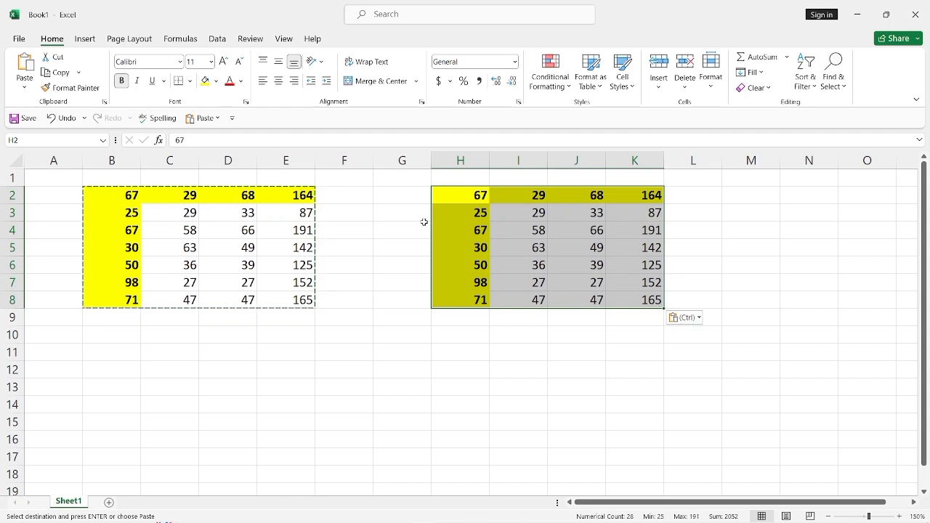
key("ctrl+z")
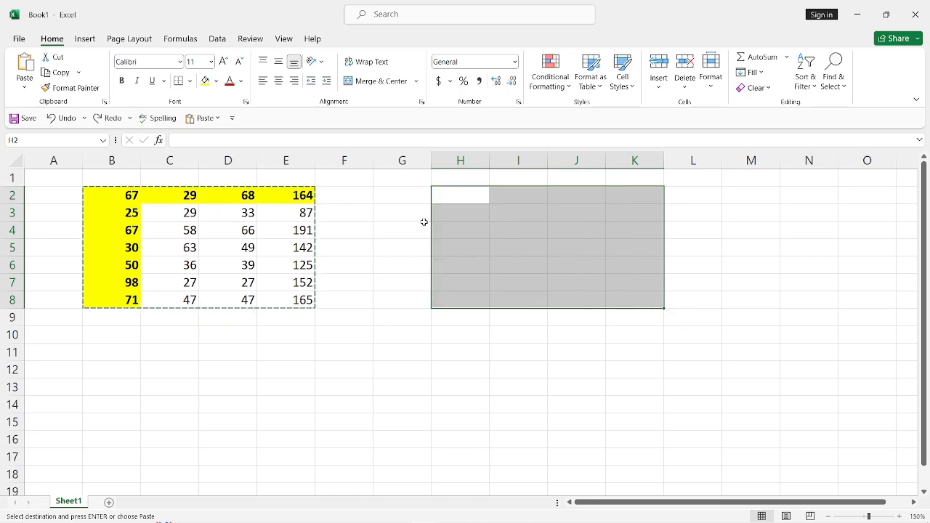
left_click(421, 210)
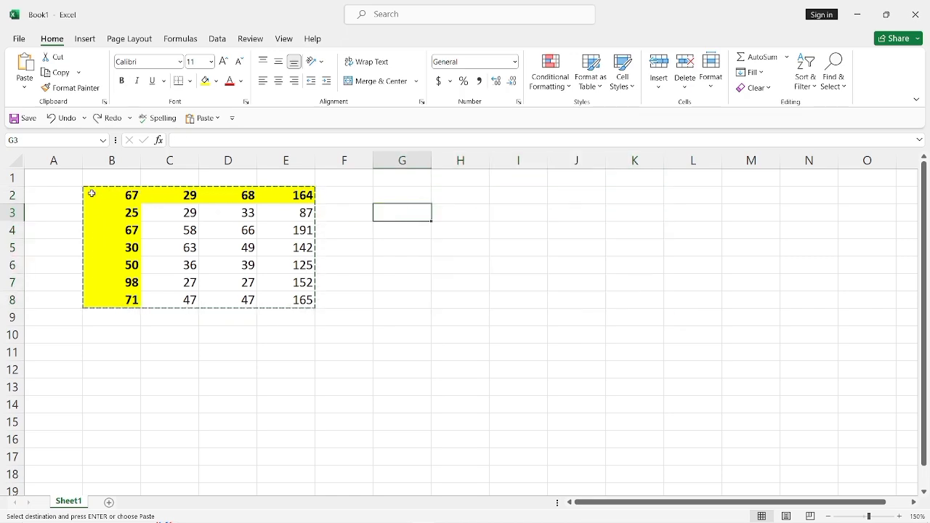
key("Escape")
Move the table B2:E8 to I2 by cutting and pasting, undo the move, and cancel the pending cut
left_click_drag(92, 194, 301, 302)
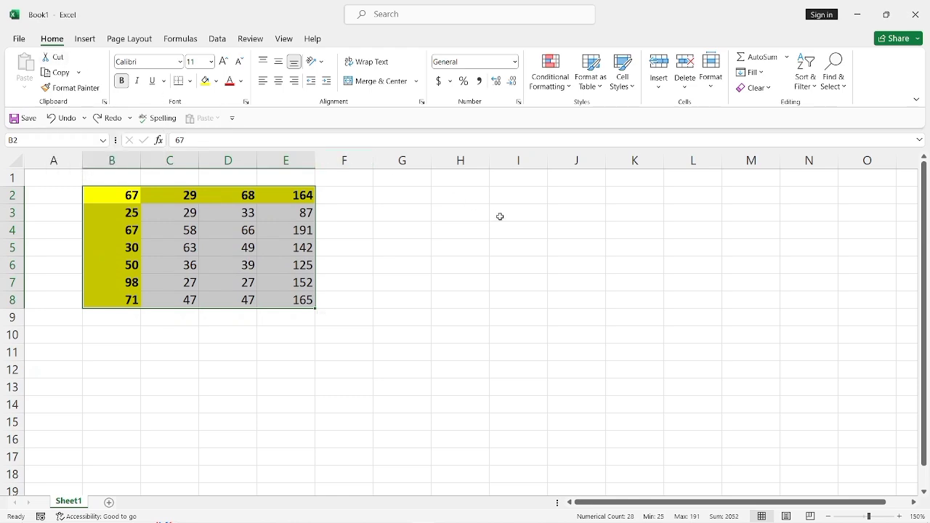
left_click(54, 58)
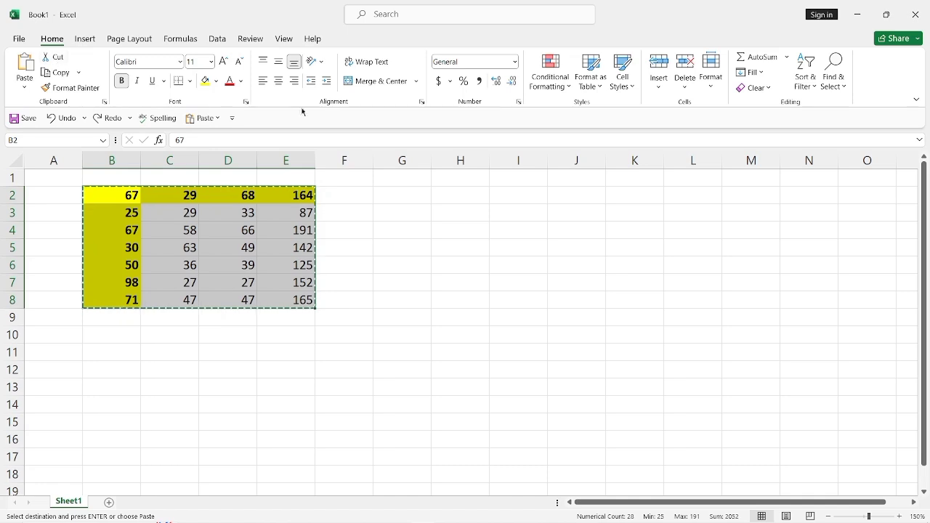
left_click(512, 190)
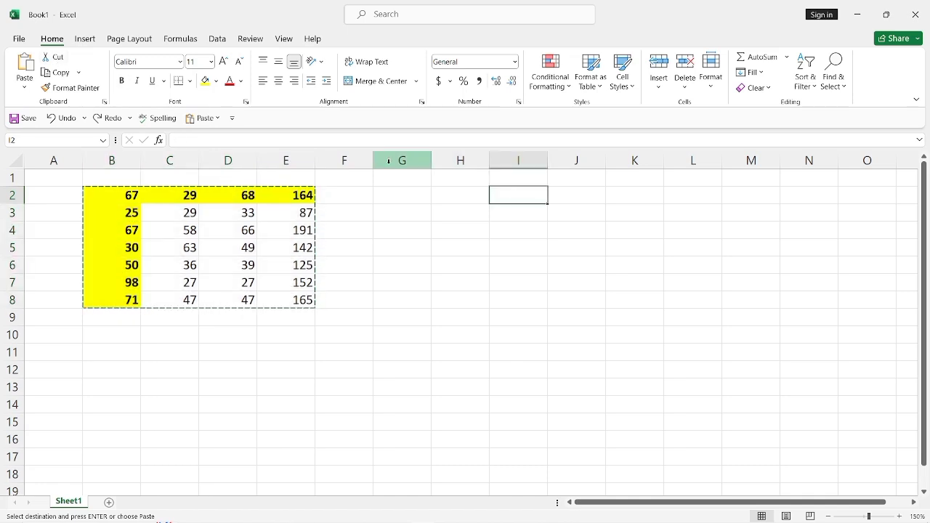
left_click(22, 64)
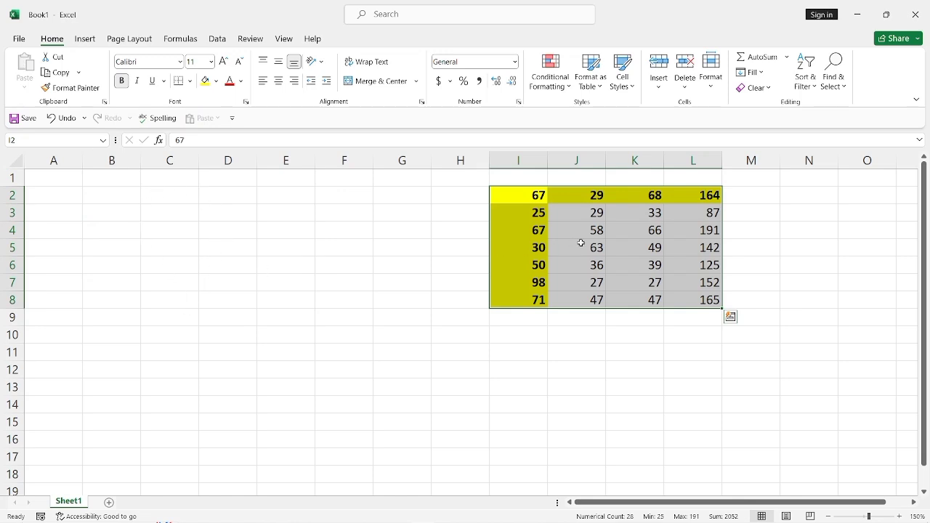
key("Escape")
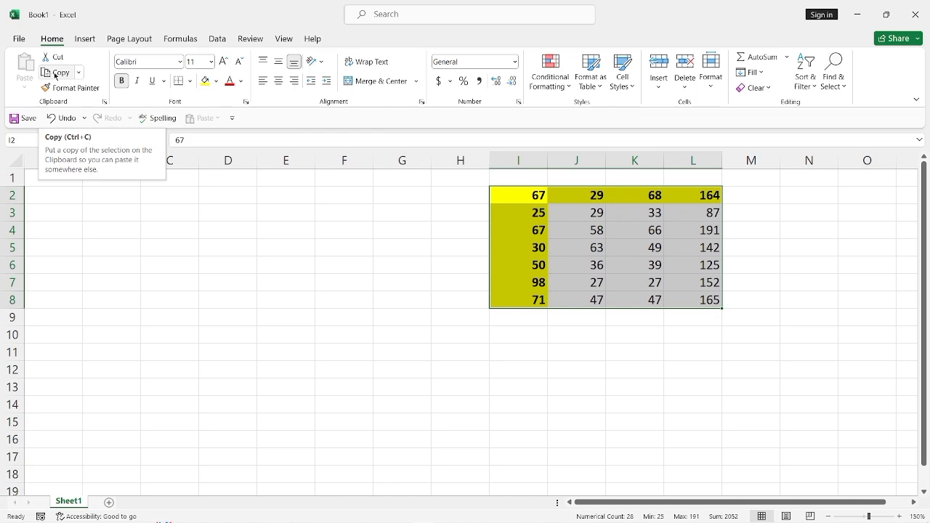
key("ctrl+z")
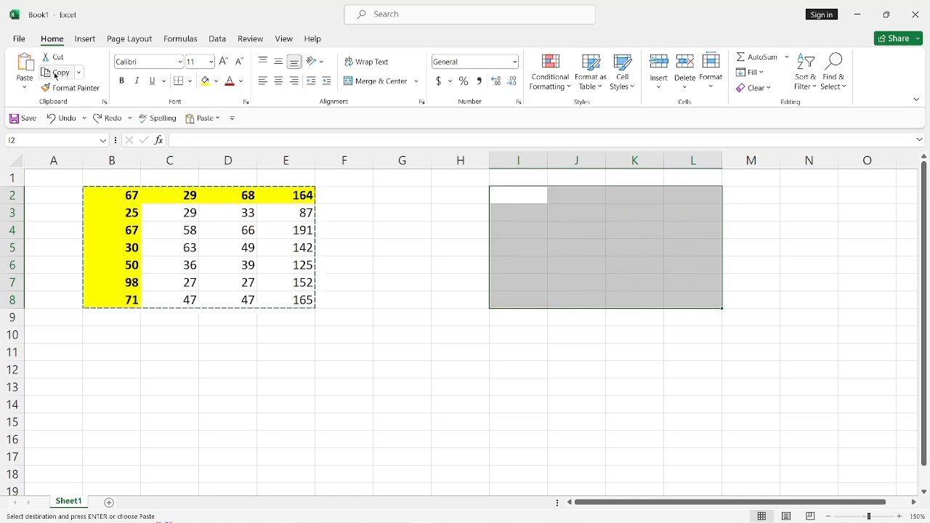
left_click(376, 197)
key("Escape")
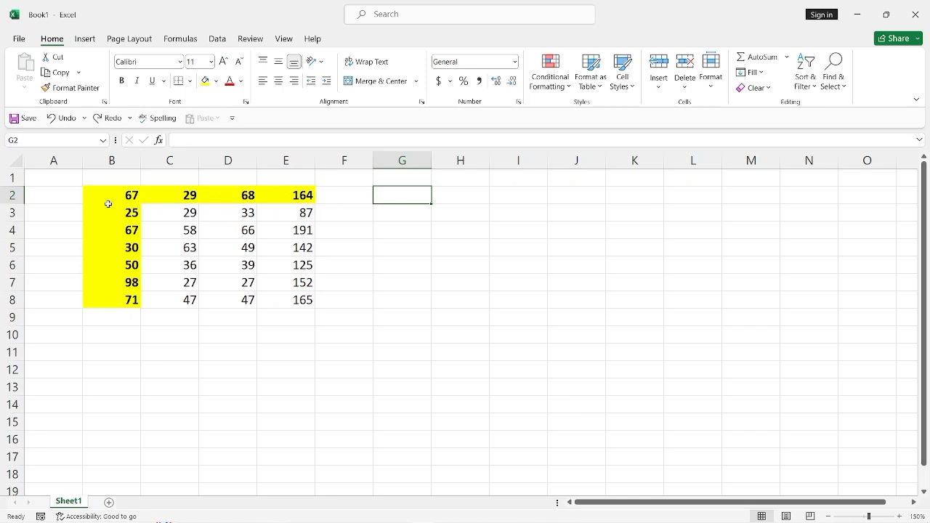
Copy the table B2:E8 and paste it at G2 with the standard Paste option, and undo the paste
left_click_drag(109, 195, 316, 299)
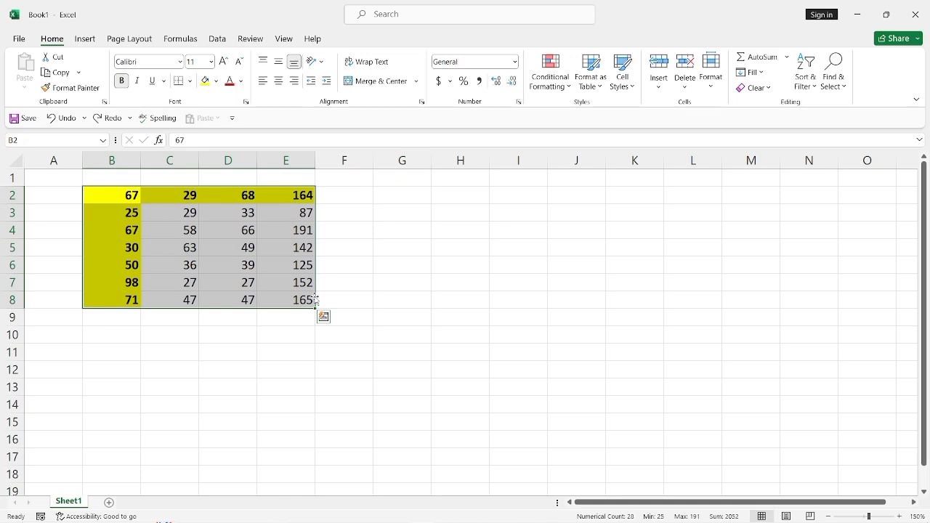
left_click(58, 77)
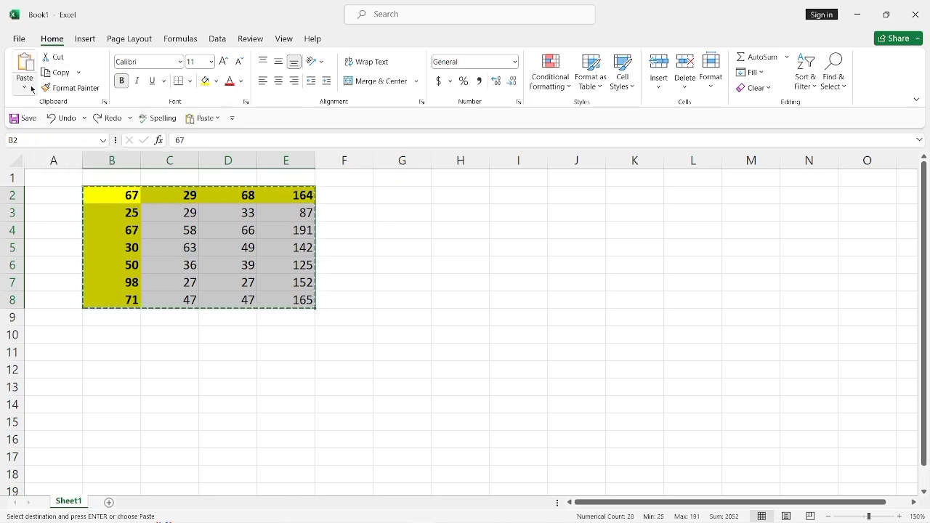
left_click(403, 194)
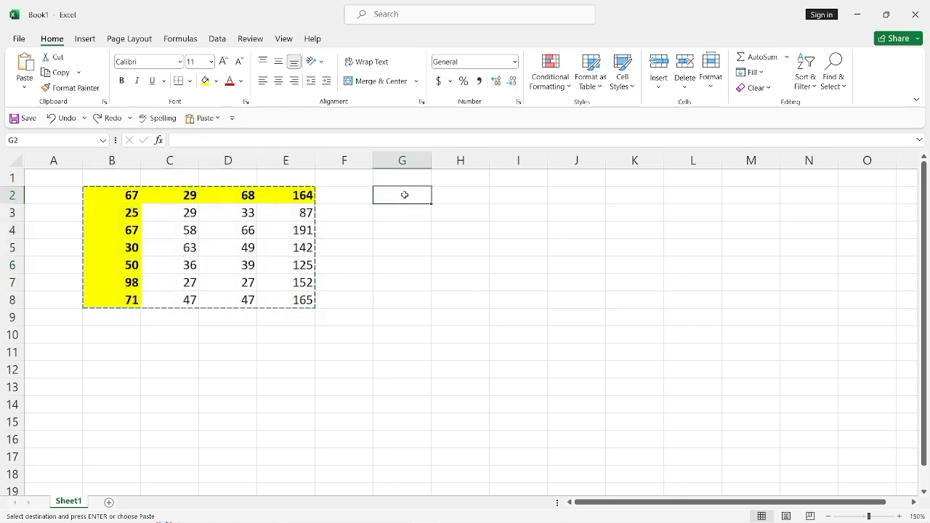
left_click(26, 89)
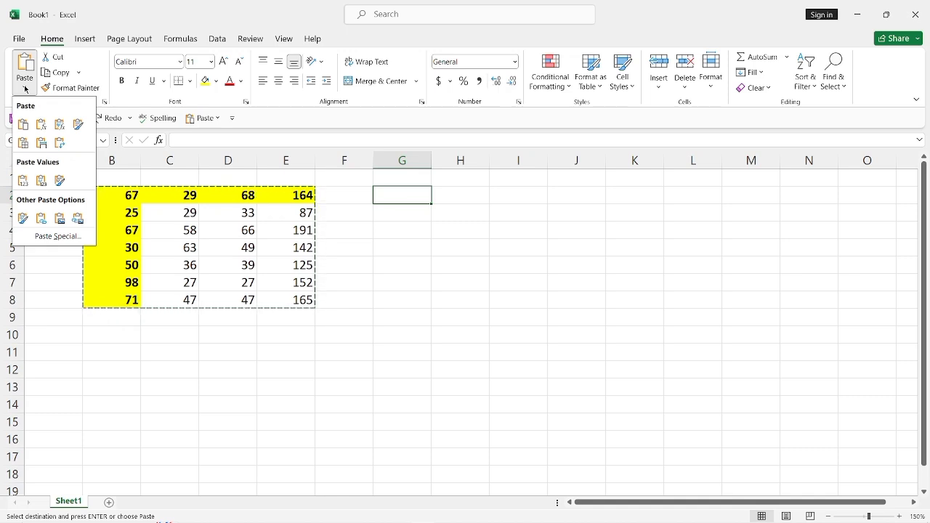
left_click(24, 124)
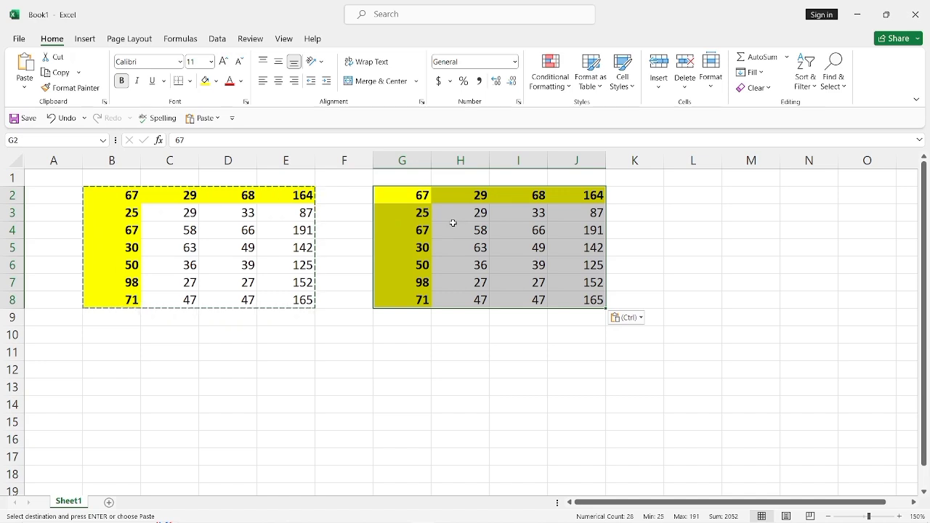
key("ctrl+z")
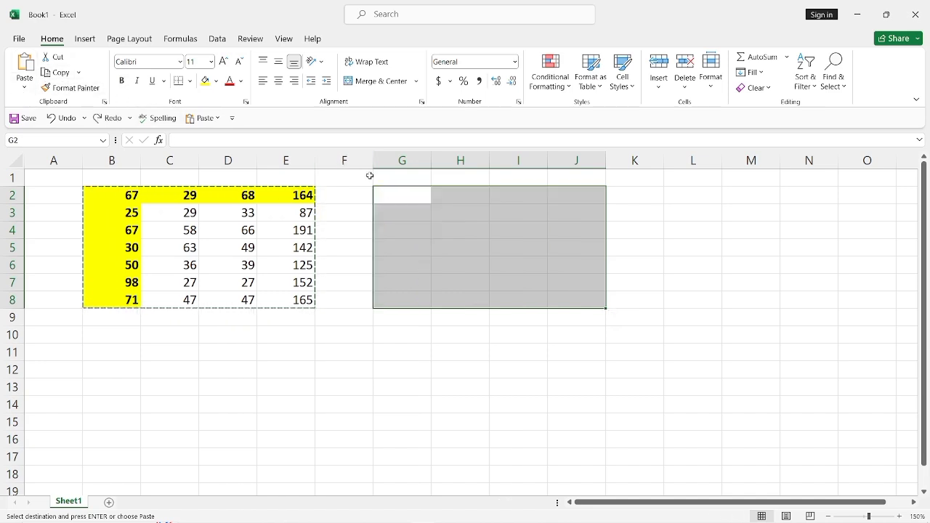
Paste the copied table at G2 with the Formulas option, and undo the paste
left_click(400, 199)
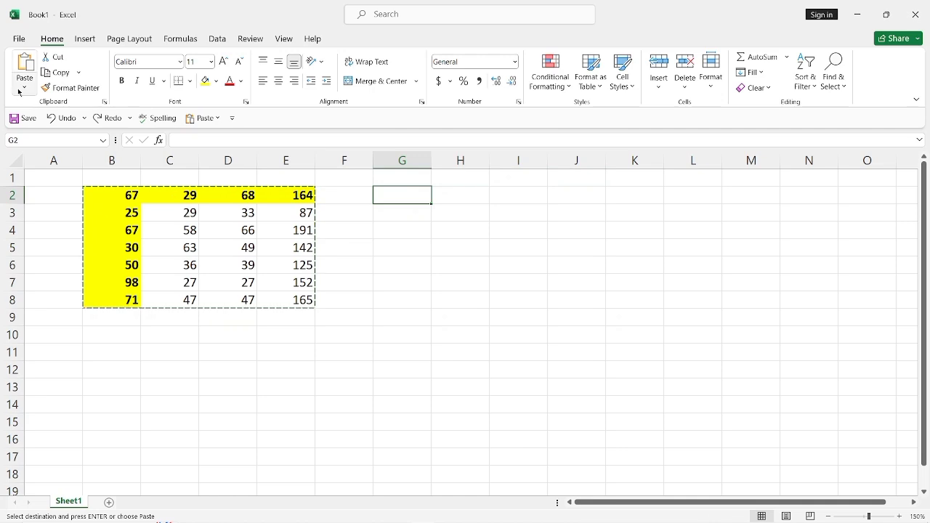
left_click(19, 90)
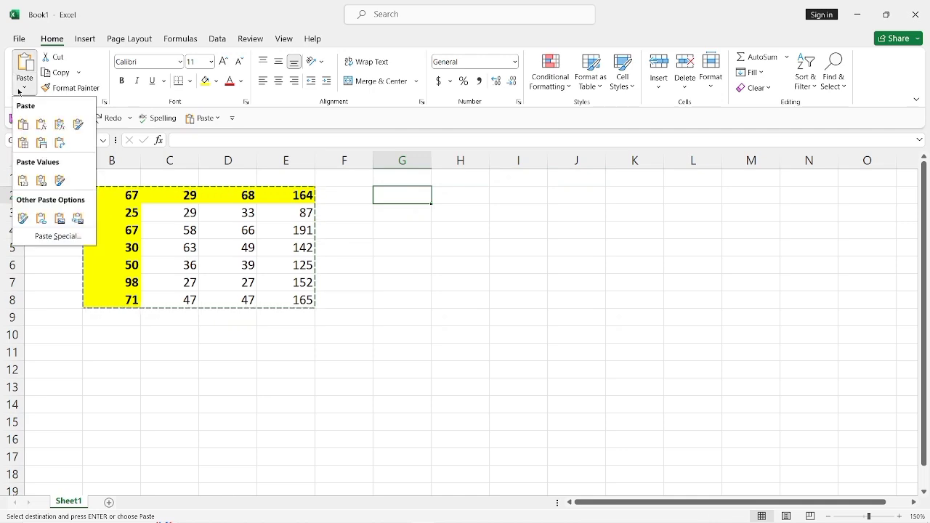
left_click(42, 127)
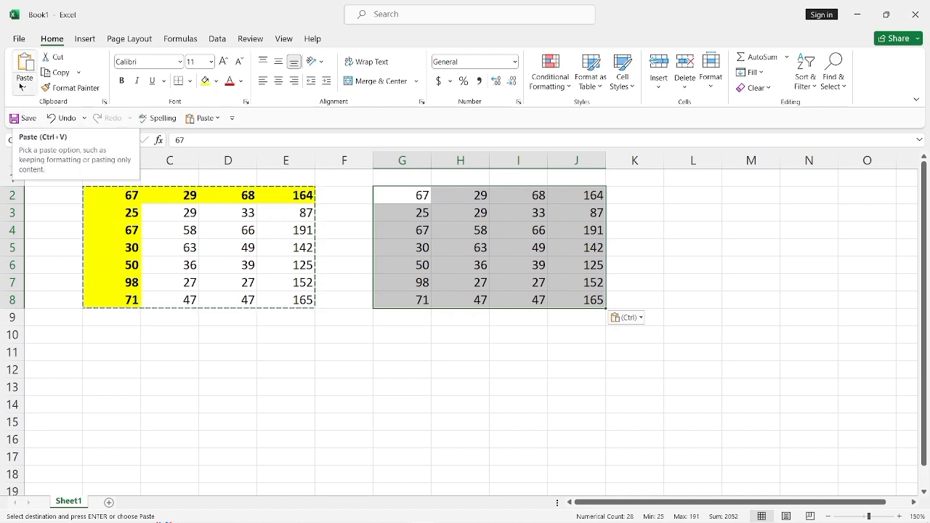
key("ctrl+z")
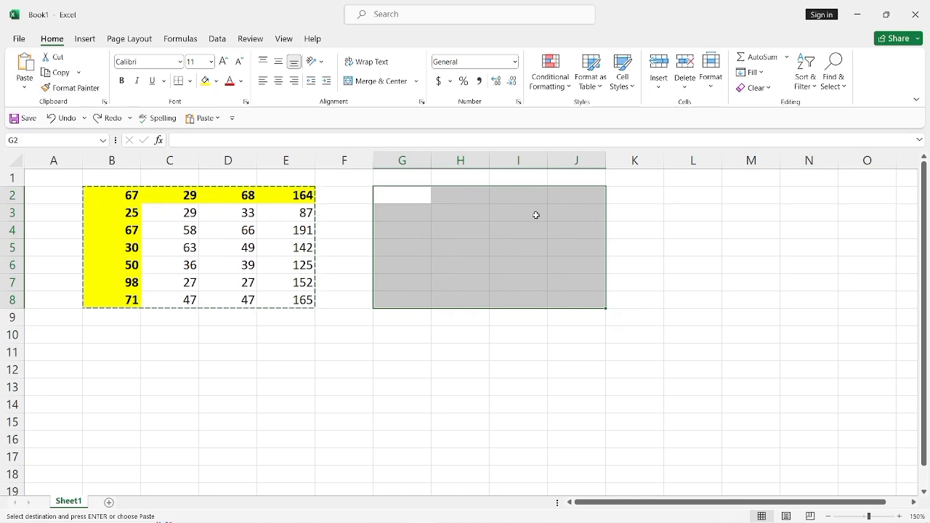
Paste the copied table at G2 with the Keep Source Formatting option, and undo the paste
left_click(407, 192)
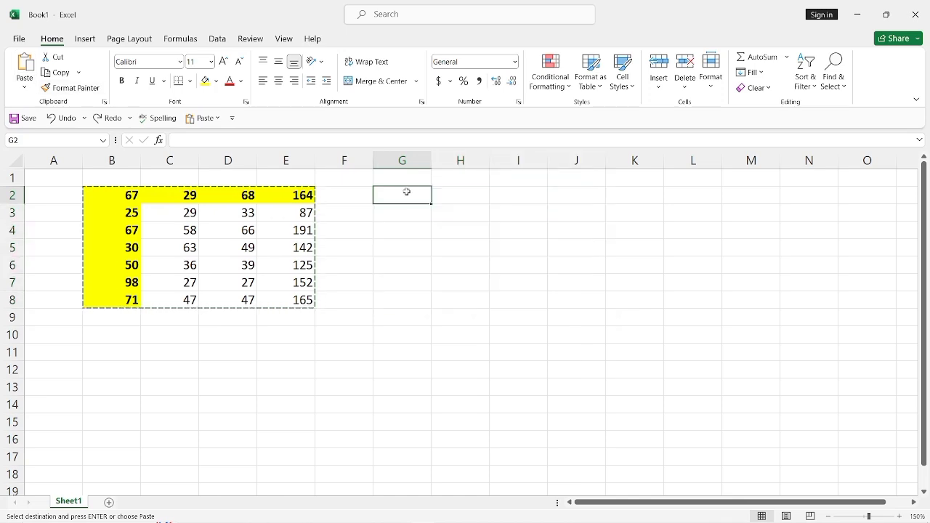
left_click(28, 83)
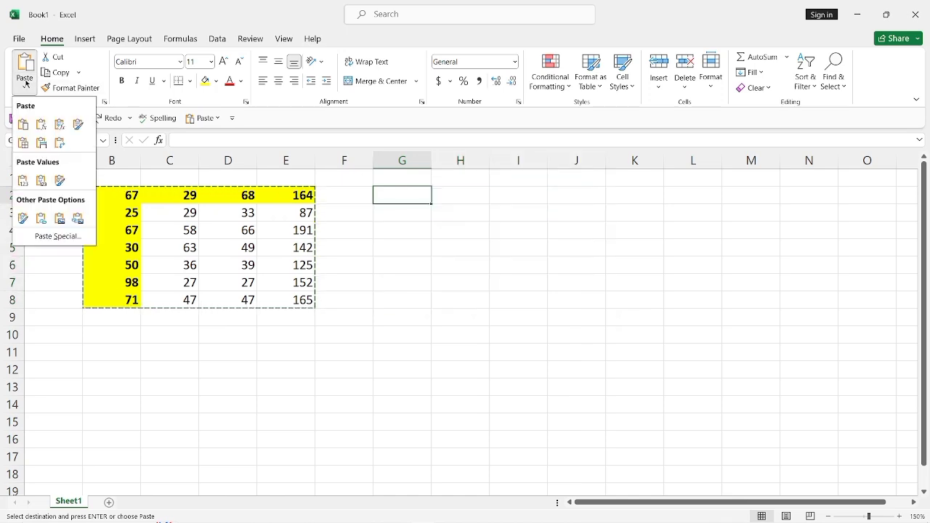
left_click(78, 125)
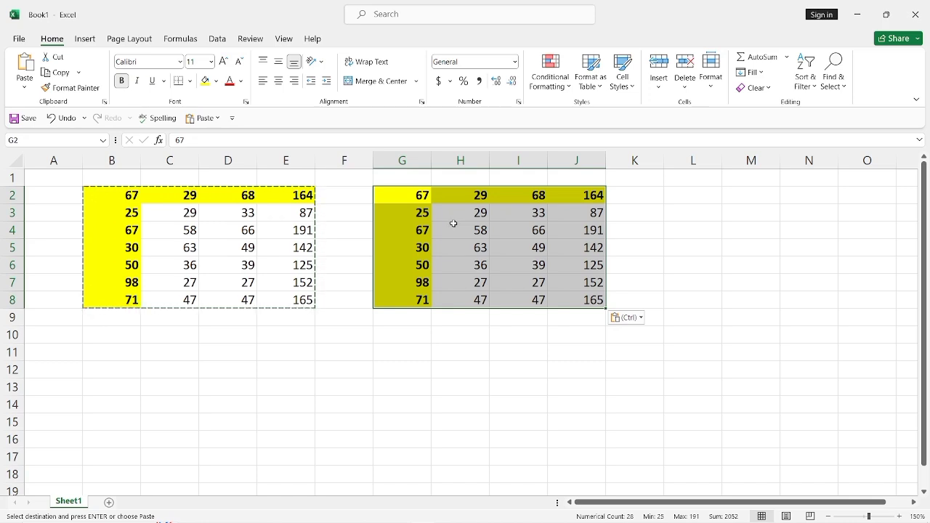
key("ctrl+z")
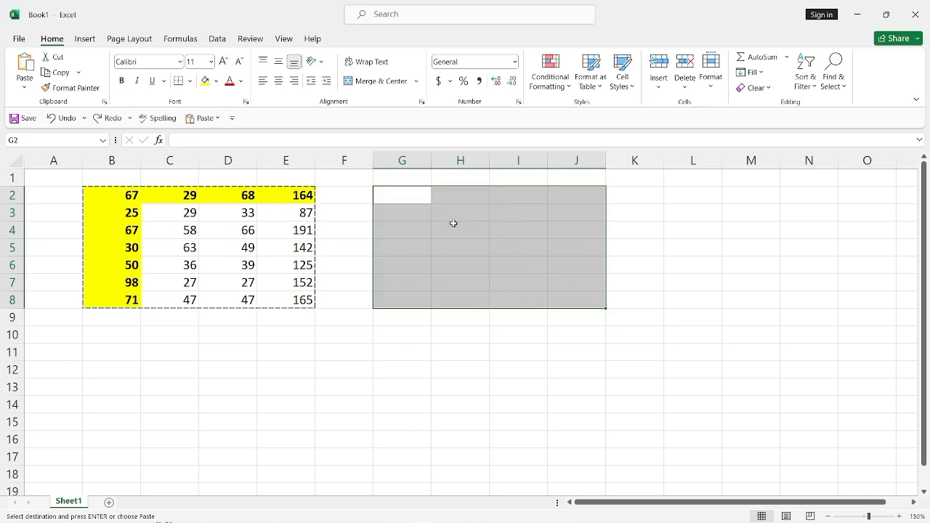
Preview the No Borders paste option for the copied table at G2, and cancel the pending copy
left_click(400, 194)
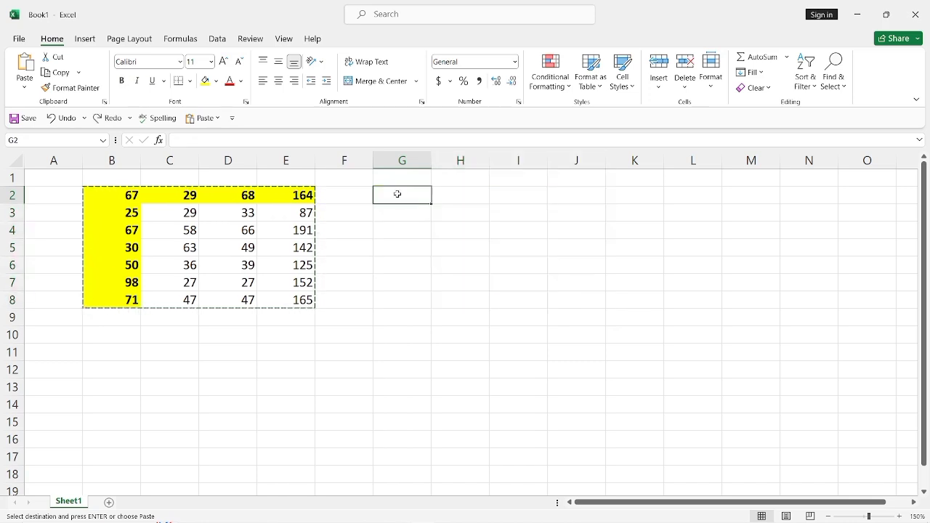
left_click(21, 86)
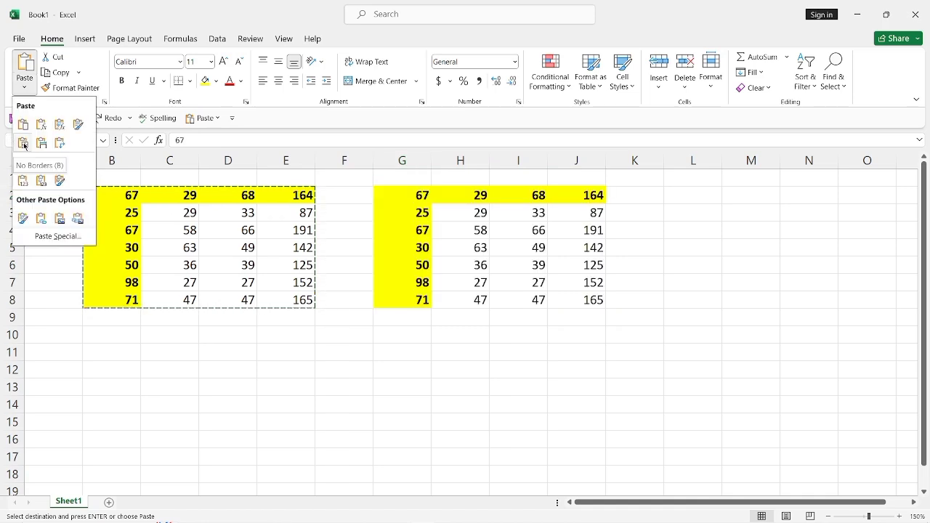
left_click(367, 299)
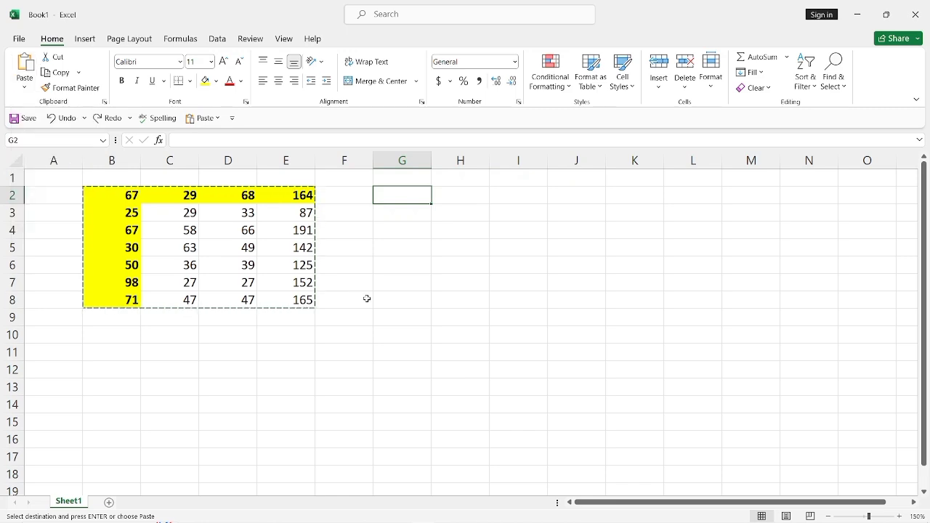
key("Escape")
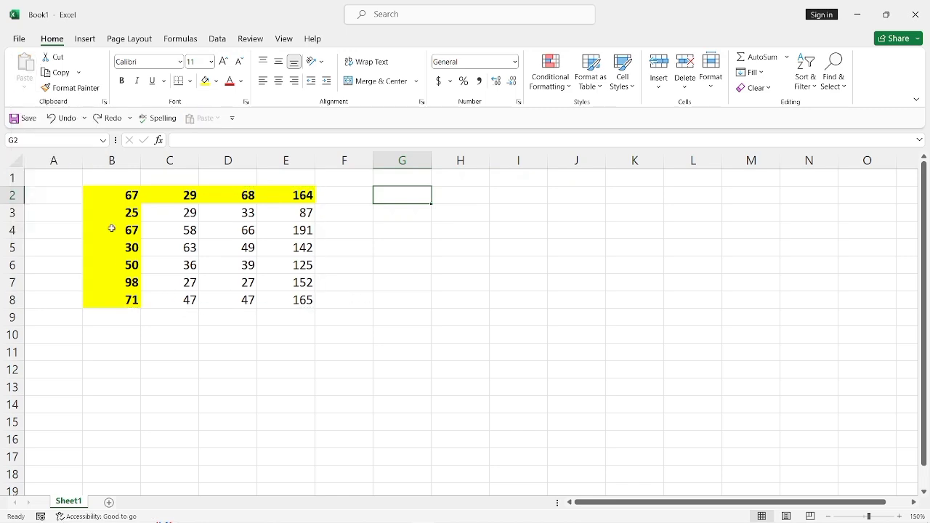
Apply All Borders to the table cells B2:E8
left_click_drag(113, 191, 290, 296)
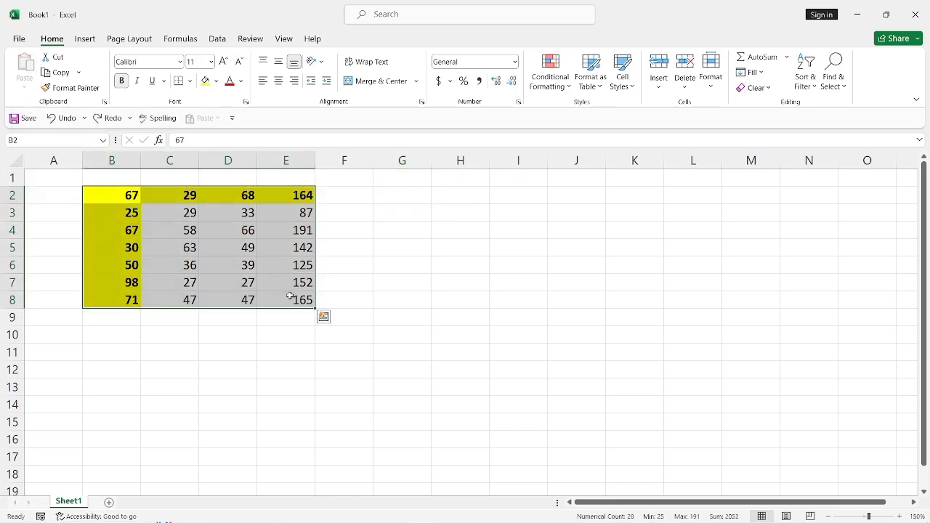
left_click(189, 81)
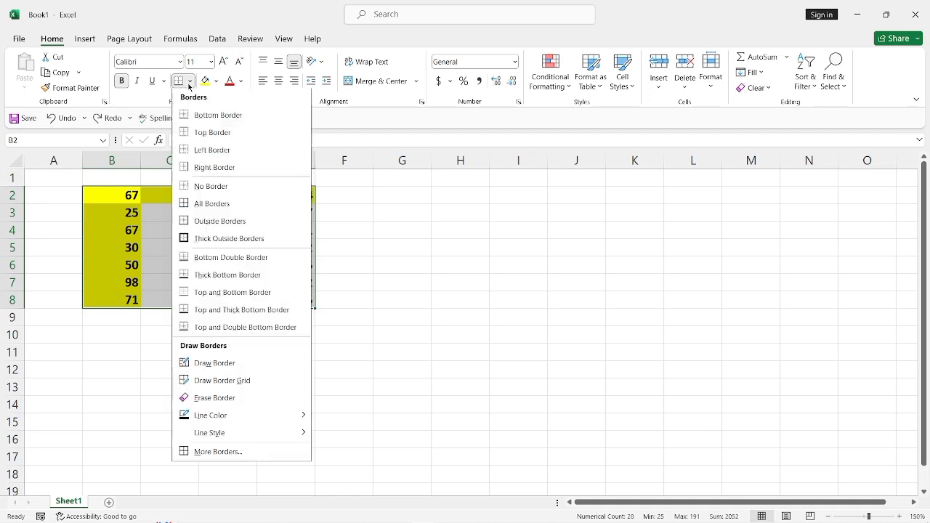
left_click(213, 207)
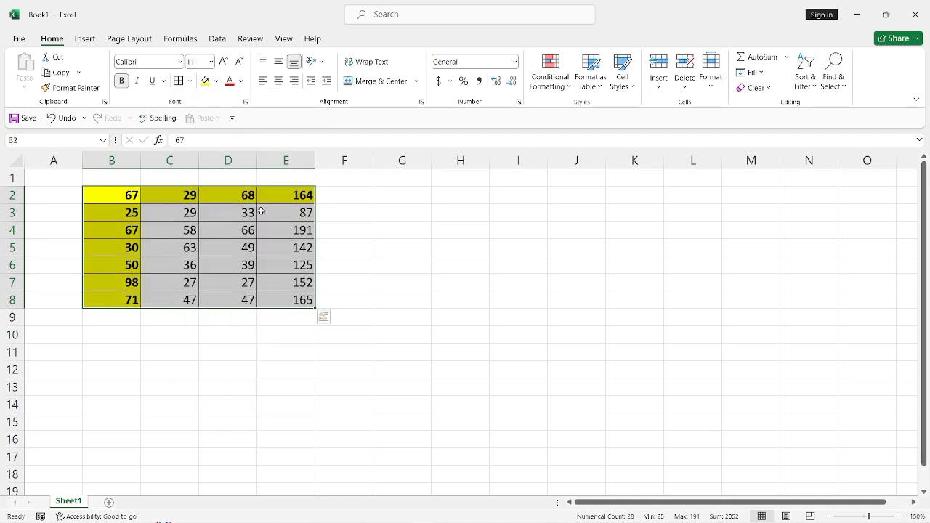
left_click(500, 279)
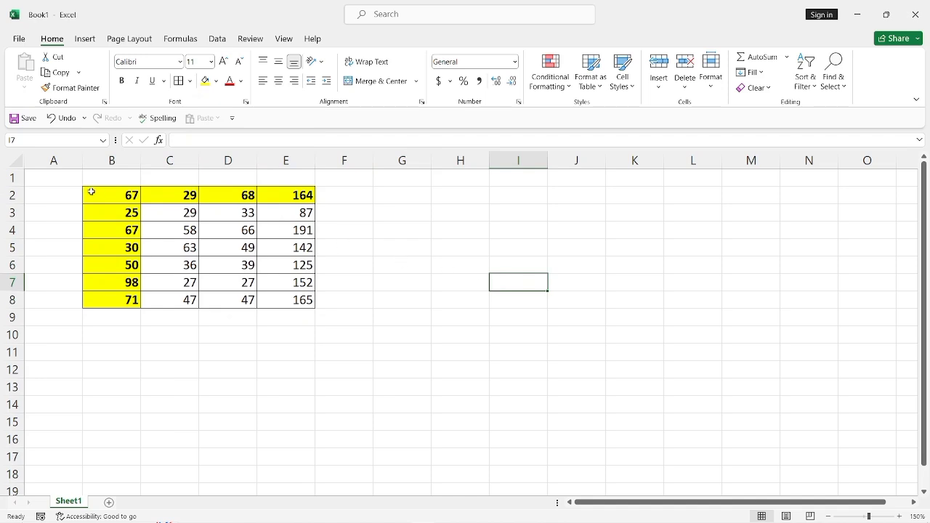
Copy the table B2:E8, paste it at H2 with the Transpose option, and undo the paste
left_click_drag(92, 192, 297, 296)
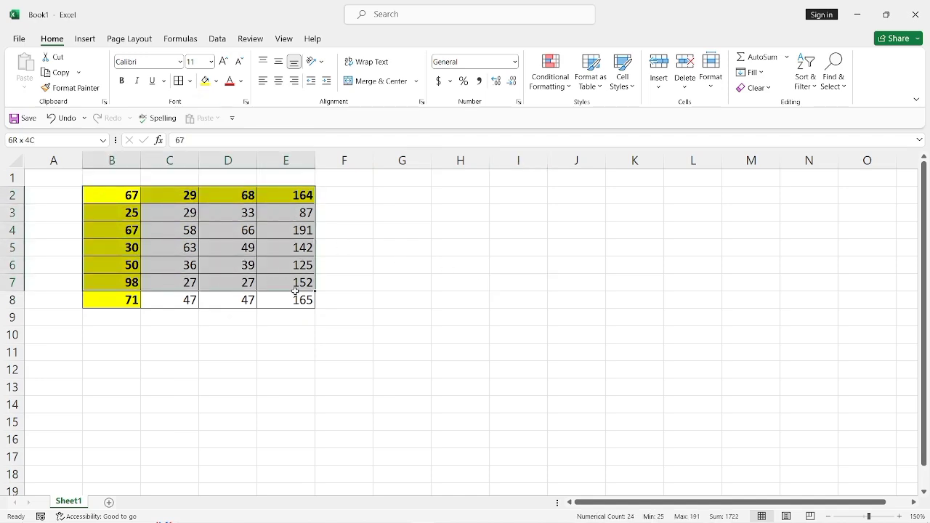
left_click(56, 72)
left_click(444, 197)
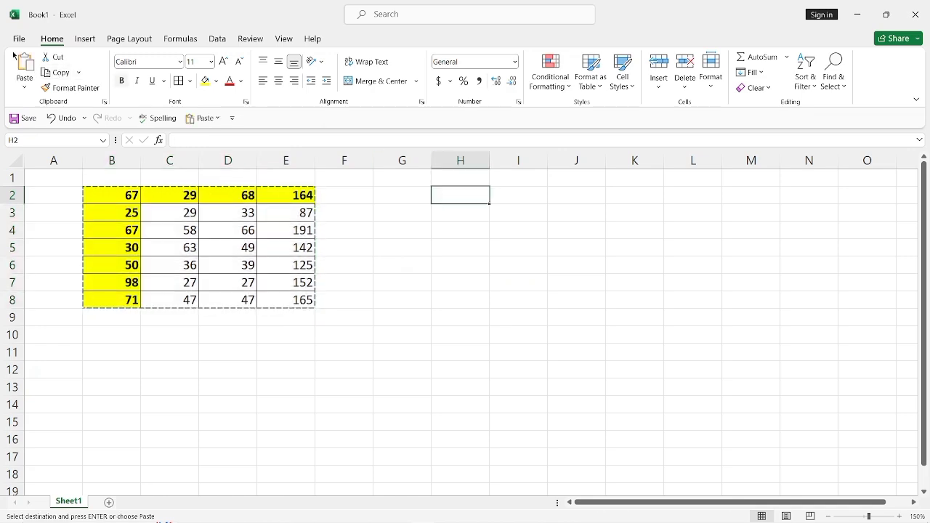
left_click(21, 87)
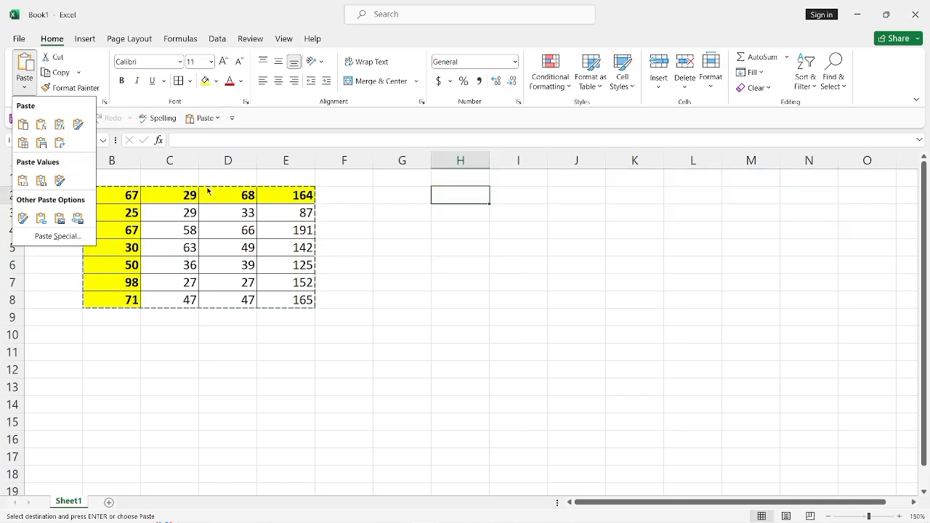
key("Escape")
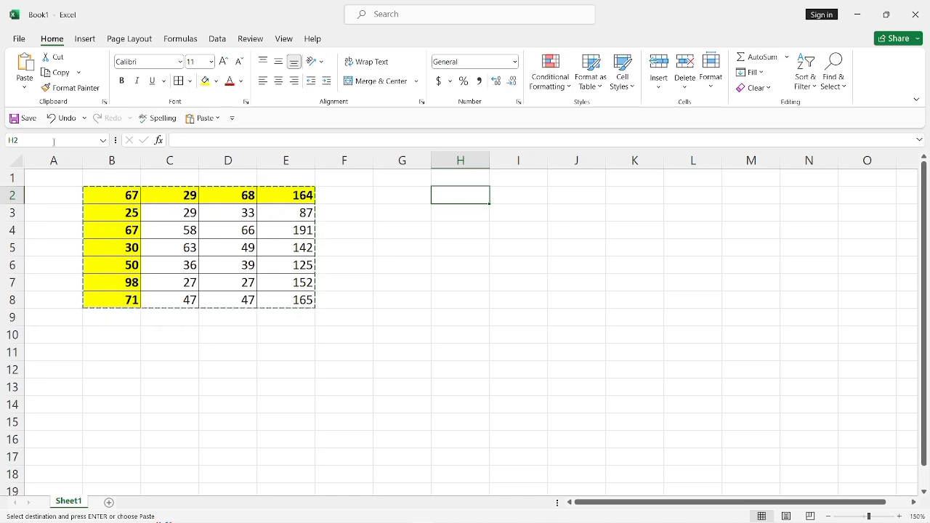
left_click(26, 88)
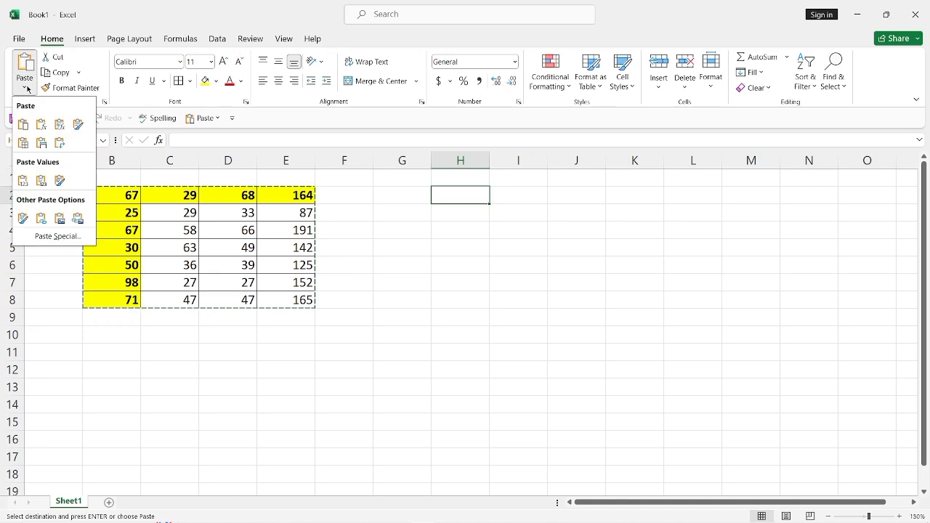
left_click(60, 145)
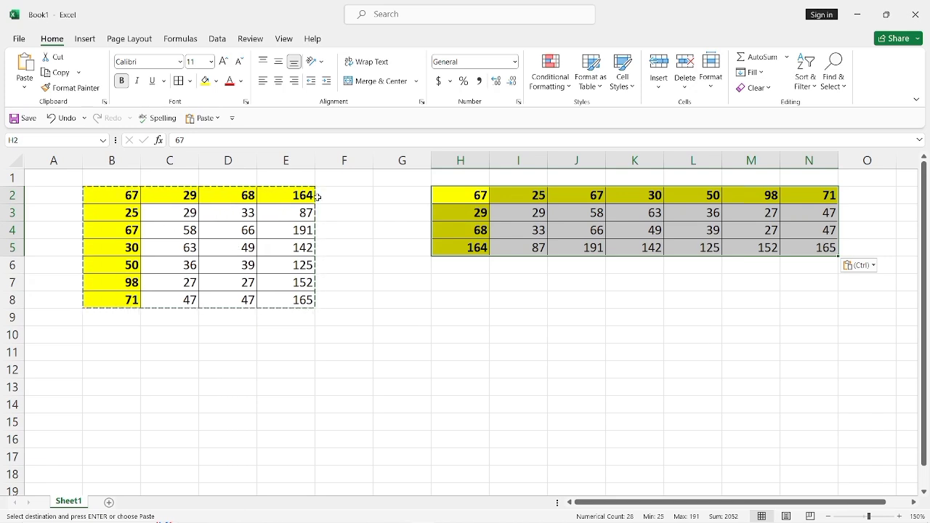
left_click(22, 89)
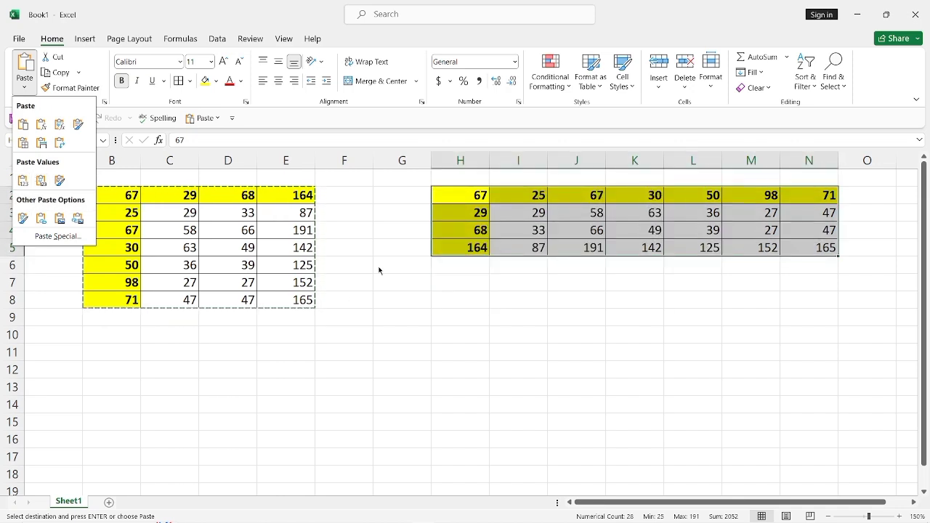
key("Escape")
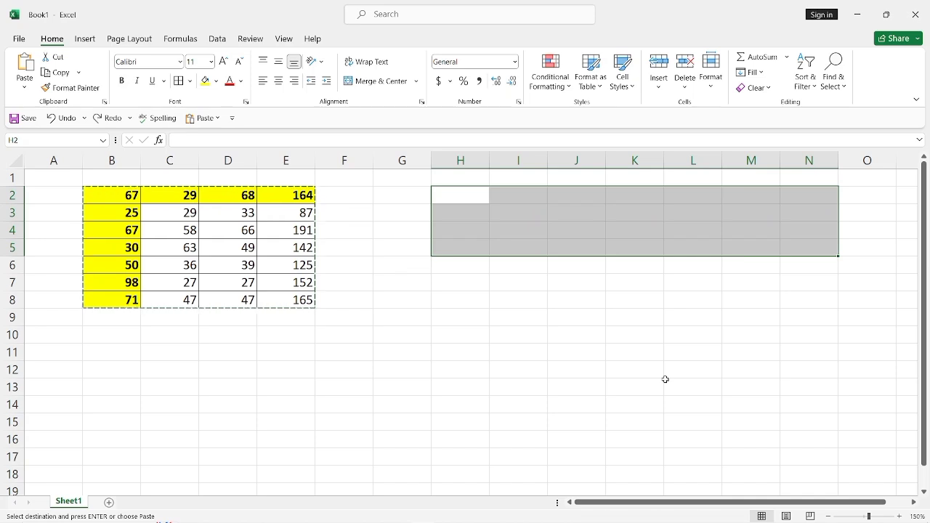
left_click(473, 197)
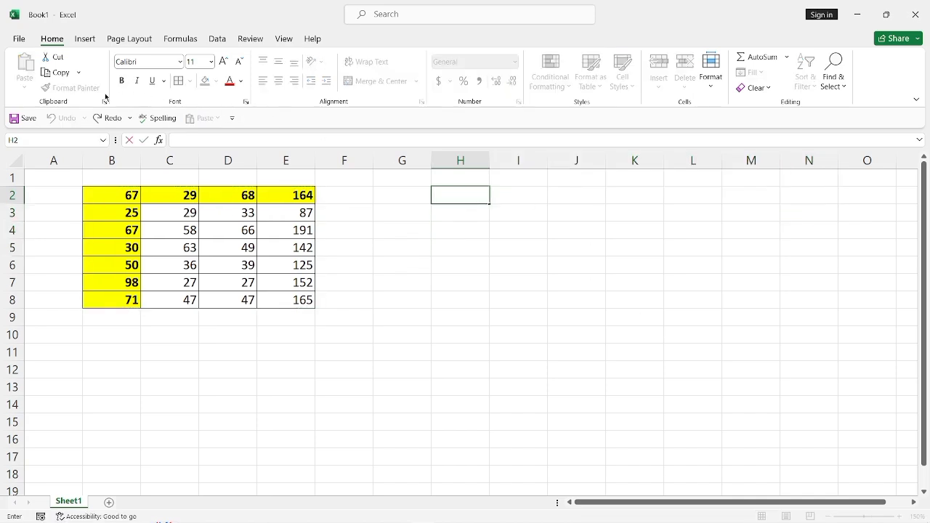
Copy the table B2:E8 again and select G2 as the paste destination
left_click_drag(117, 190, 297, 298)
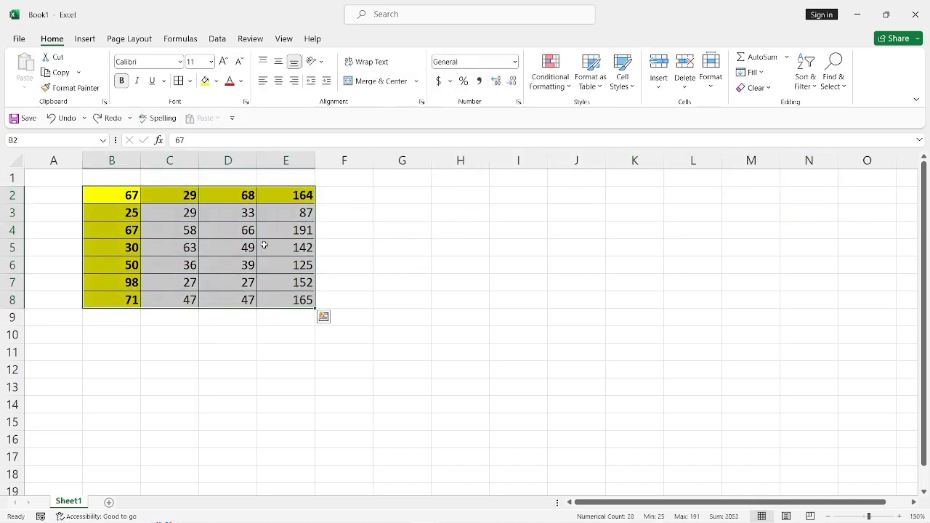
left_click(59, 72)
left_click(22, 89)
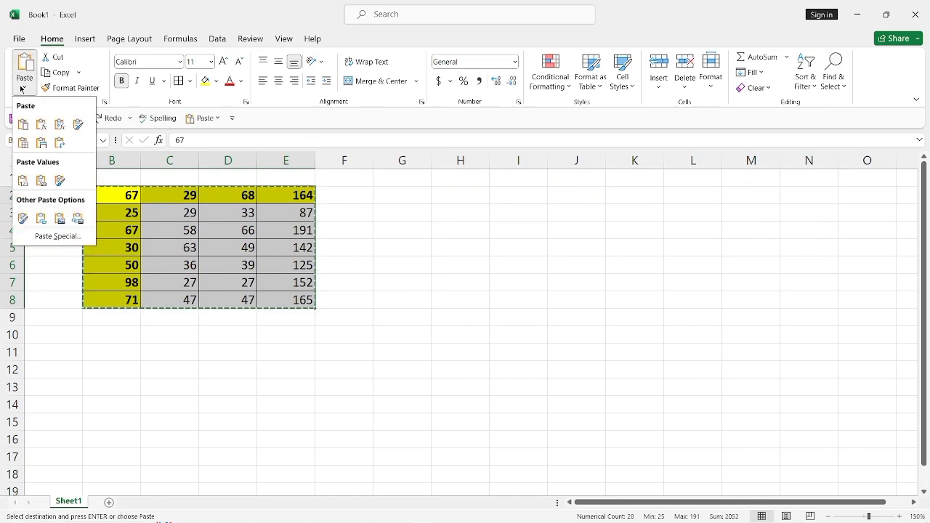
left_click(380, 193)
left_click(380, 194)
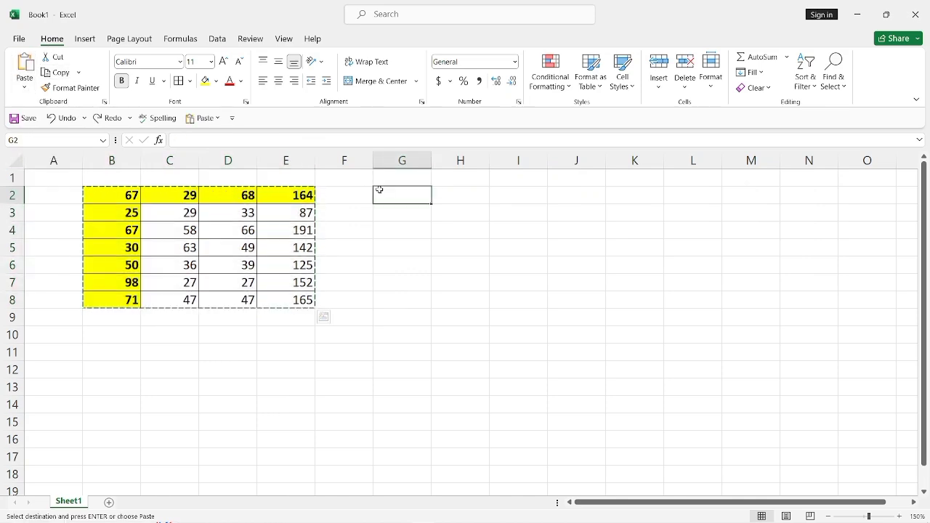
Paste the copied table at G2 with the Values option, compare the contents of E2 and J2, and undo the paste
left_click(24, 87)
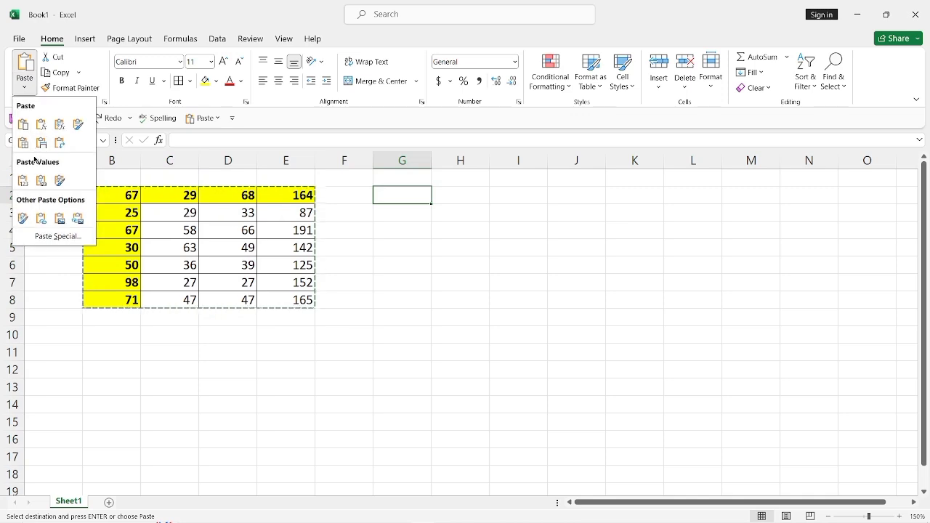
left_click(23, 180)
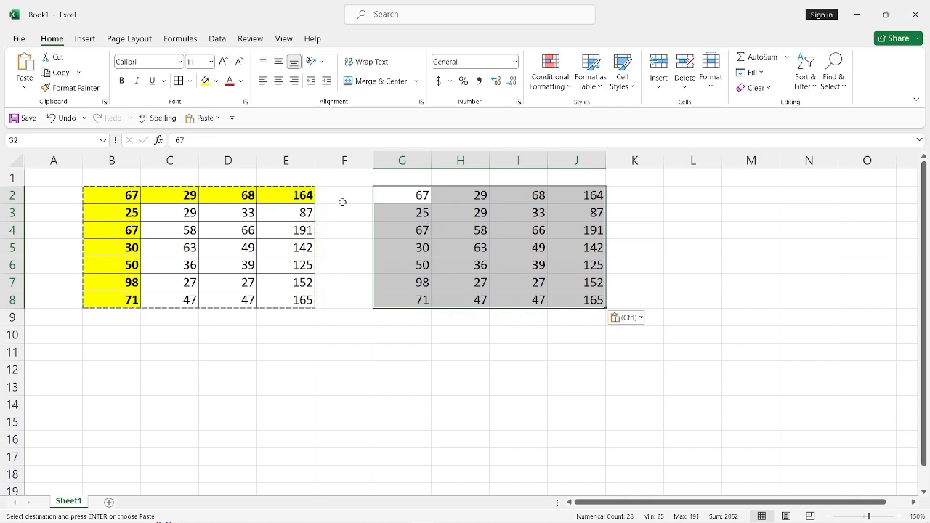
left_click(308, 196)
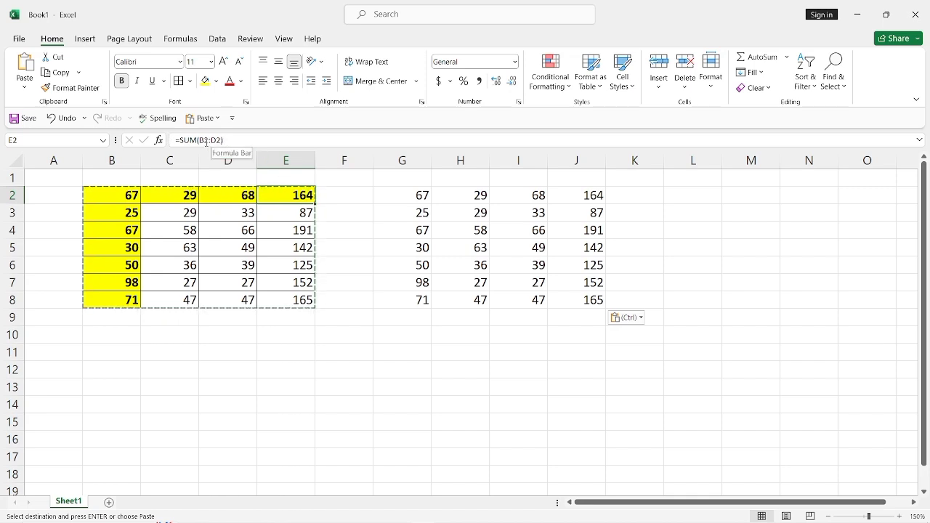
left_click(589, 196)
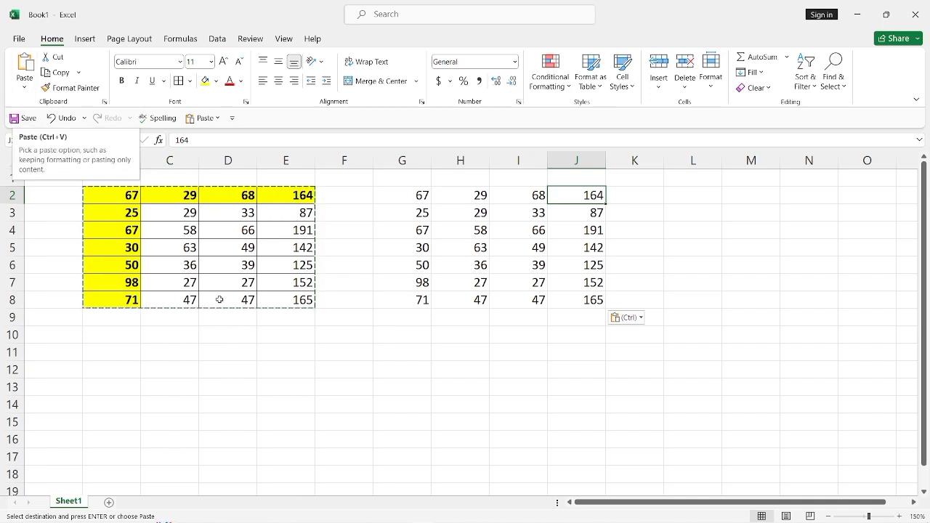
key("ctrl+z")
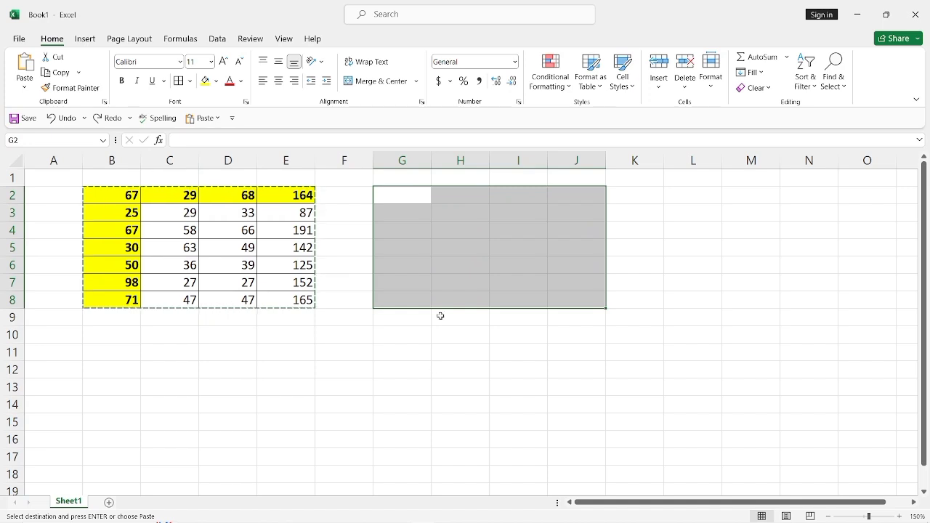
Paste the copied table at G2 with the Values & Source Formatting option, and undo the paste
left_click(422, 193)
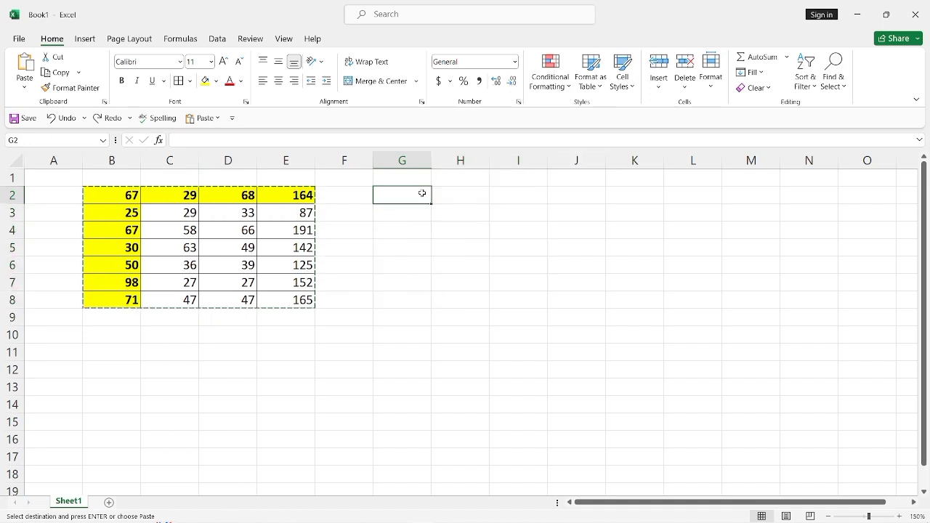
left_click(25, 88)
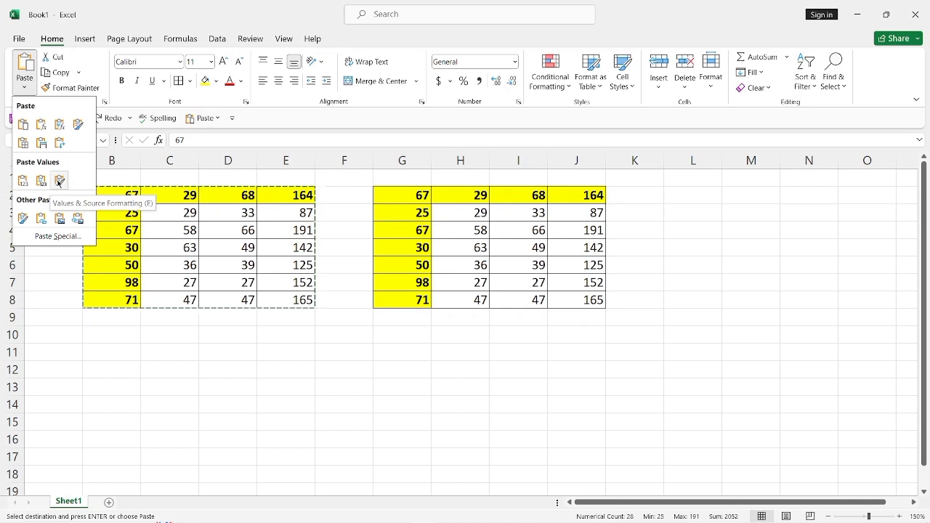
left_click(58, 181)
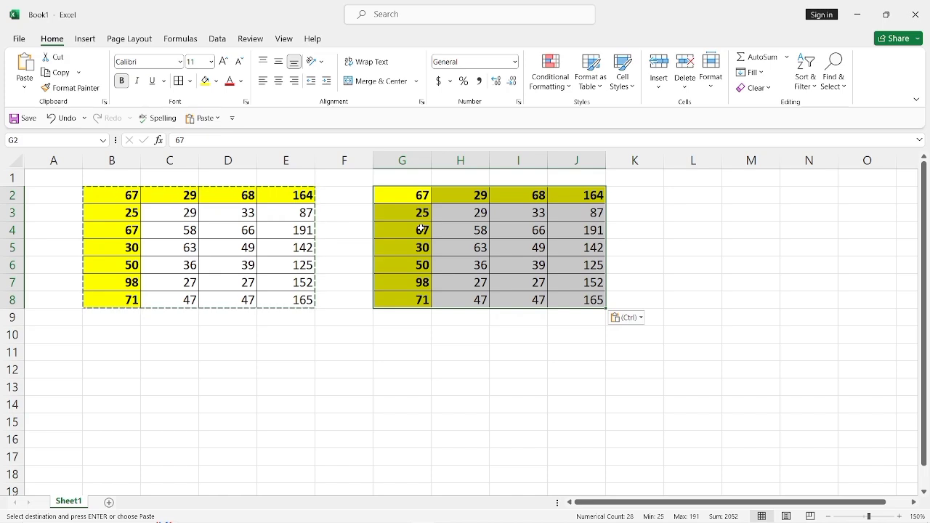
key("ctrl+z")
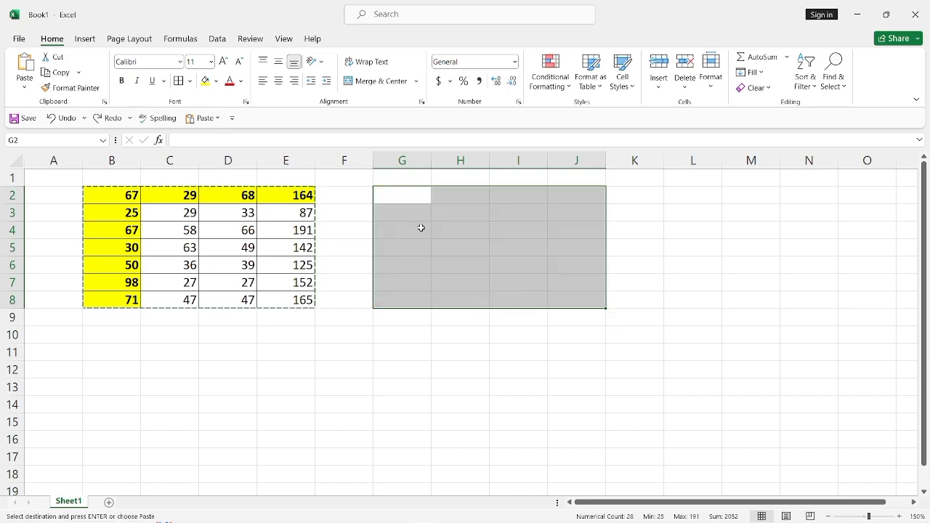
Paste the copied table at G2 with the Paste Link option
left_click(409, 198)
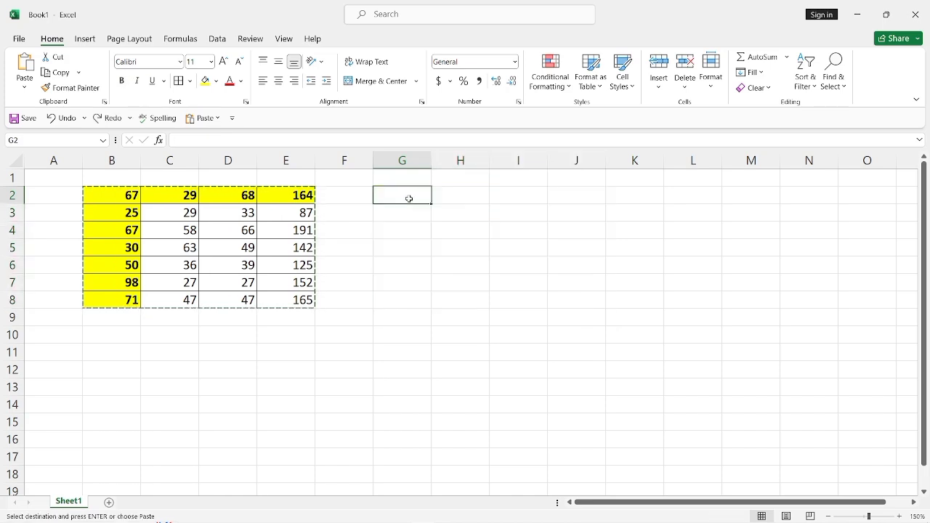
left_click(23, 83)
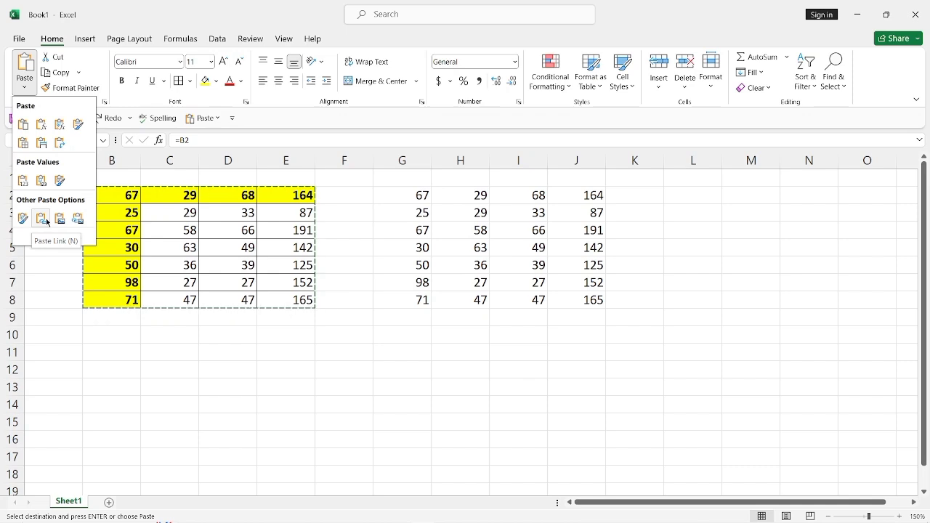
left_click(47, 221)
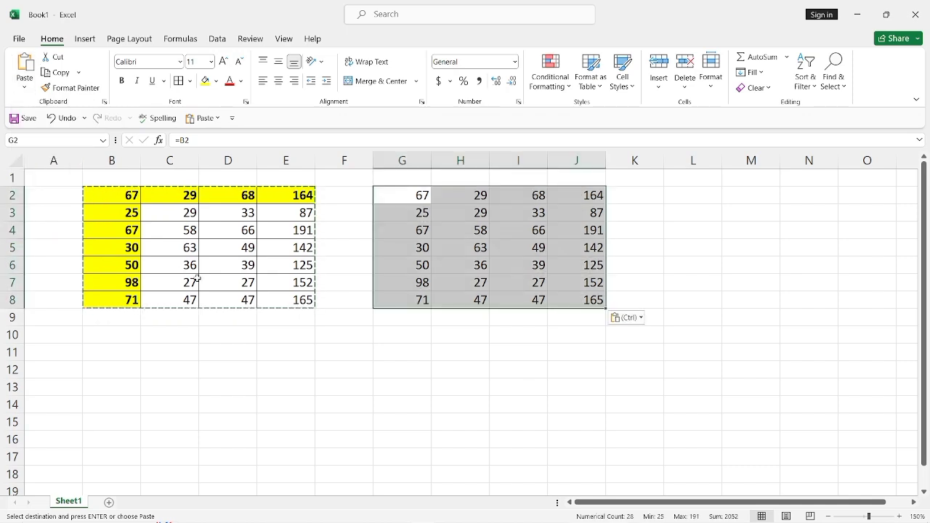
Set source cell B8 to 75 to test the link, and undo both the change and the linked paste
left_click(124, 299)
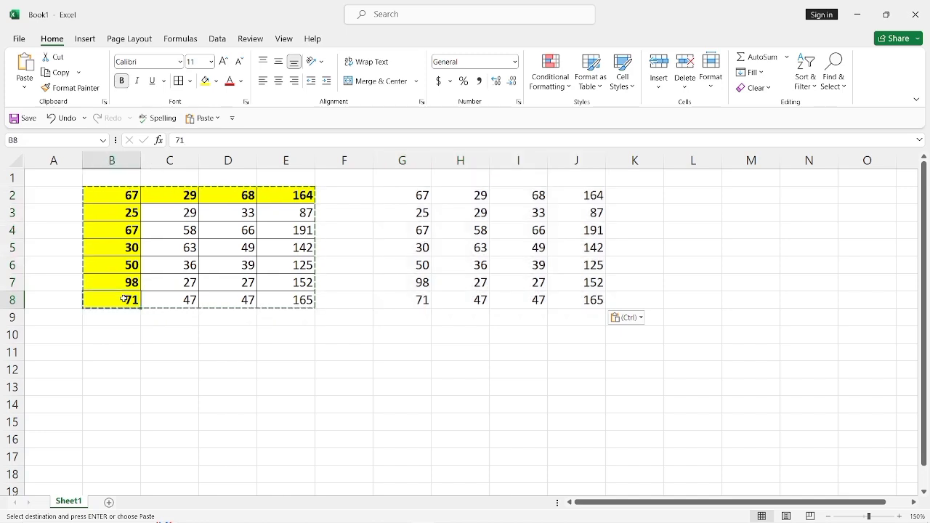
type("75")
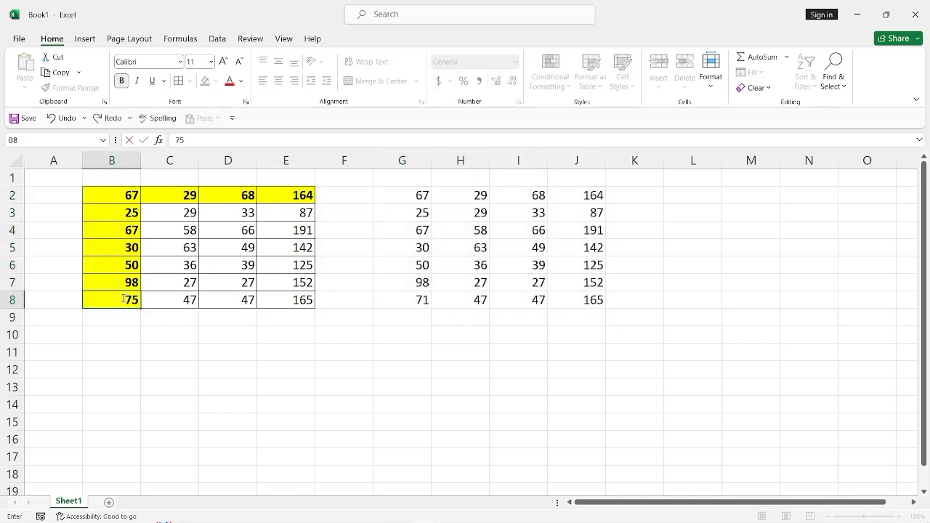
key("Return")
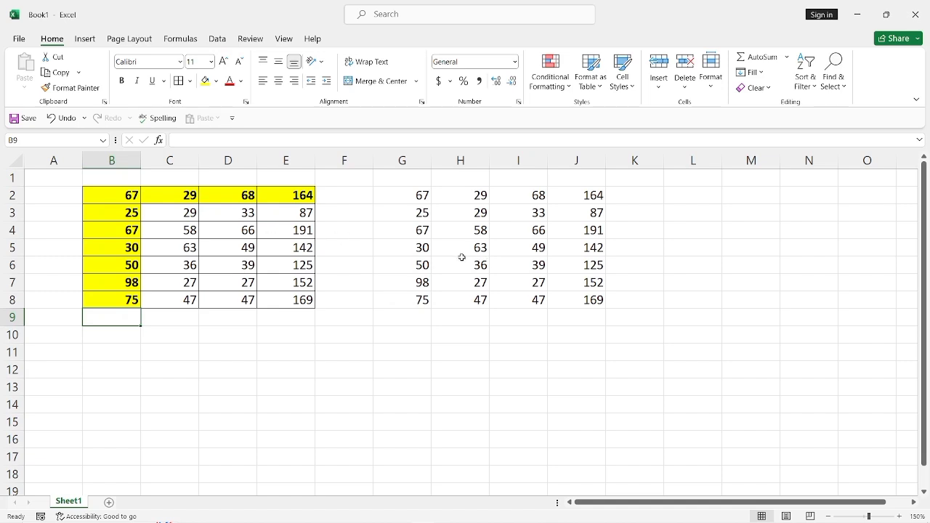
key("ctrl+z")
key("ctrl+z")
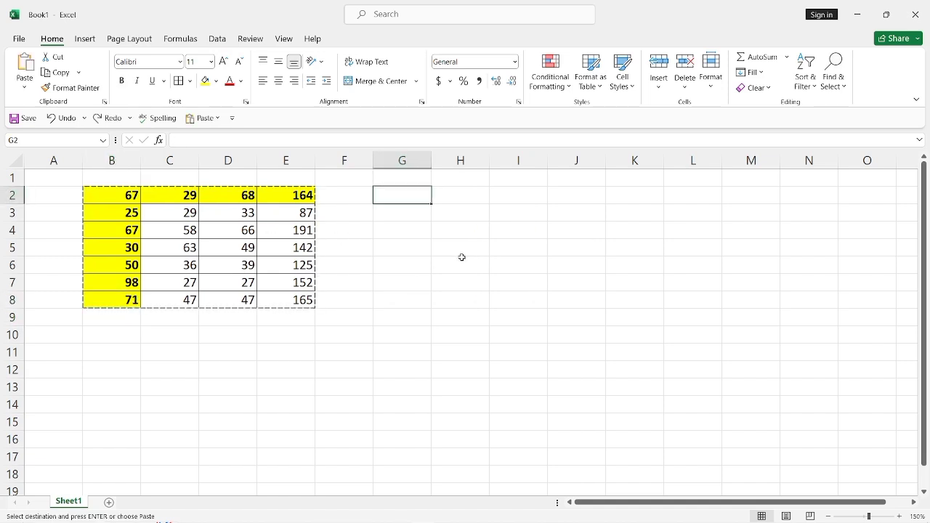
Paste the copied table as a picture at G2, and place a duplicate of the picture at H10
left_click(25, 87)
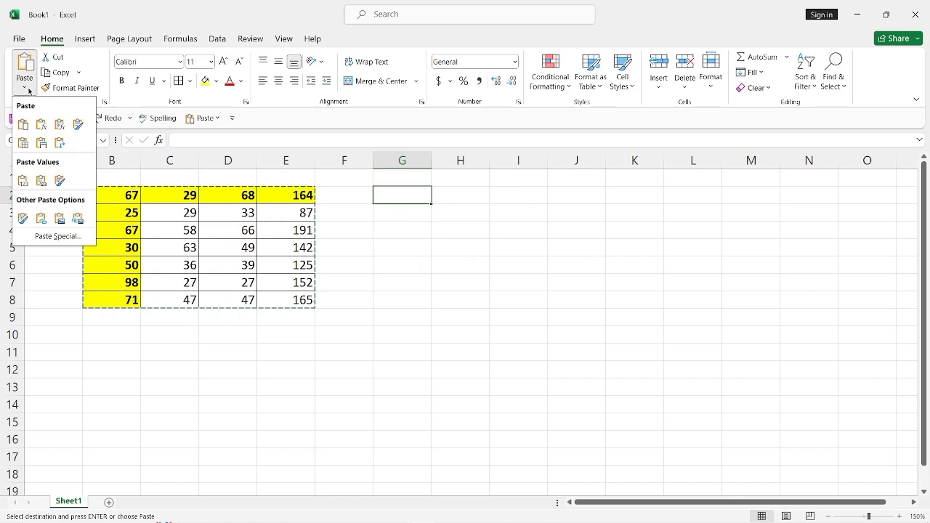
left_click(62, 220)
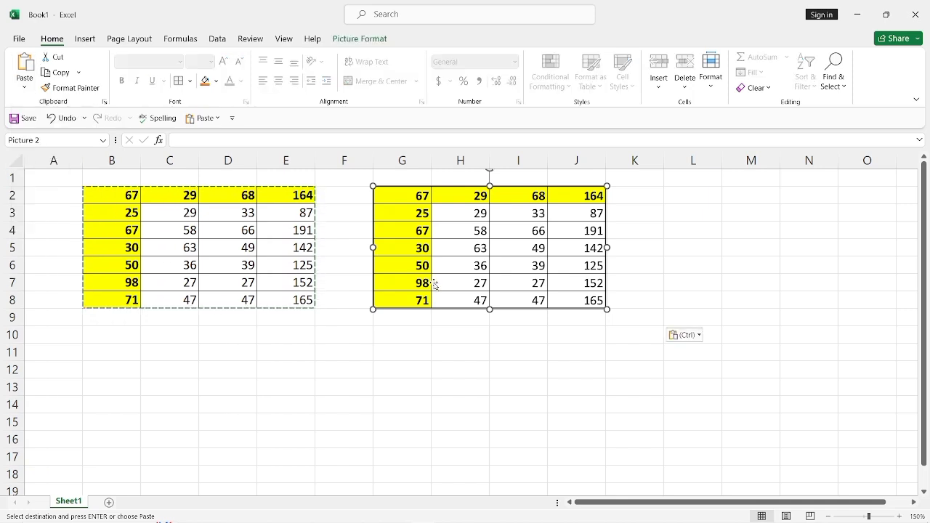
key("Escape")
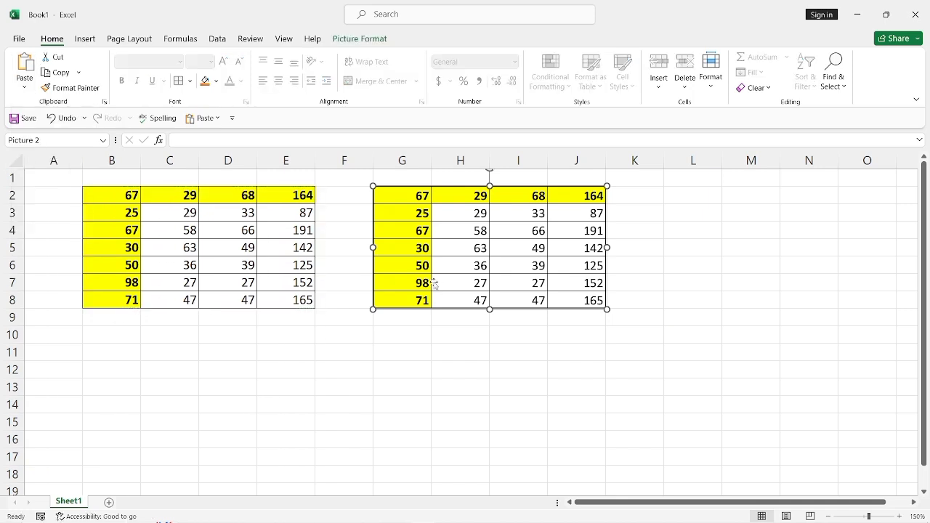
left_click(432, 341)
key("ctrl+v")
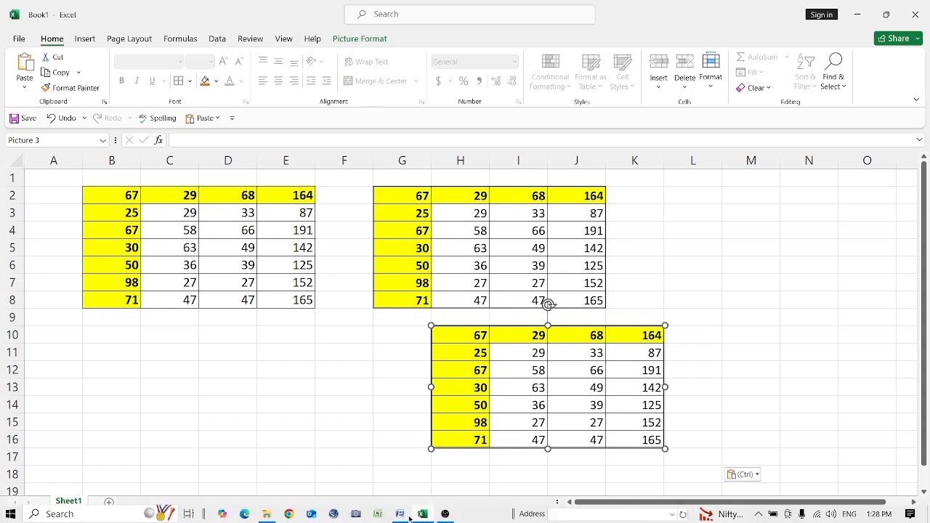
Switch to the EXCEL document in Word, paste the table picture after the word "columns.", and select it
left_click(403, 519)
left_click(359, 380)
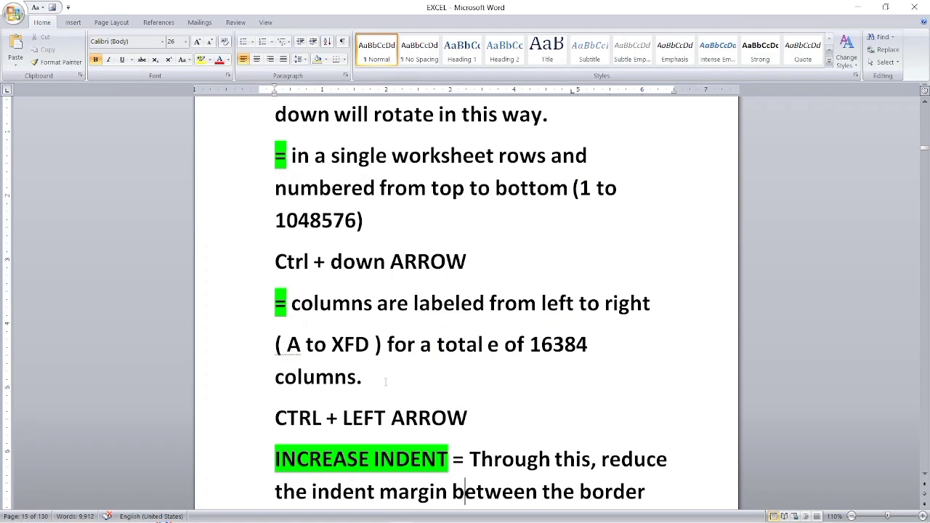
key("ctrl+v")
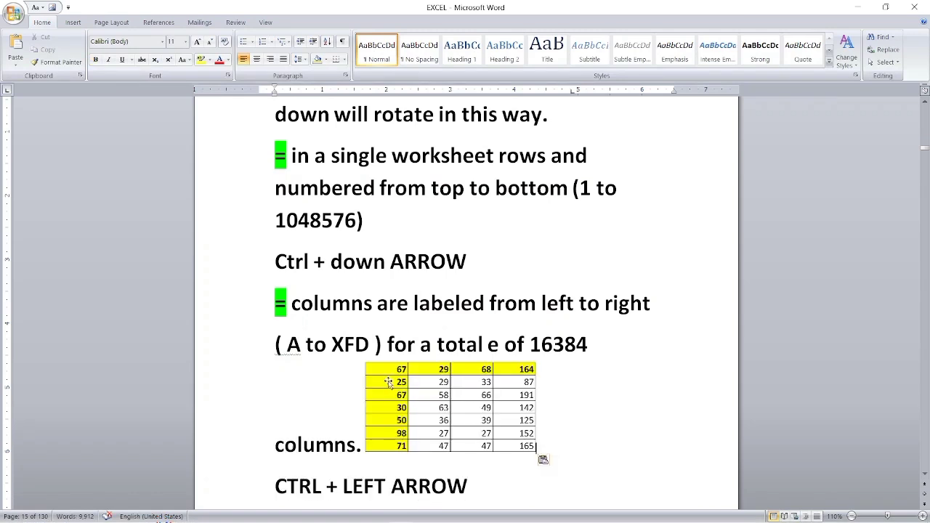
left_click(392, 380)
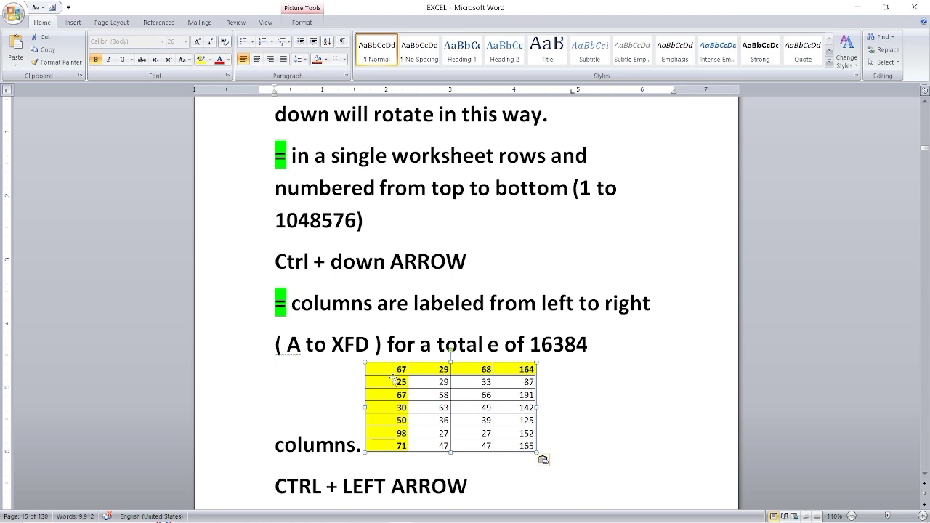
Delete the pasted table picture from the Word document, switch back to Excel, and undo the two picture pastes
key("Delete")
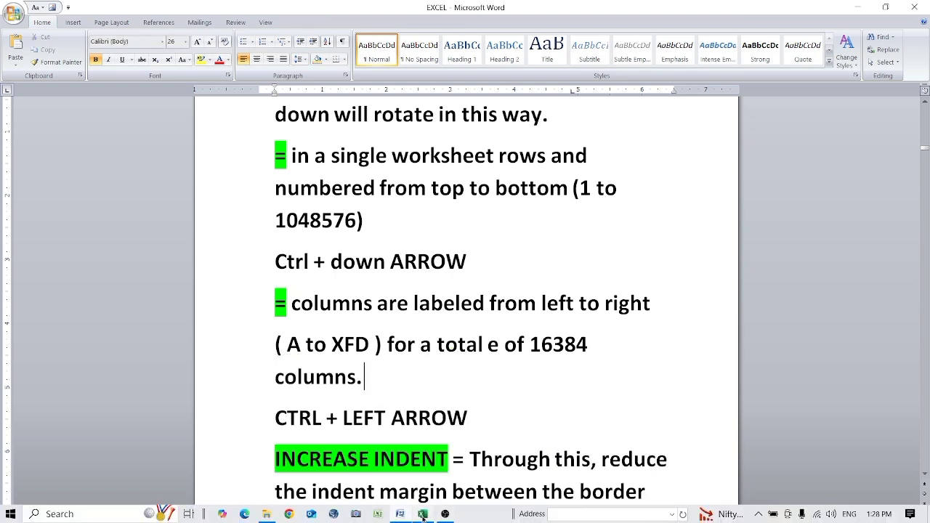
left_click(421, 515)
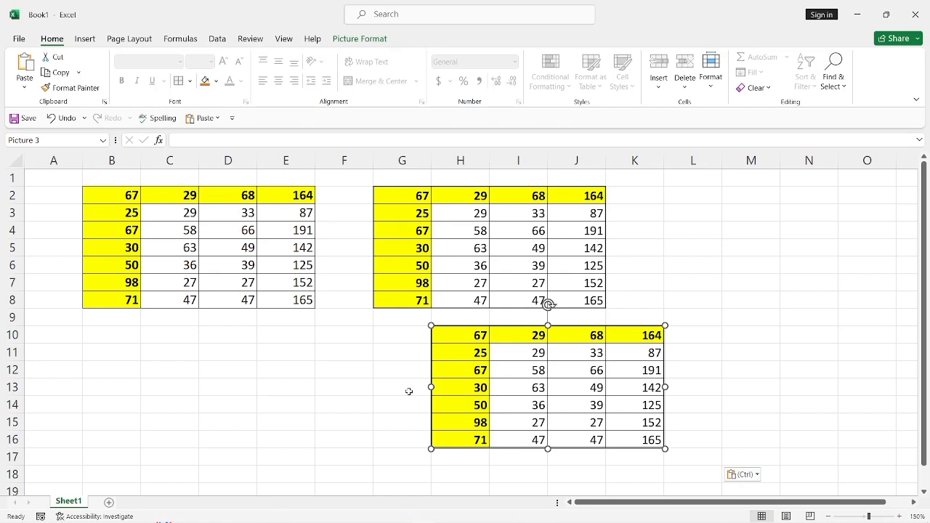
key("ctrl+z")
key("ctrl+z")
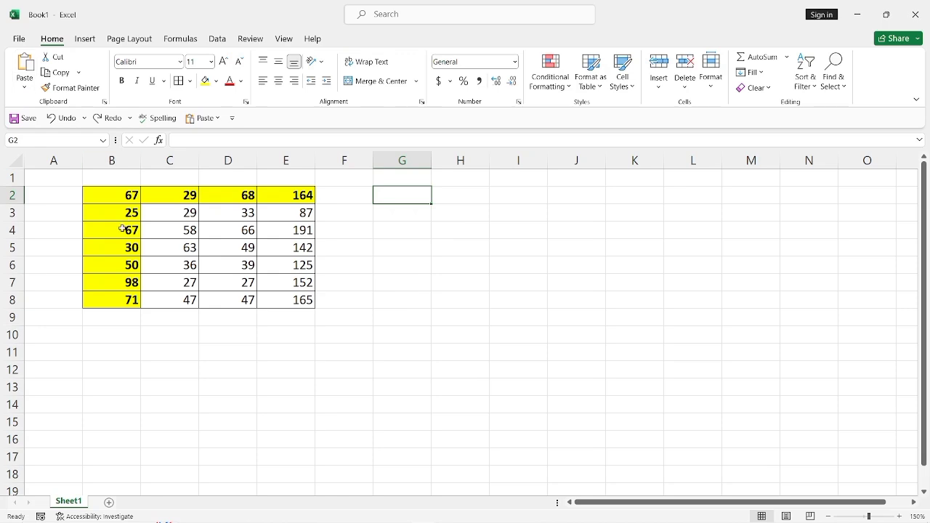
Copy the table B2:E8 and paste it at G2 as a Linked Picture
left_click_drag(112, 193, 287, 298)
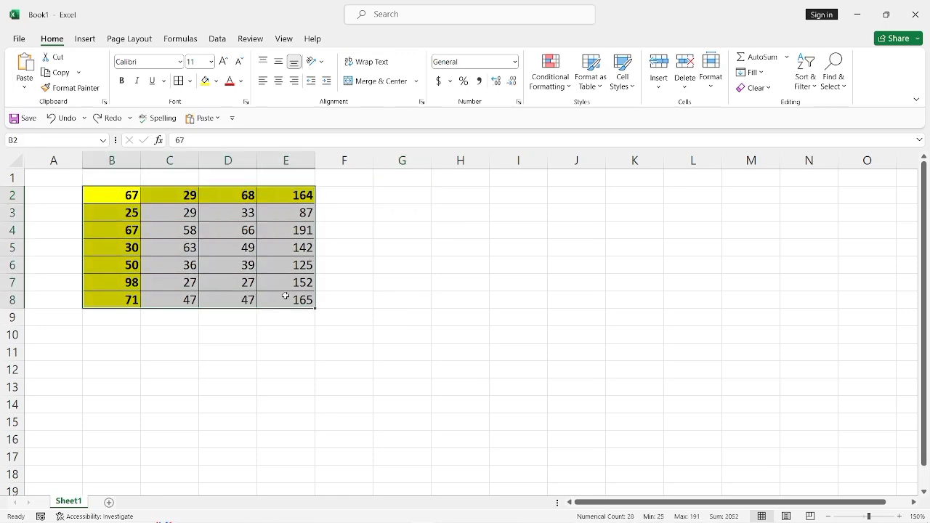
left_click(60, 76)
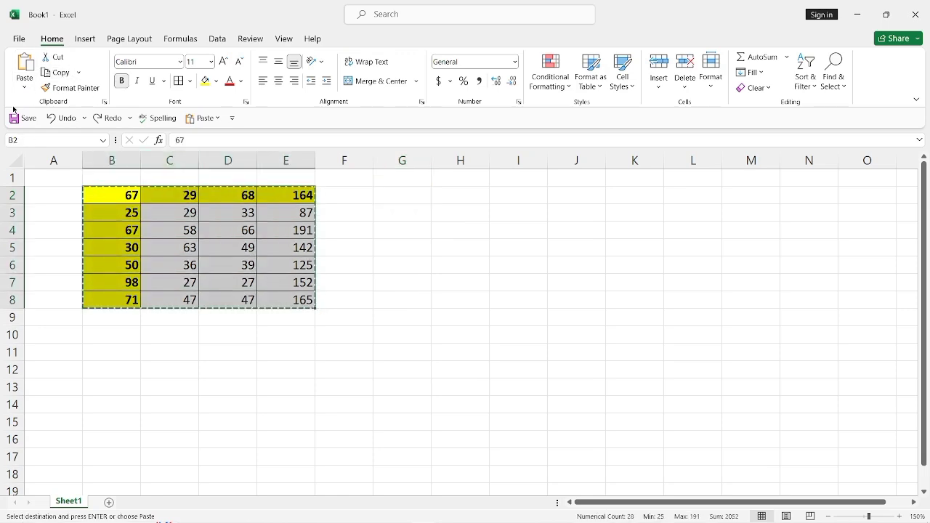
left_click(377, 199)
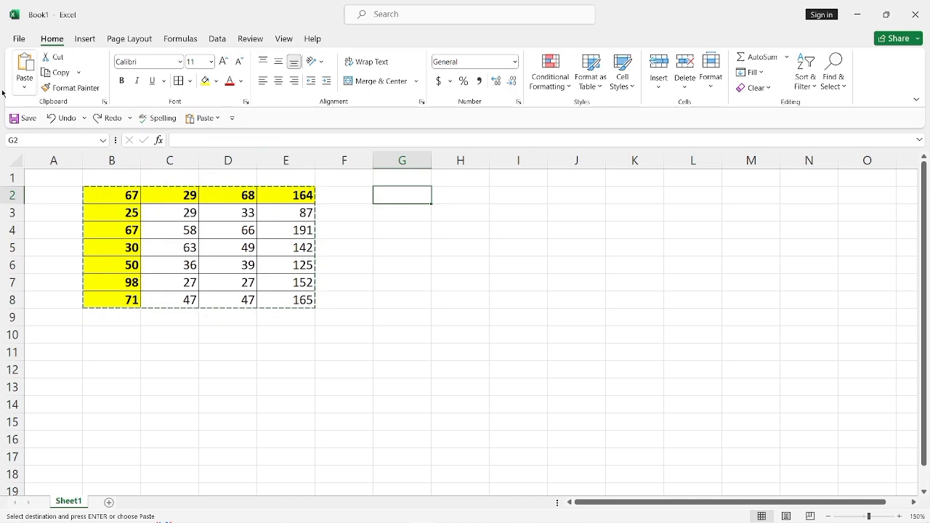
left_click(25, 86)
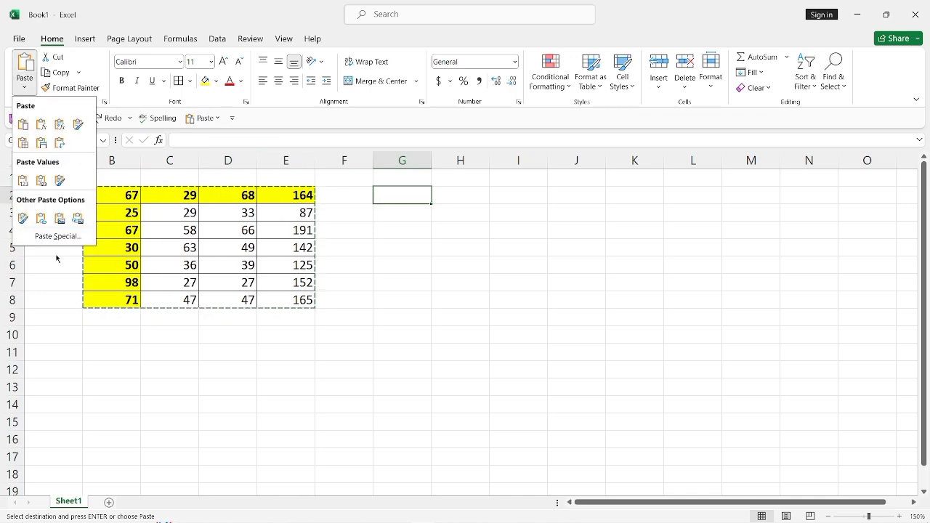
left_click(78, 220)
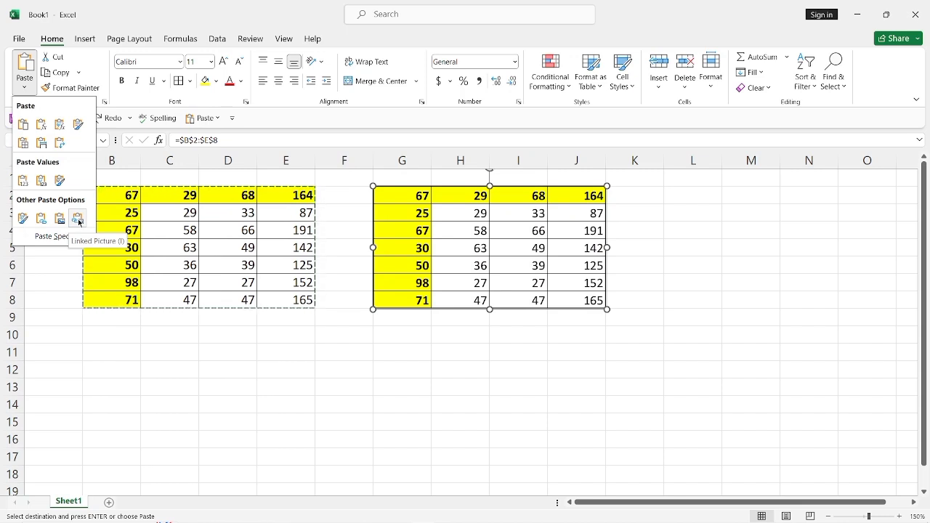
left_click(78, 222)
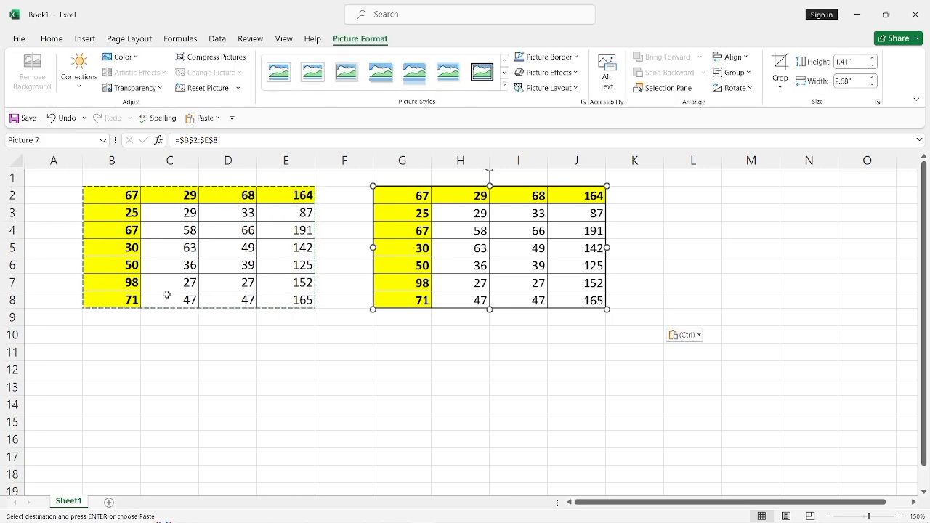
Set B8 to 75 and C8 to 888 to test the linked picture, and undo both changes and the linked paste
left_click(129, 300)
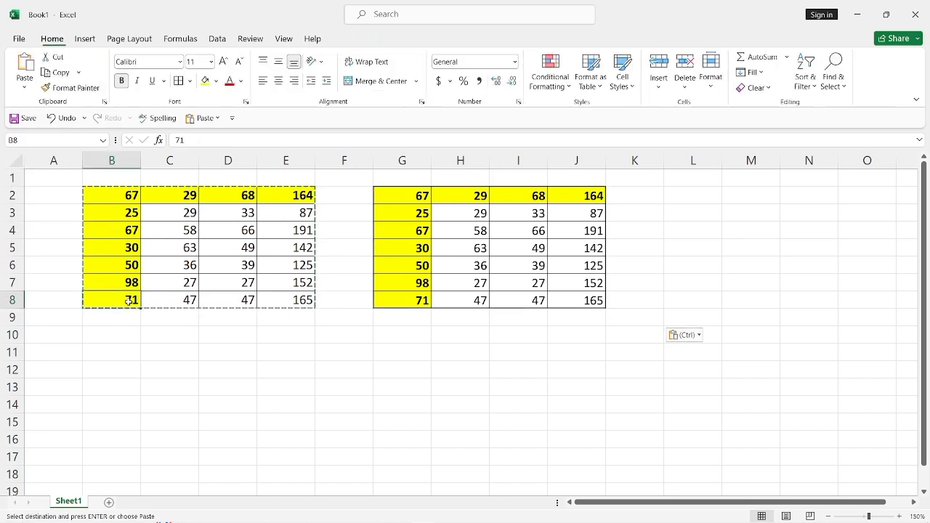
type("7")
key("Return")
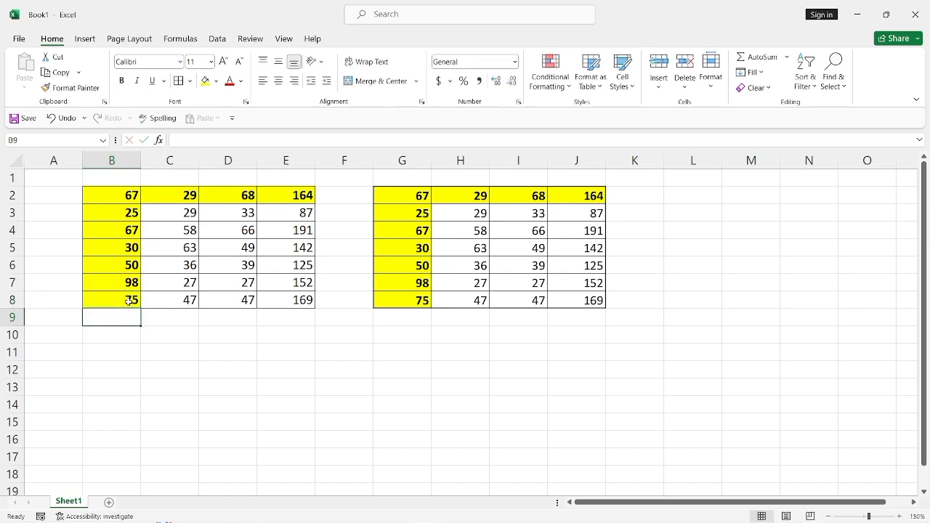
left_click(191, 302)
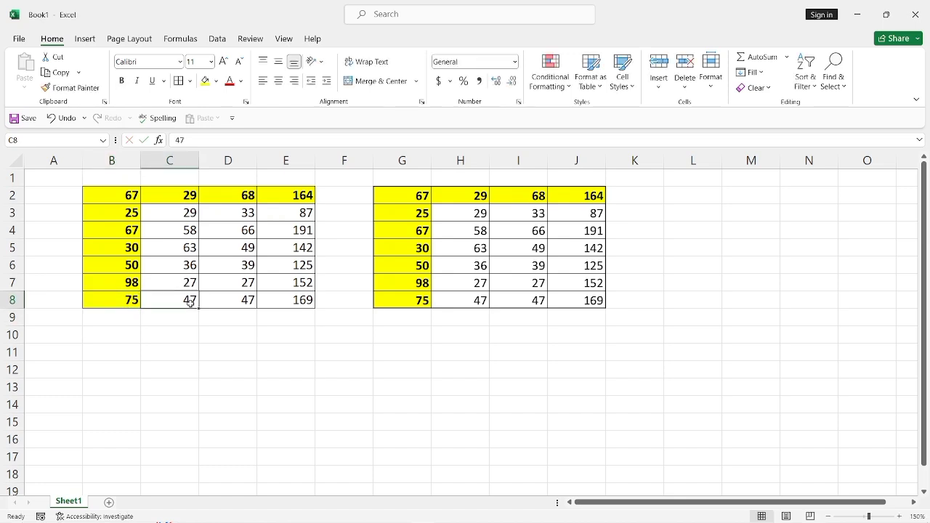
type("888")
key("Return")
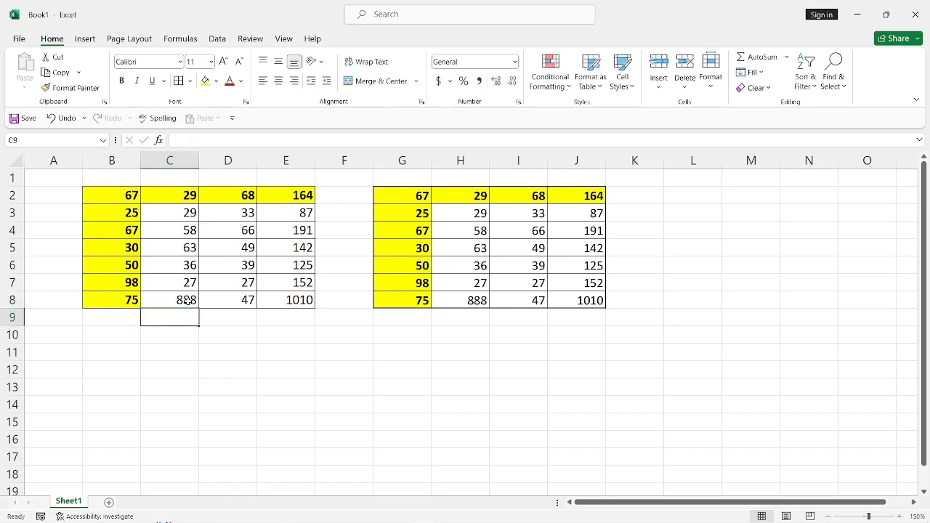
key("ctrl+z")
key("ctrl+z")
key("ctrl+z")
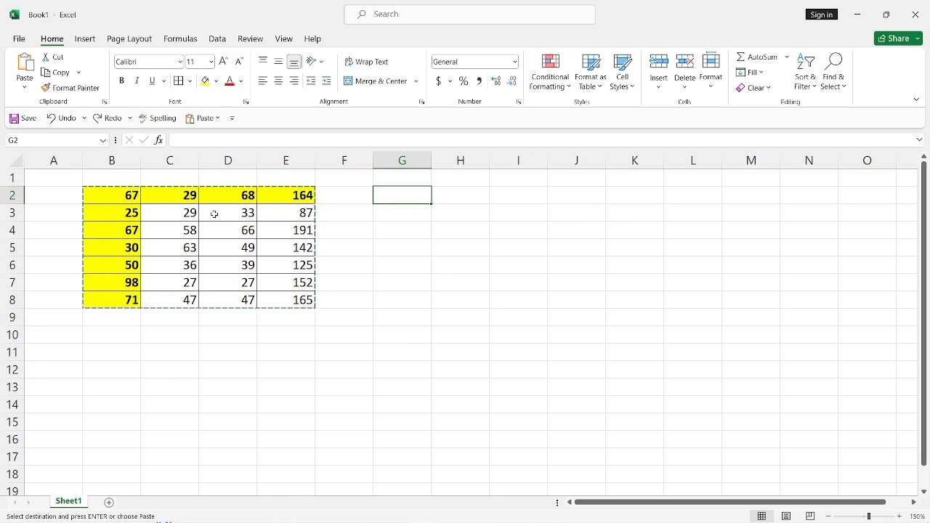
Paste the copied table at G2 with the Formulas option and end the copy mode
left_click(23, 86)
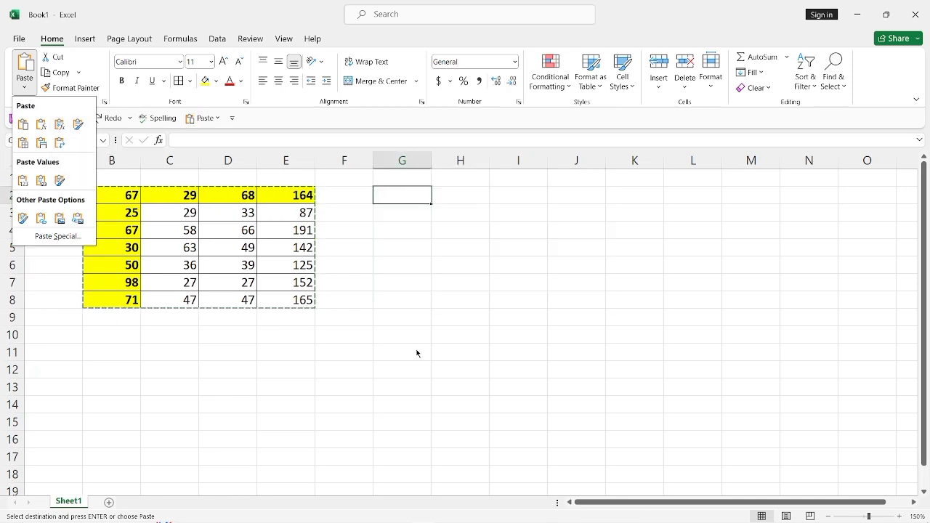
left_click(41, 124)
left_click(443, 334)
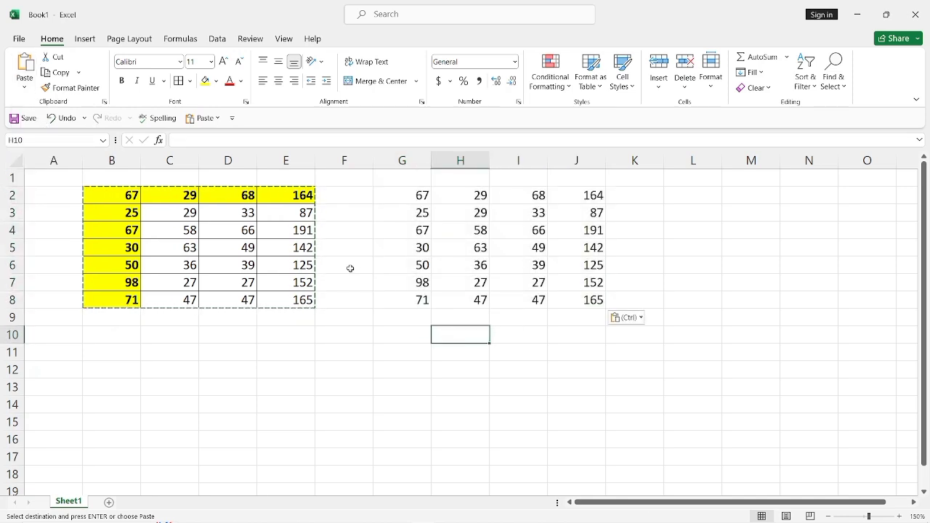
left_click(396, 319)
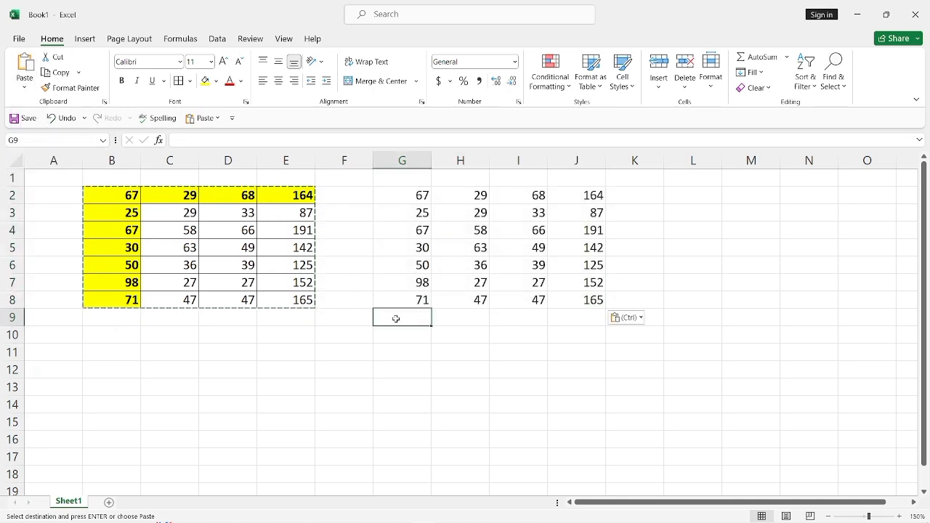
key("Escape")
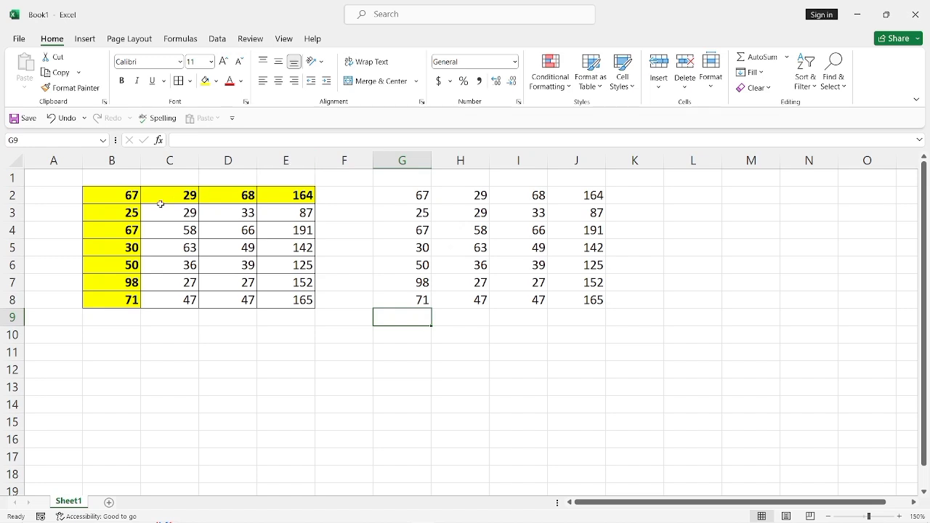
Apply the format of B2 to G2:J8 with Format Painter, and undo both the formatting and the formulas paste
left_click(123, 195)
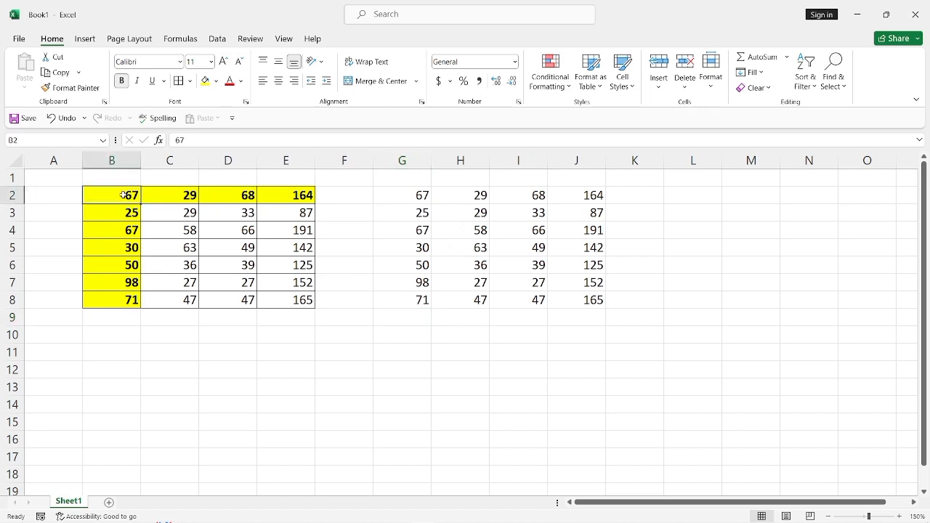
left_click(78, 88)
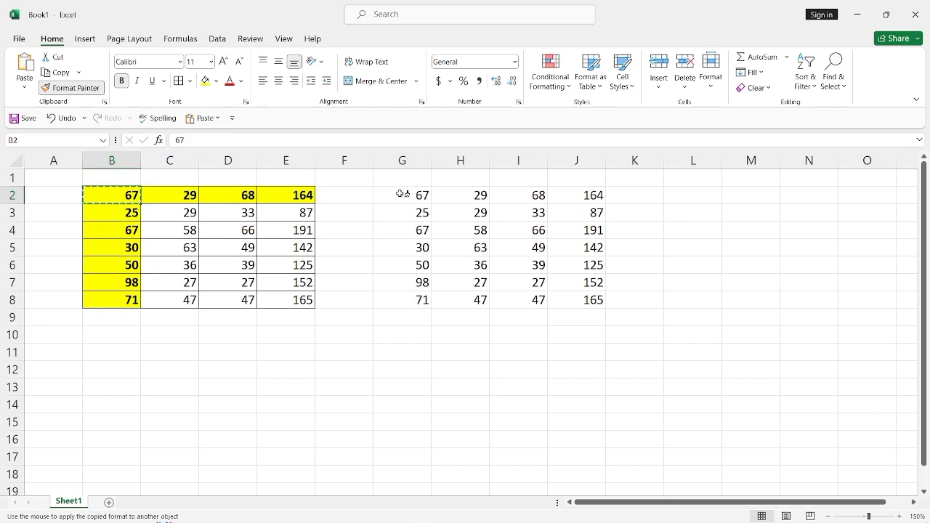
mouse_move(401, 193)
left_mouse_down()
mouse_move(383, 193)
mouse_move(499, 247)
mouse_move(558, 305)
left_mouse_up()
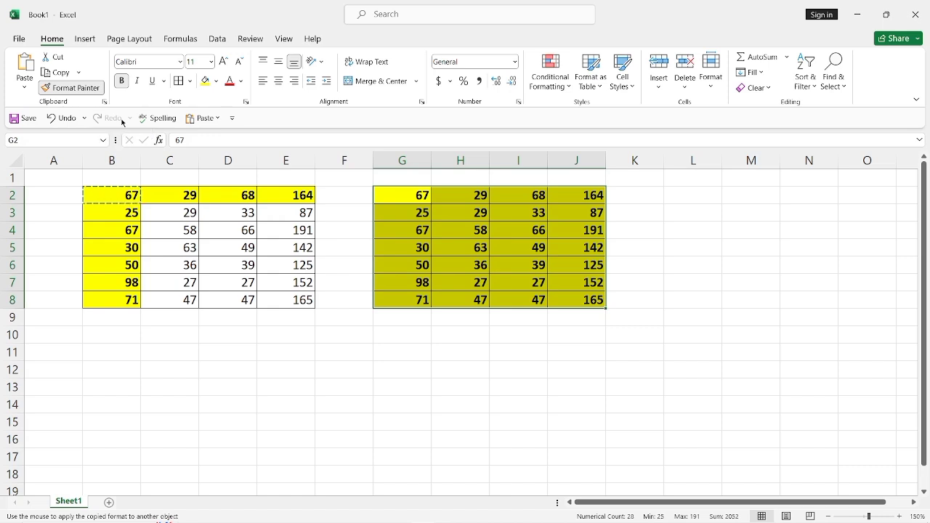
key("ctrl+z")
key("ctrl+z")
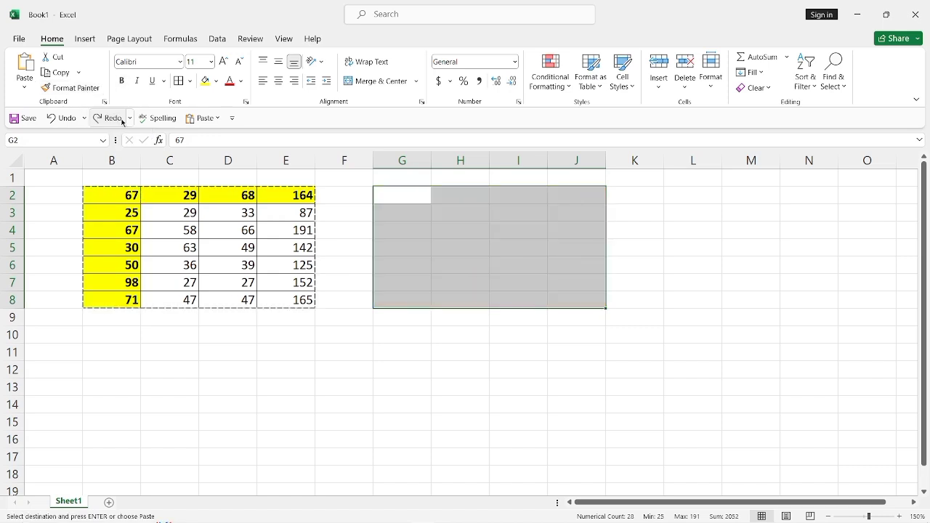
Copy the cells C3:E8 and paste them at H2
left_click(409, 209)
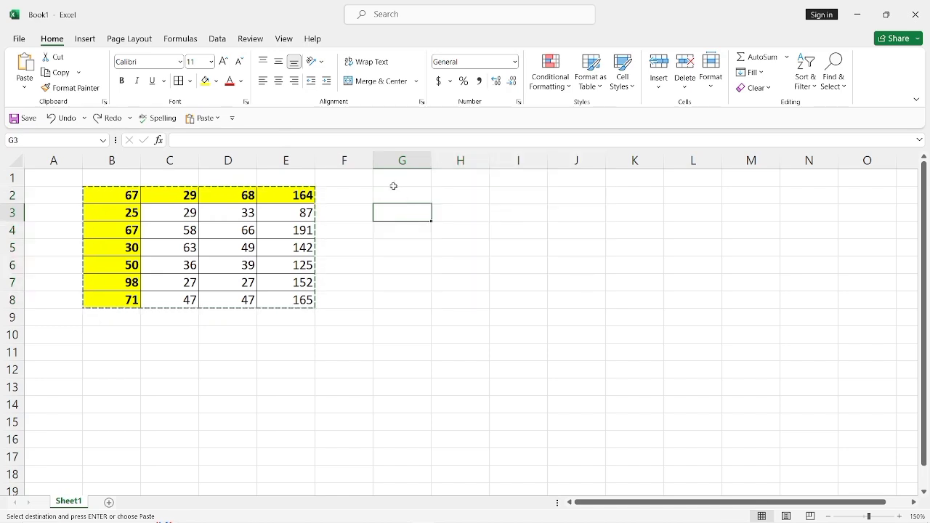
left_click(393, 184)
left_click(397, 196)
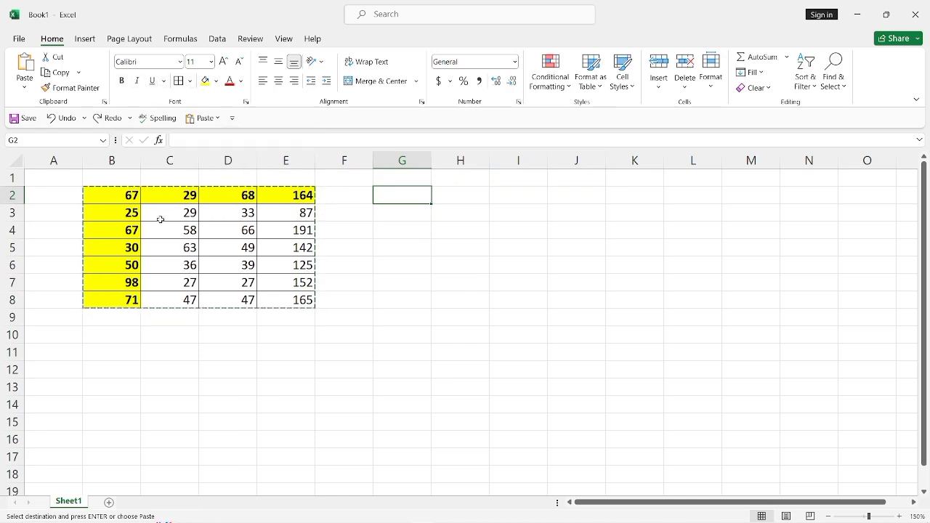
left_click_drag(161, 220, 315, 300)
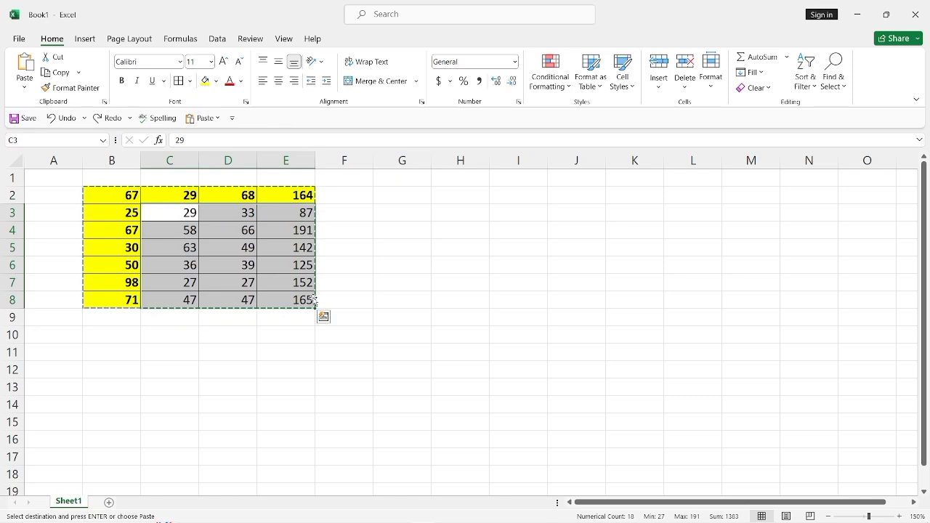
key("ctrl+c")
left_click(470, 198)
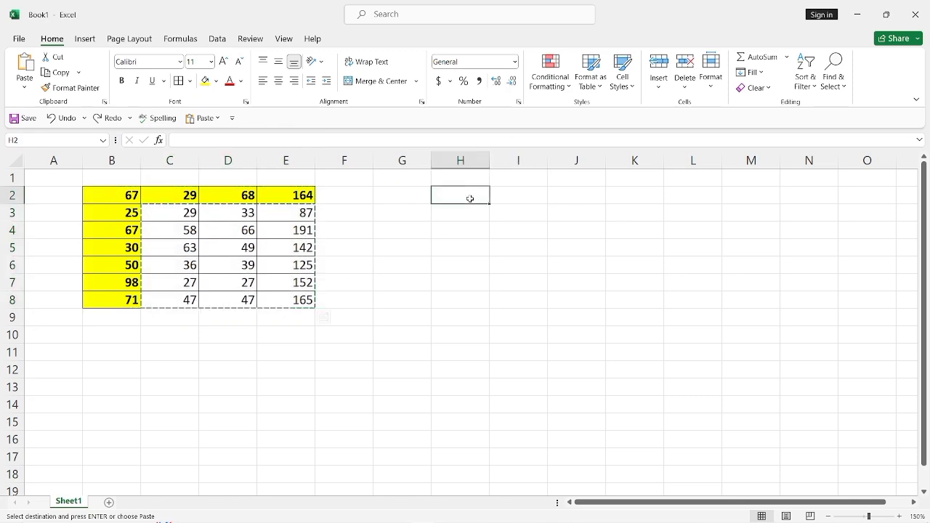
key("ctrl+v")
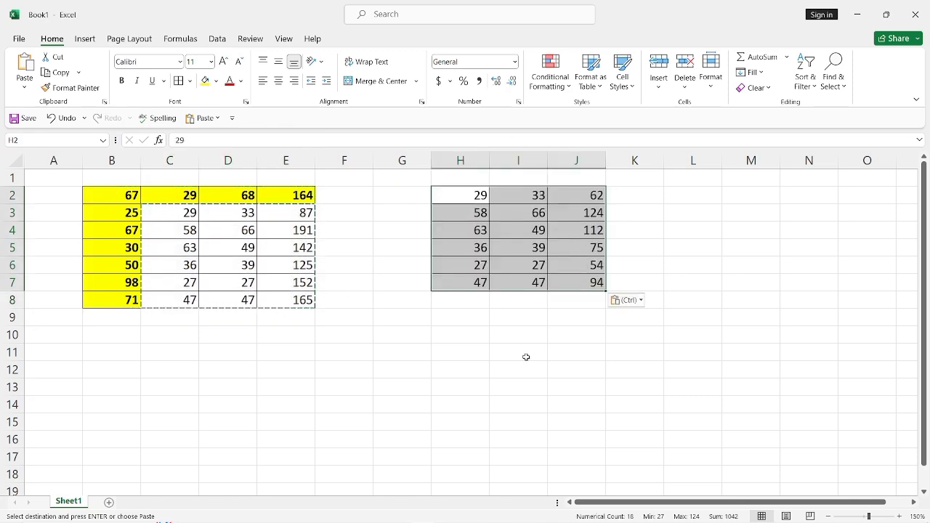
left_click(526, 357)
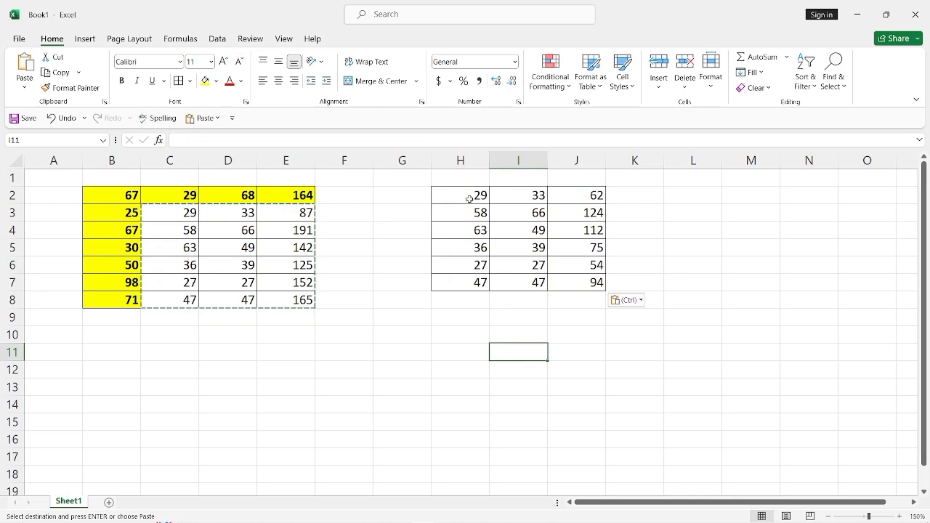
Make the values in H2:H7 bold and those in I2:I7 italic
left_click_drag(472, 194, 472, 285)
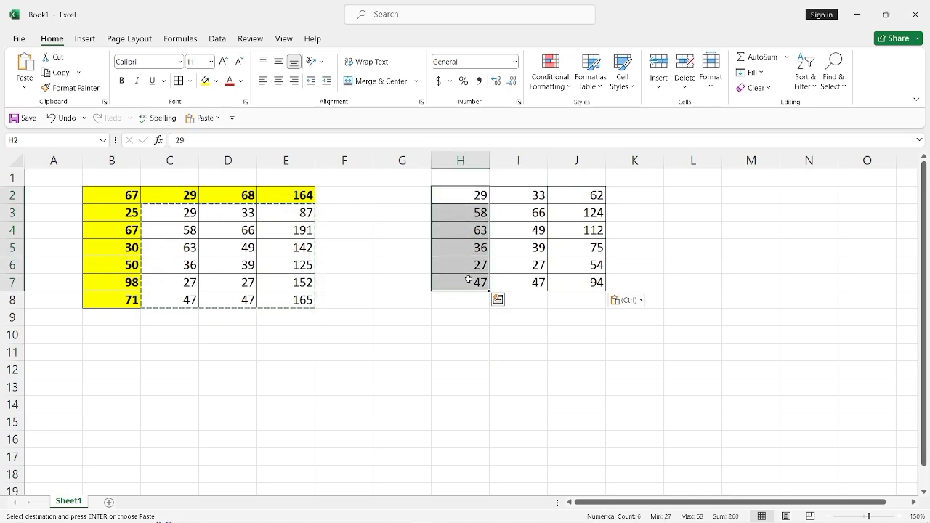
left_click(122, 81)
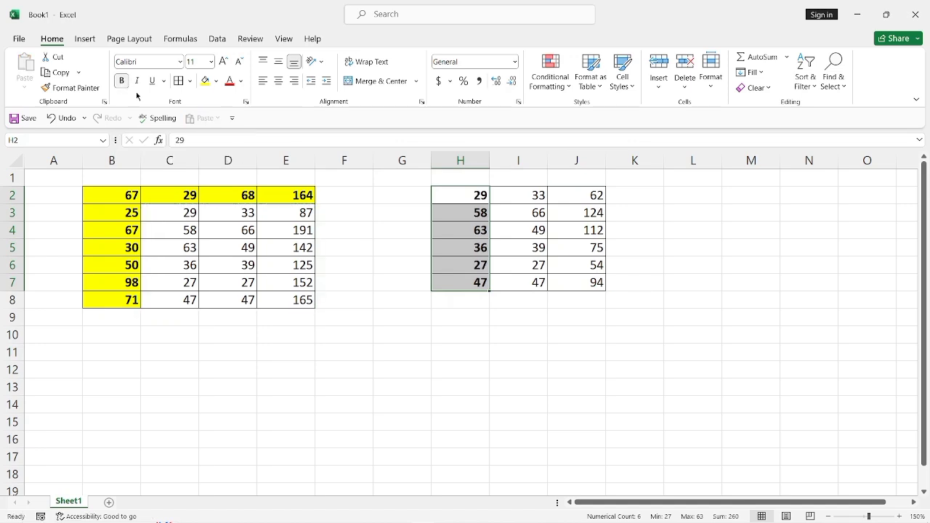
left_click_drag(527, 196, 528, 276)
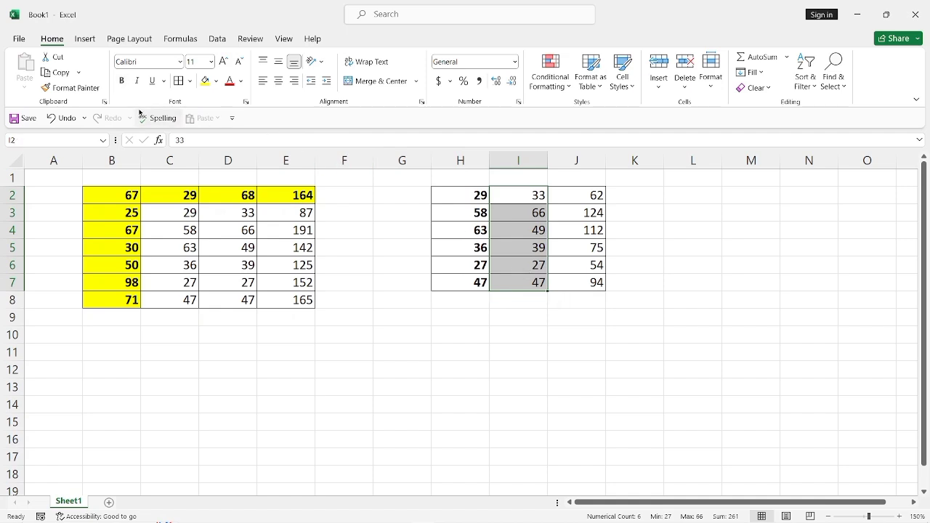
left_click(136, 81)
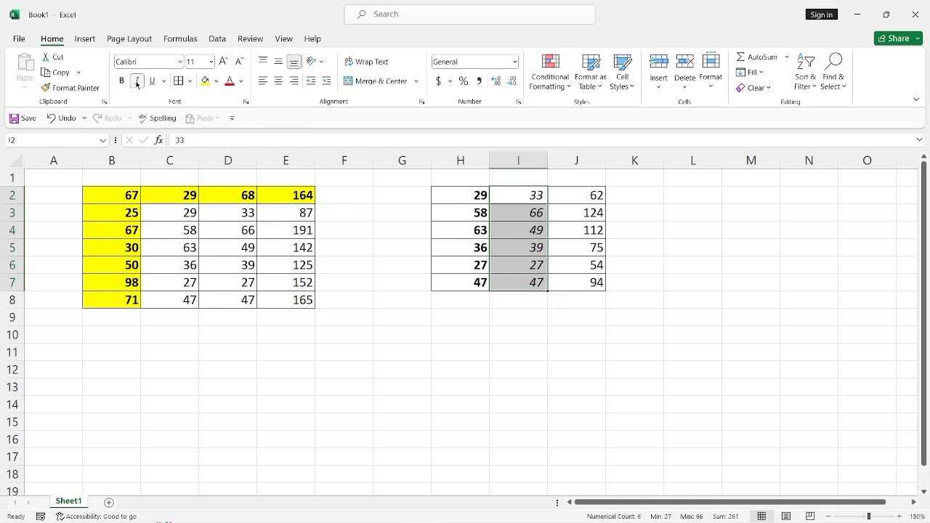
Underline the values in J2:J7 and change the underline style to Double Underline
left_click(583, 192)
left_click_drag(583, 192, 585, 282)
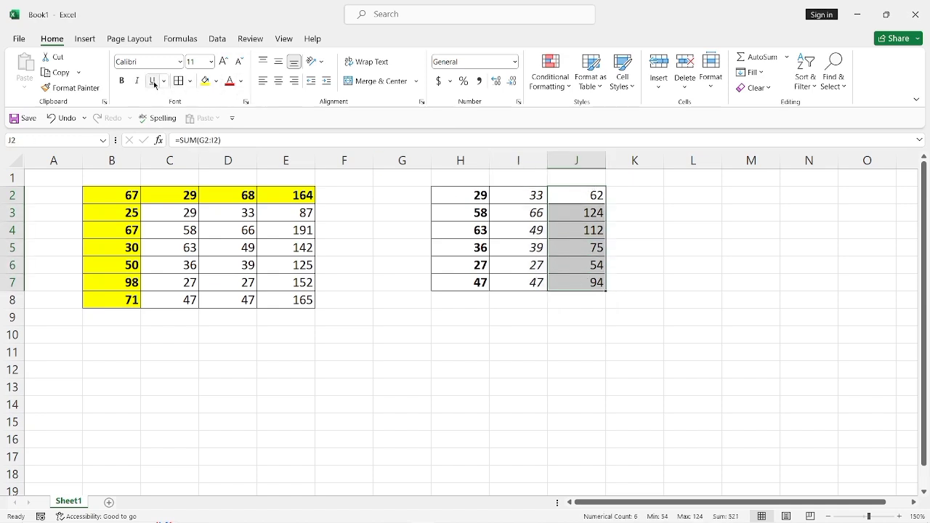
left_click(154, 81)
left_click(165, 82)
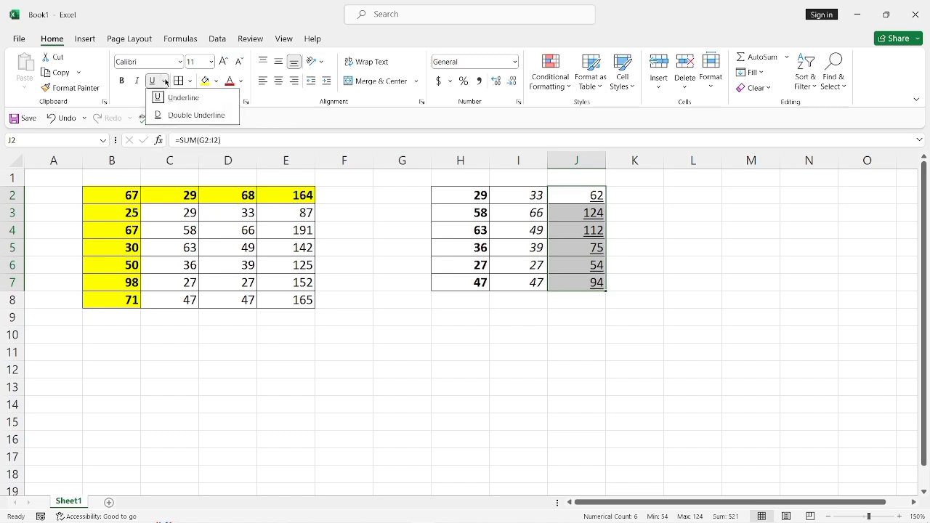
left_click(178, 116)
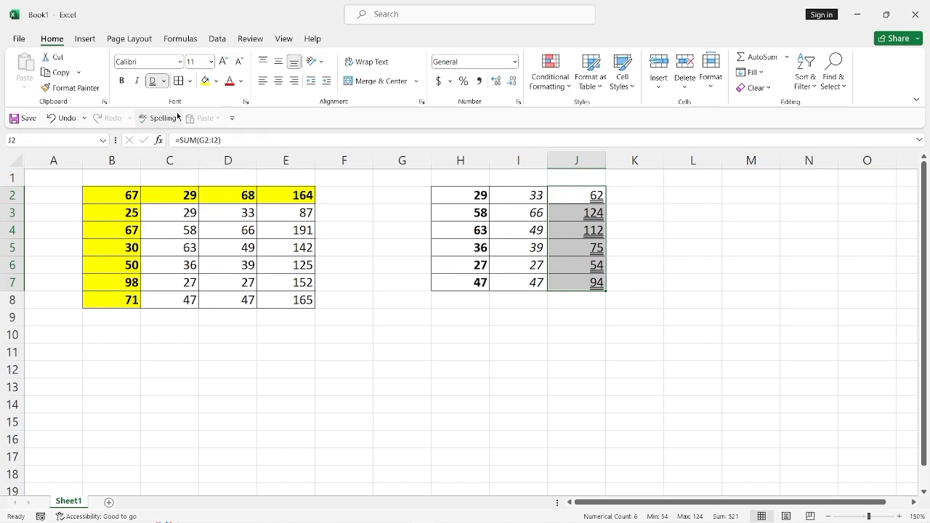
Undo the bold, italic and underline formatting and the paste in H2:J7
key("ctrl+z")
key("ctrl+z")
key("ctrl+z")
key("ctrl+z")
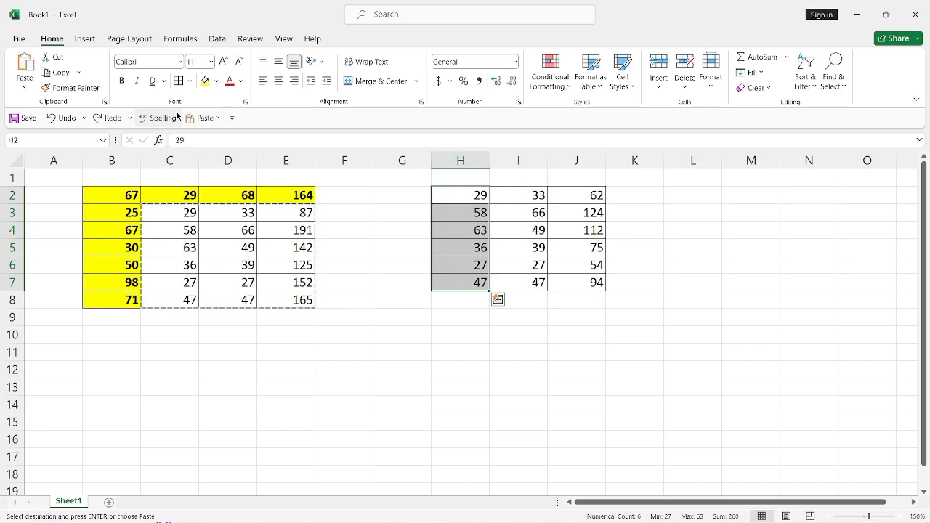
left_click(455, 313)
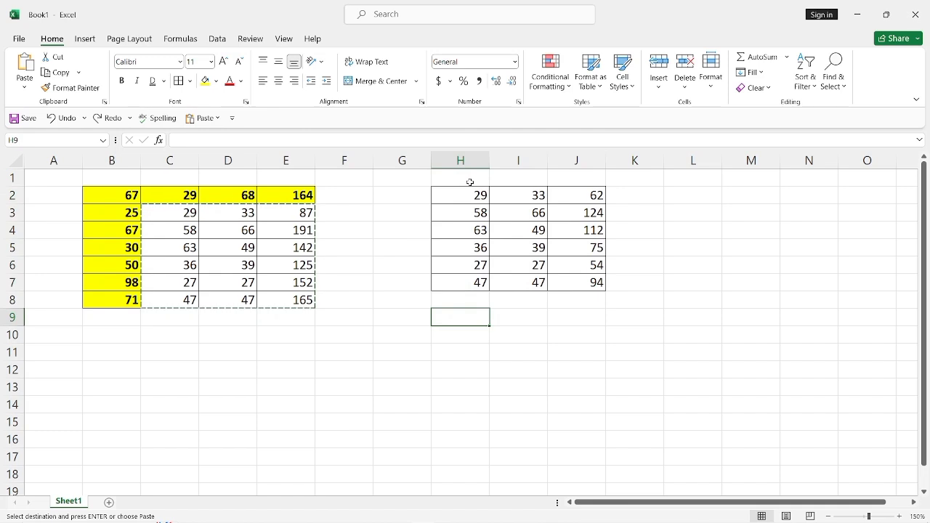
key("ctrl+z")
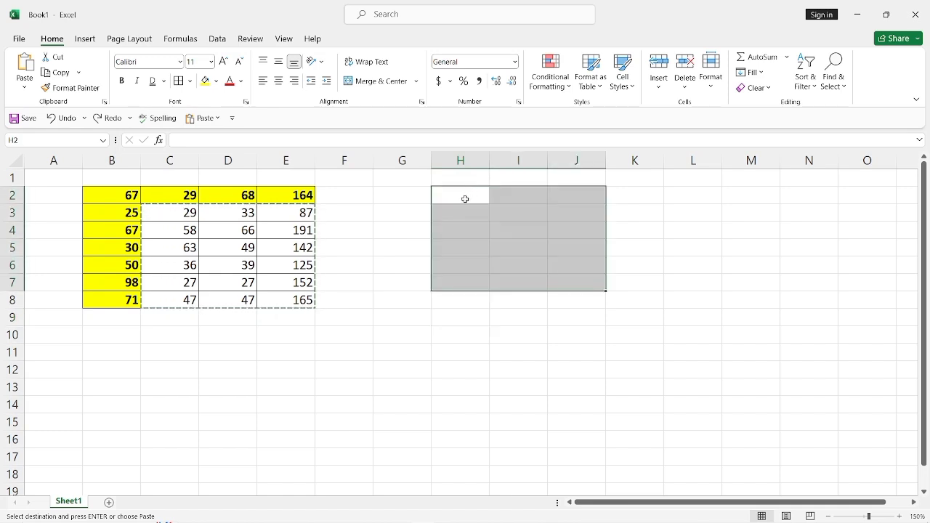
Fill the range H2:J8 with random numbers using the formula =RANDBETWEEN(20,99)
left_click(465, 199)
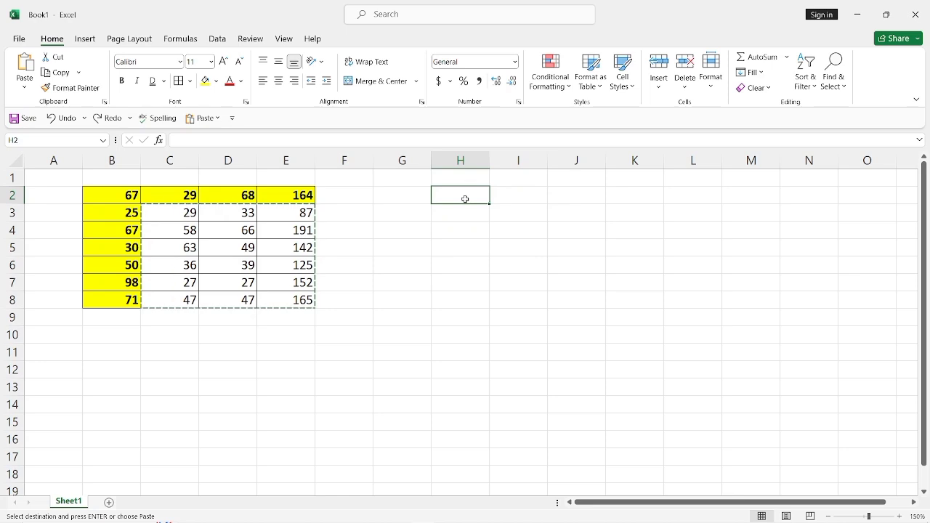
left_click_drag(465, 200, 587, 307)
type("=rand")
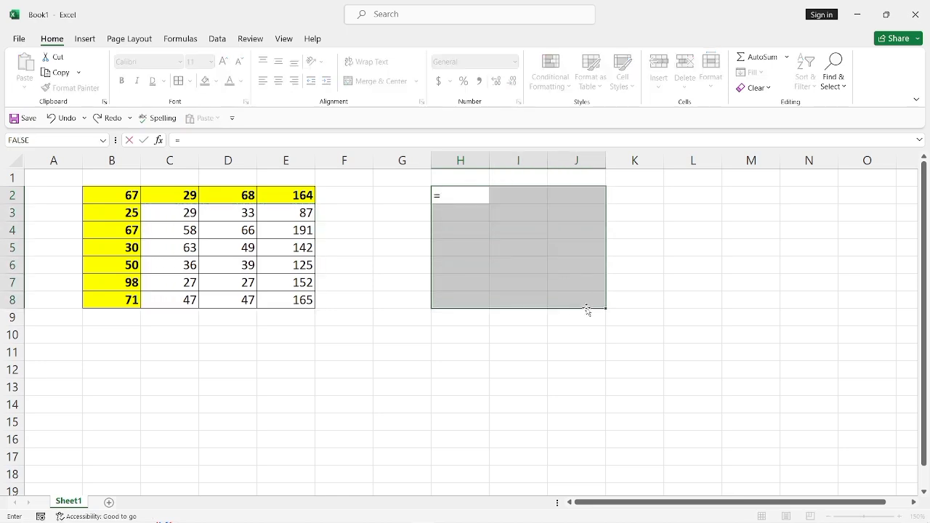
key("Down")
key("Down")
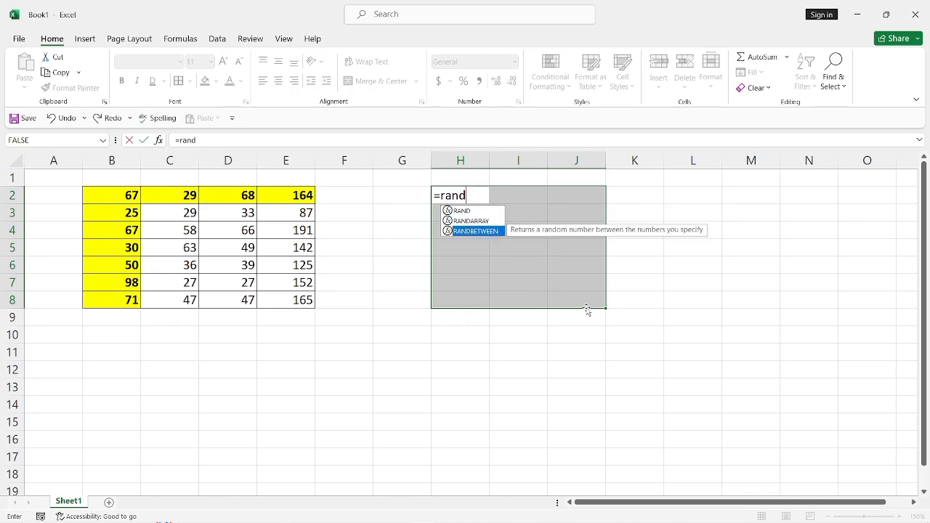
key("Tab")
type("20")
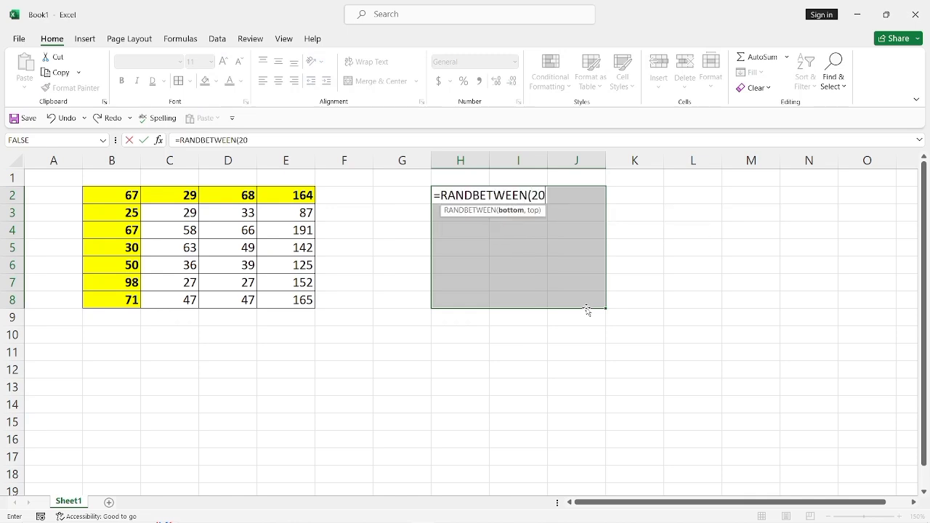
type(",99)")
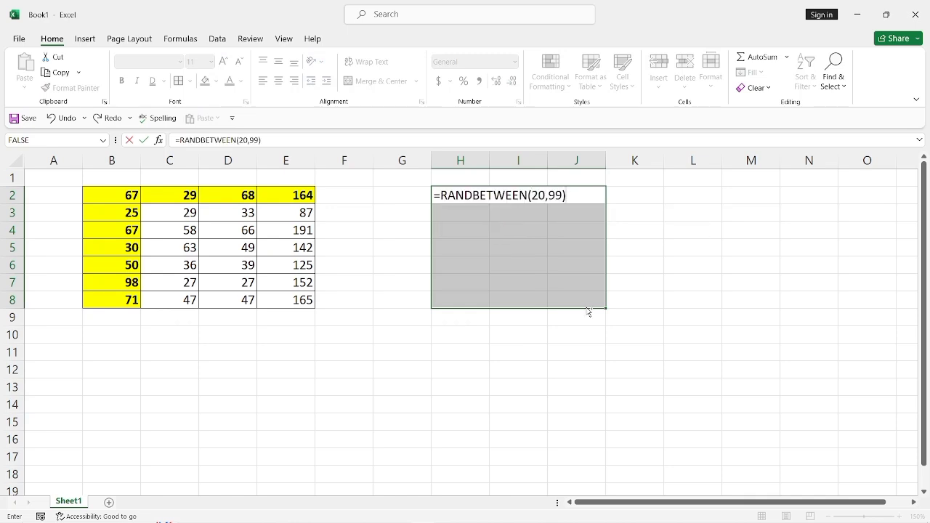
key("ctrl+Return")
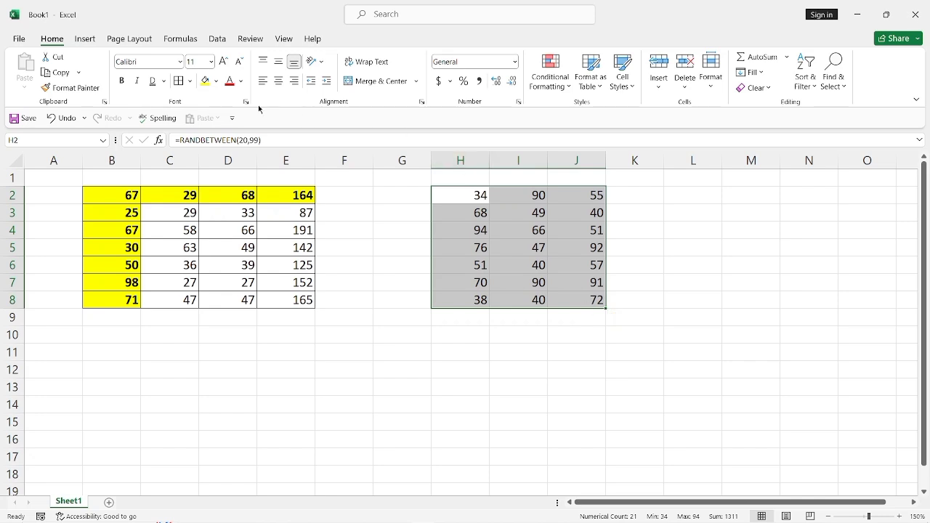
Copy H2:J8 and paste it over itself as values, replacing the RANDBETWEEN formulas
left_click(57, 73)
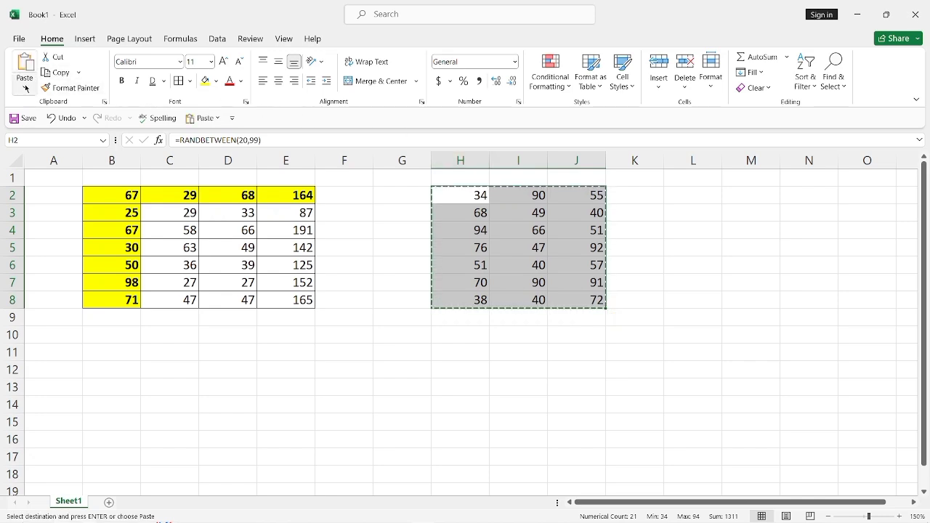
left_click(24, 87)
left_click(23, 180)
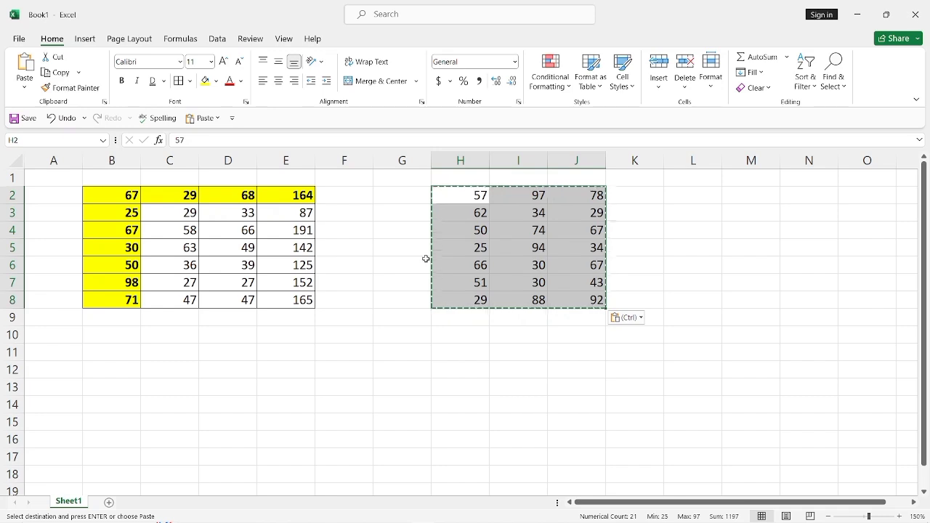
left_click(23, 89)
left_click(631, 195)
key("Escape")
left_click(633, 196)
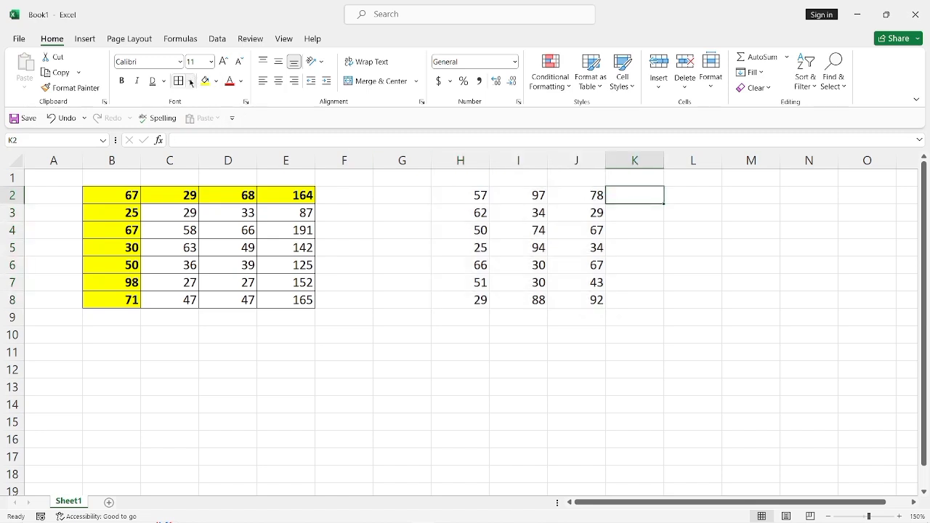
Apply a Bottom Border to the range H2:J8, and undo it
left_click(460, 198)
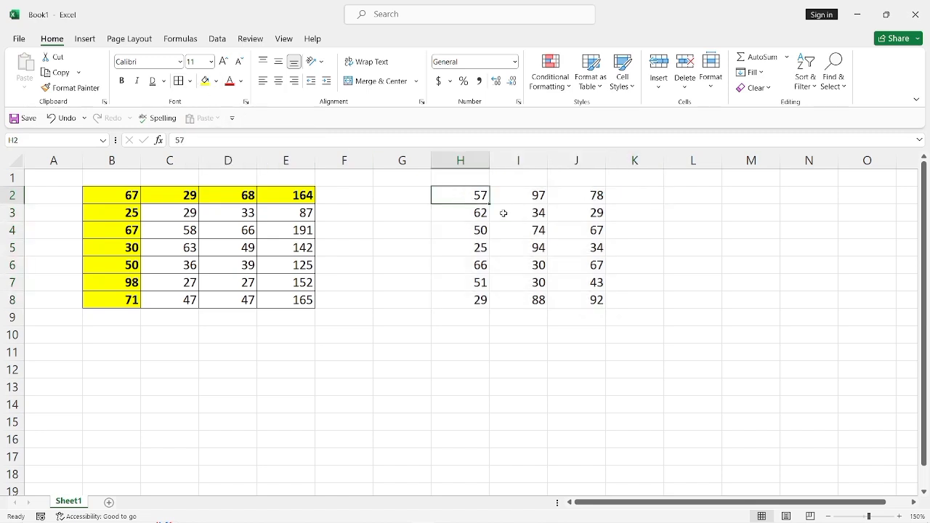
left_click_drag(503, 213, 575, 295)
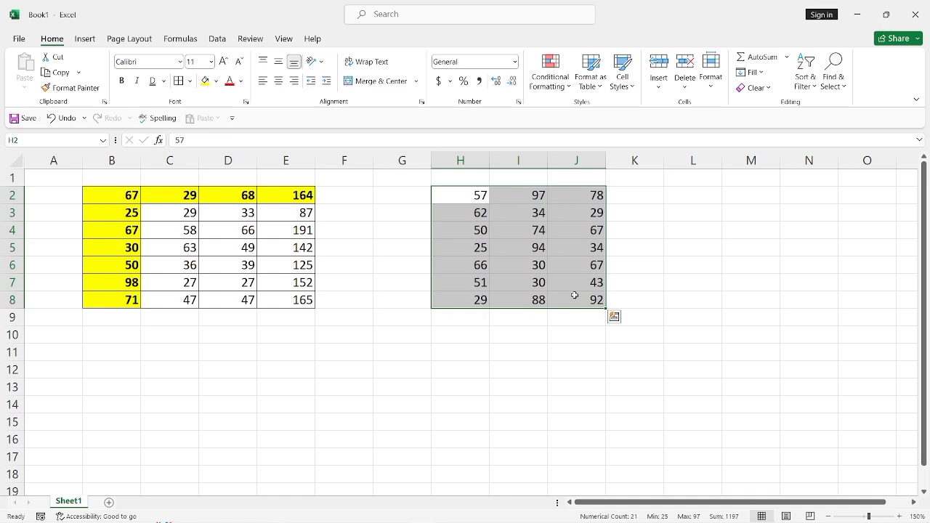
left_click(190, 82)
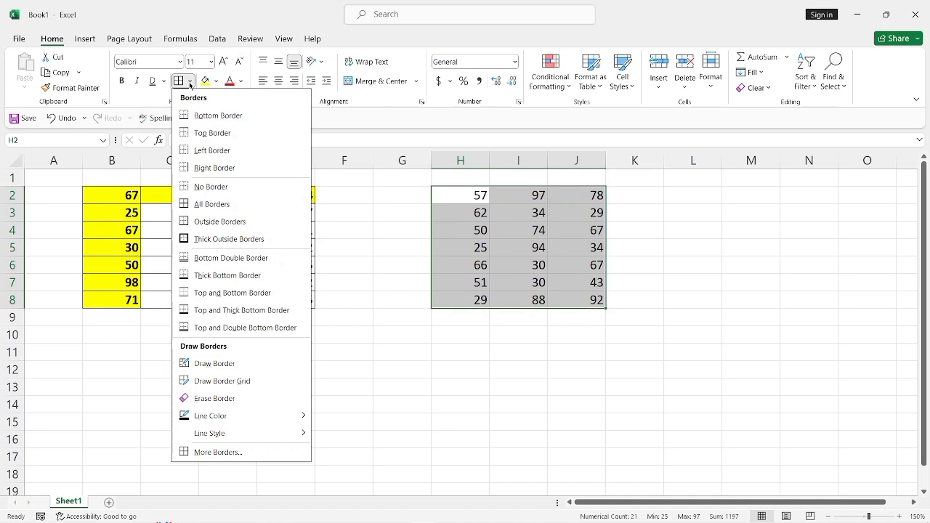
left_click(210, 117)
left_click(376, 314)
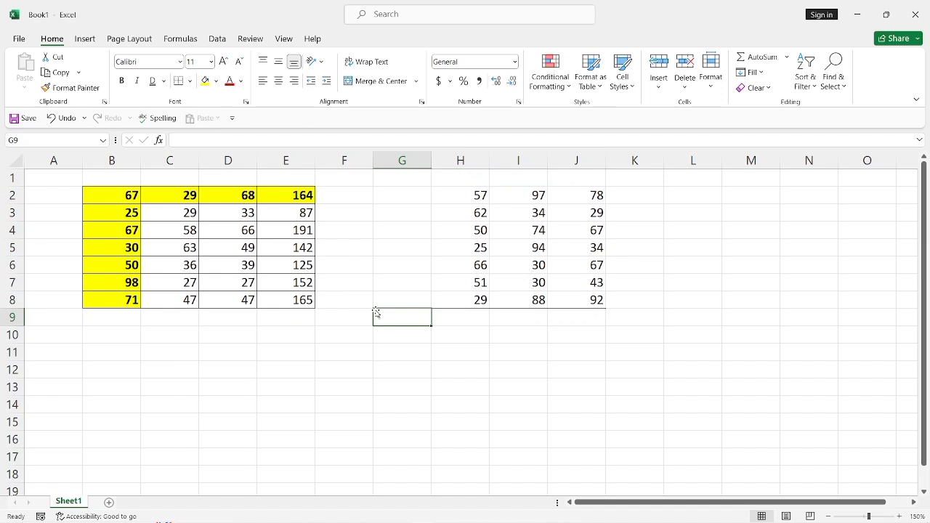
key("ctrl+z")
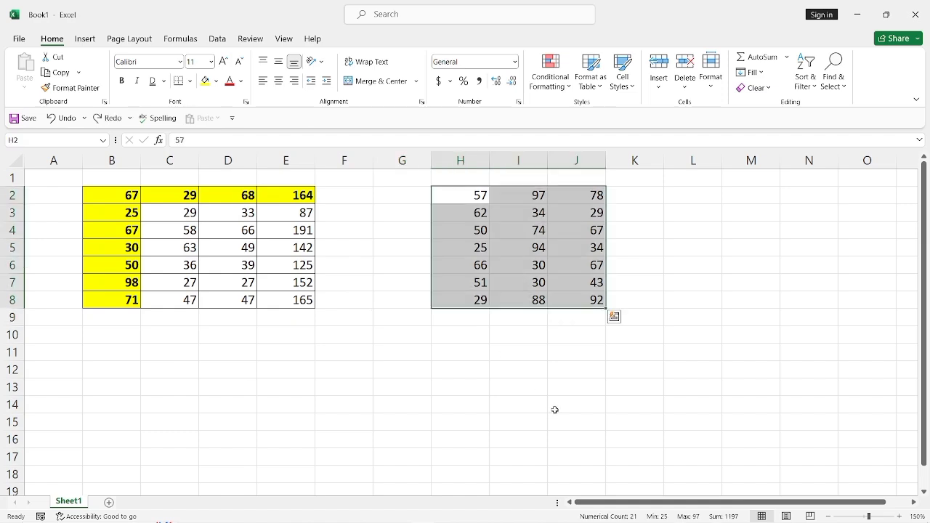
Apply a Top Border to the range H2:J8, and undo it
left_click(190, 82)
left_click(203, 133)
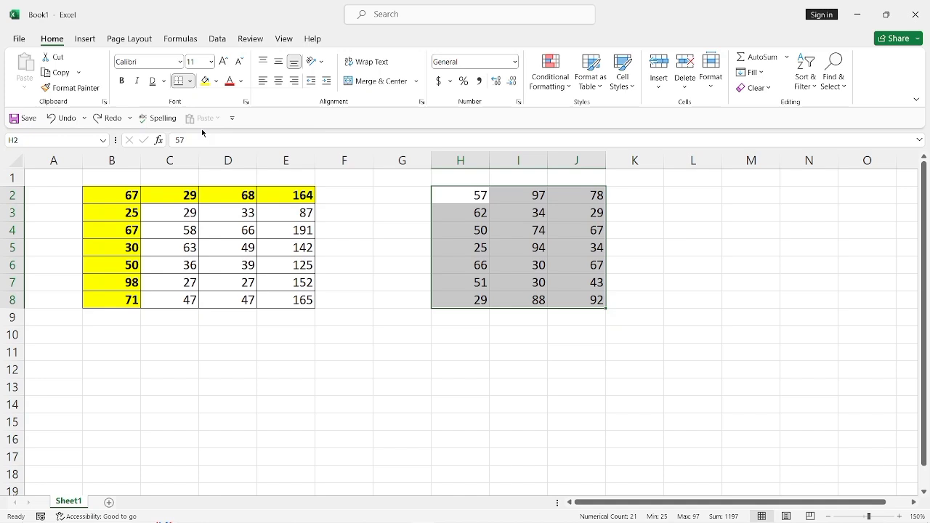
left_click(420, 373)
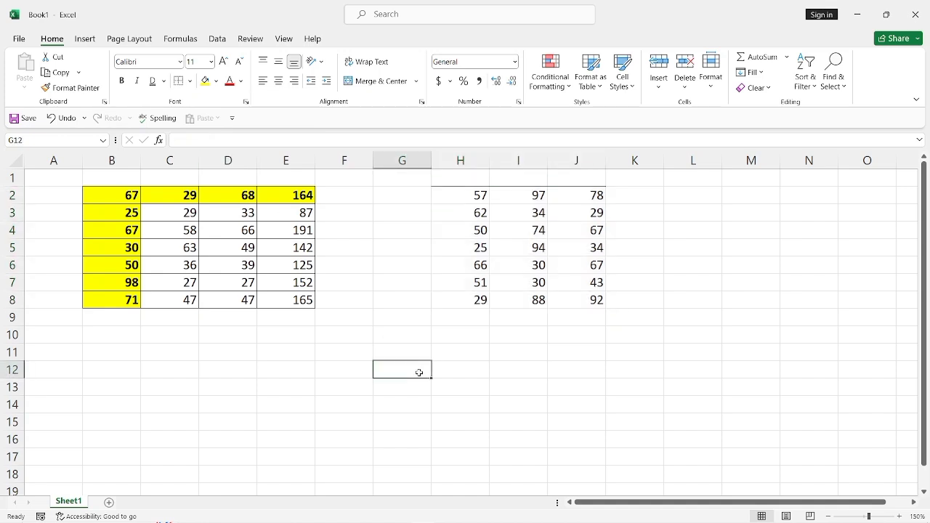
key("ctrl+z")
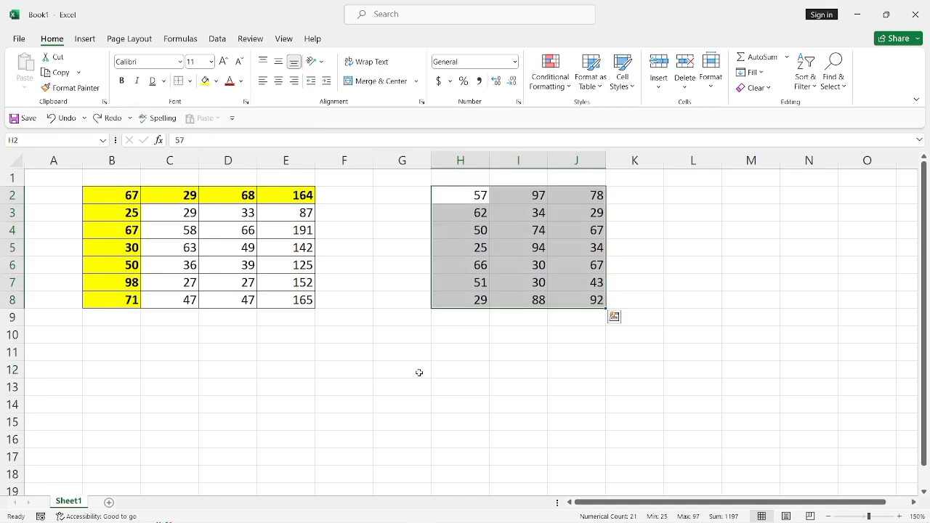
Apply a Left Border to the range H2:J8, and undo it
left_click(190, 82)
left_click(204, 150)
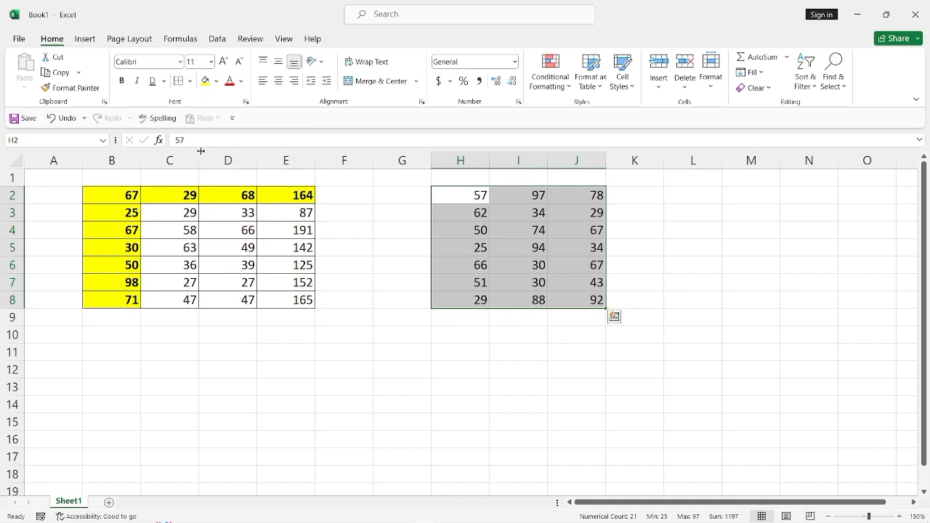
left_click(399, 383)
key("ctrl+z")
Apply a Right Border to the range H2:J8, and undo it
left_click(163, 81)
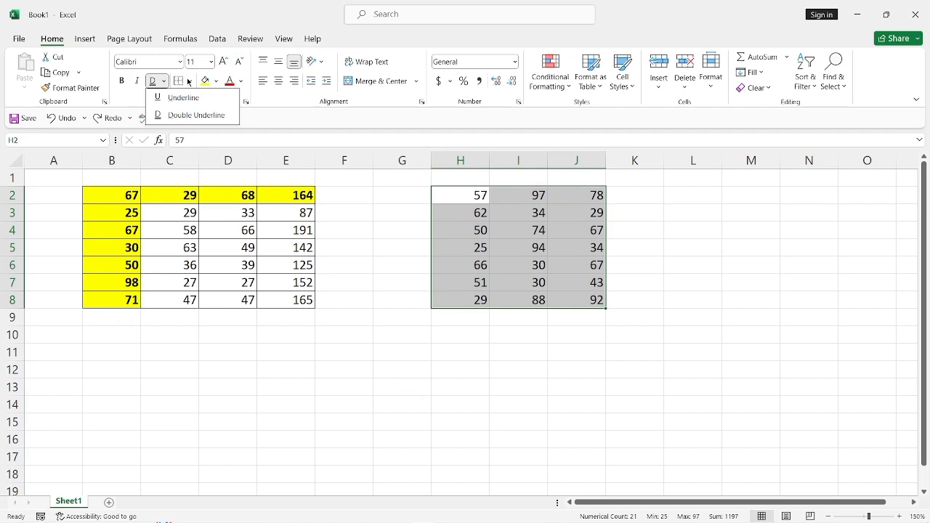
left_click(188, 81)
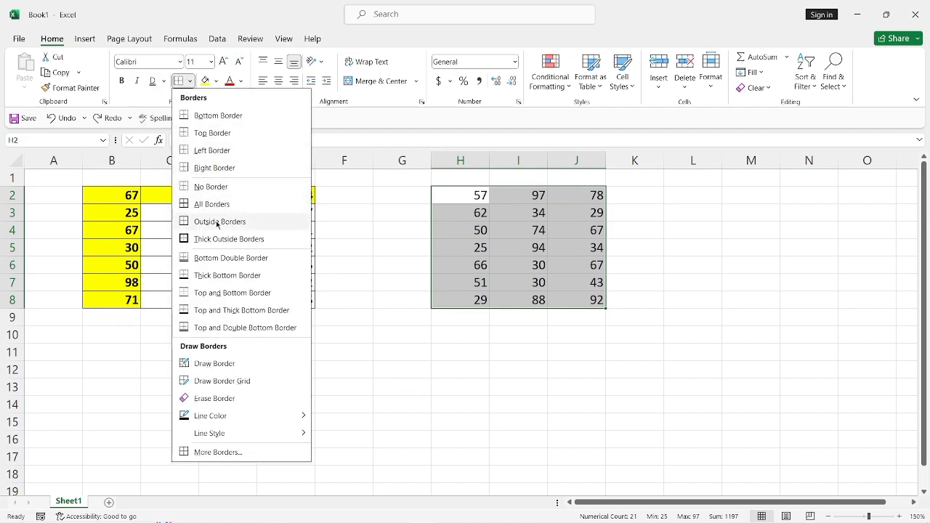
left_click(216, 169)
left_click(413, 401)
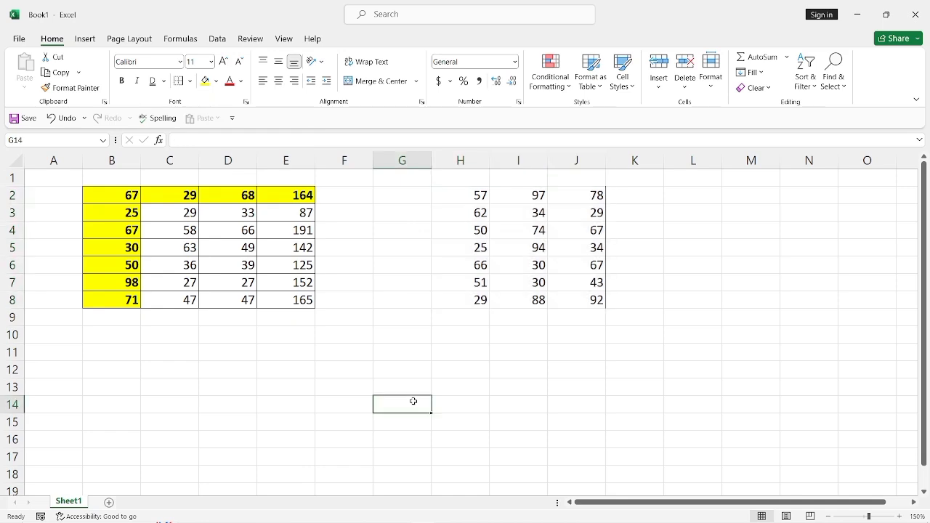
key("ctrl+z")
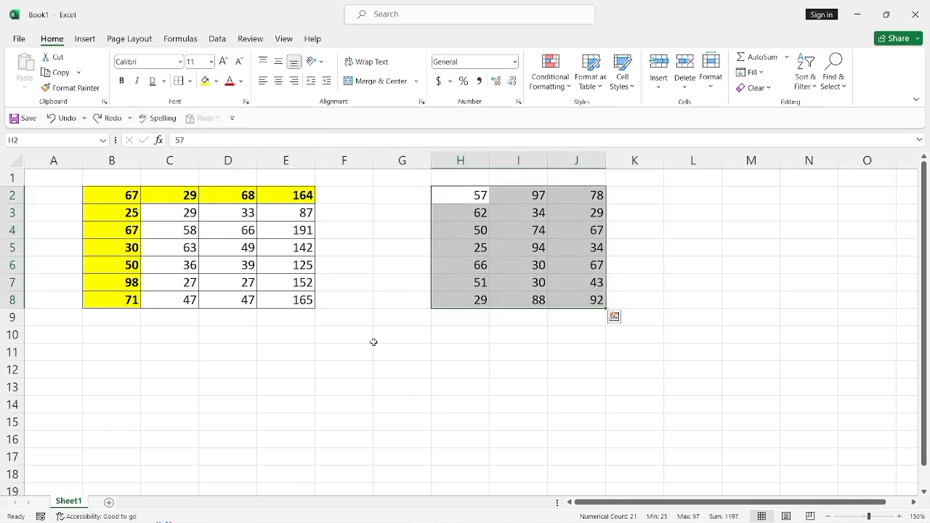
Apply All Borders to the range H2:J8
left_click(189, 80)
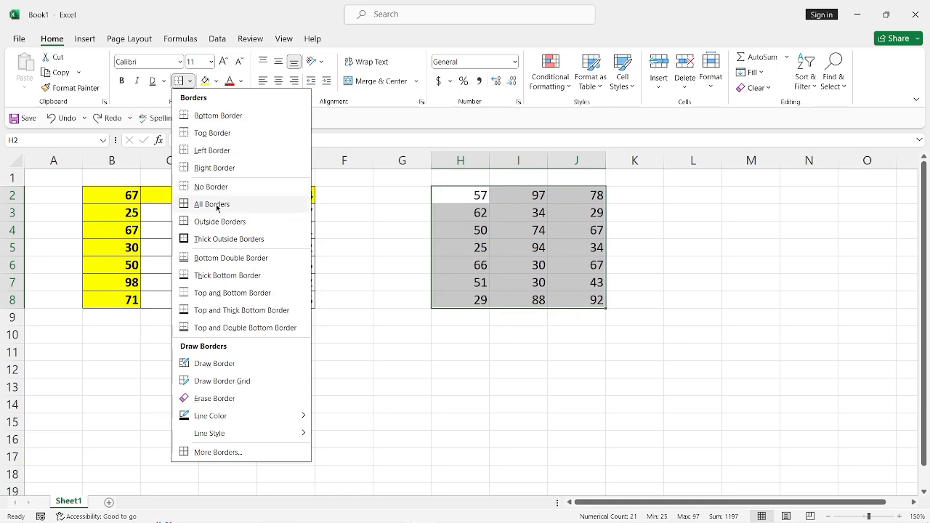
left_click(217, 206)
left_click(402, 368)
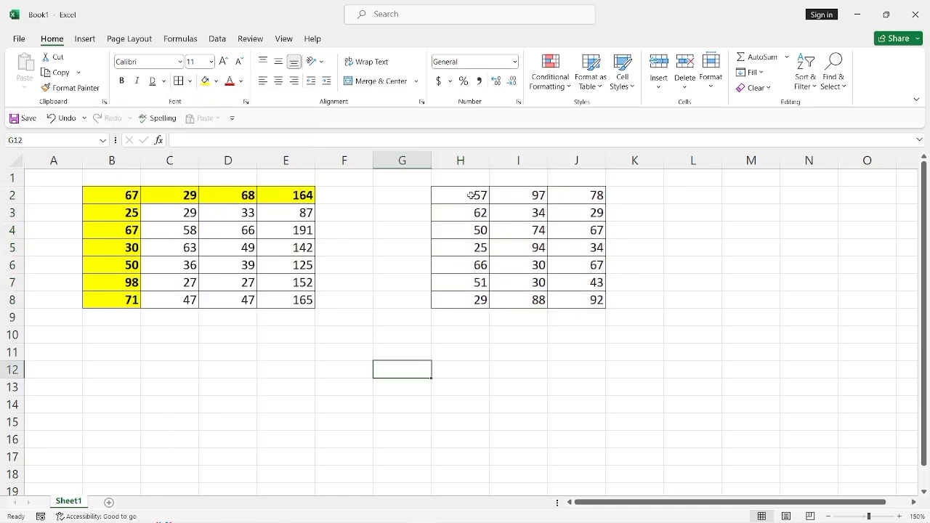
Remove the borders from H2:J8 with No Border, then undo and redo the removal
left_click_drag(458, 191, 574, 300)
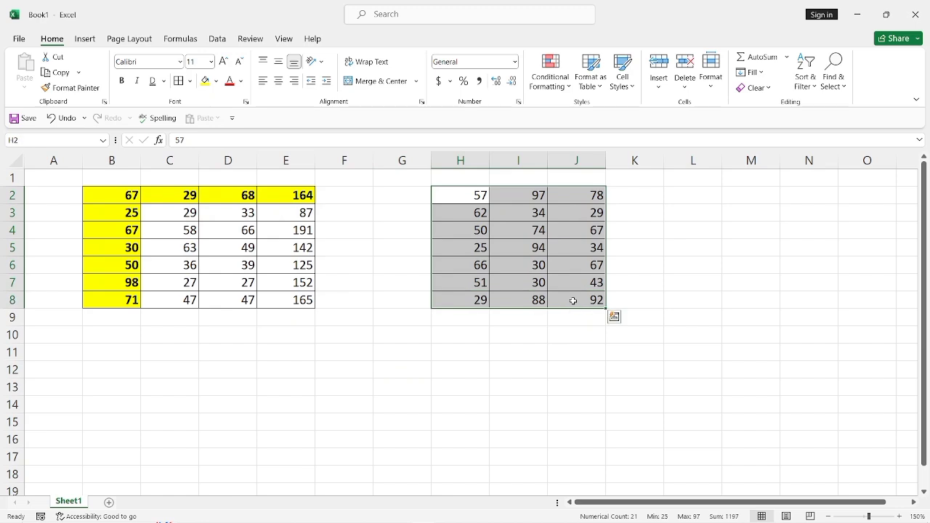
left_click(190, 80)
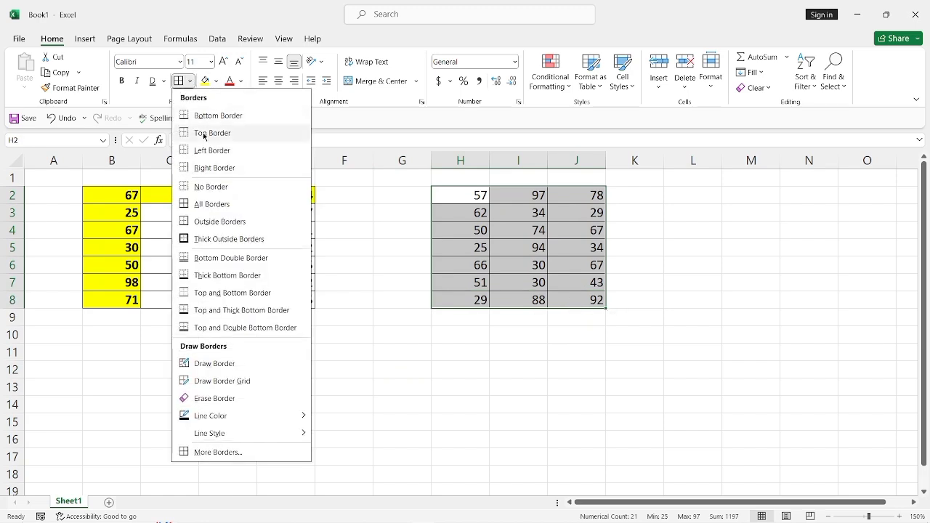
left_click(214, 189)
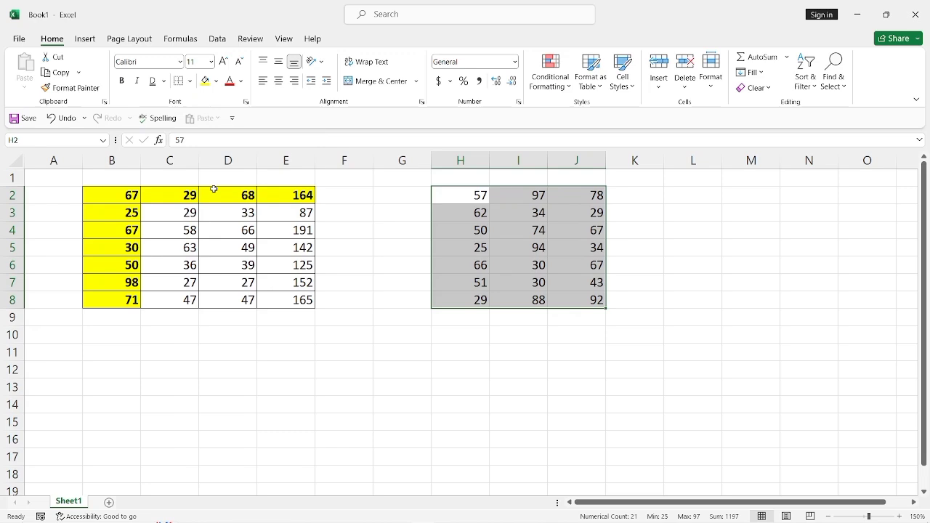
left_click(404, 383)
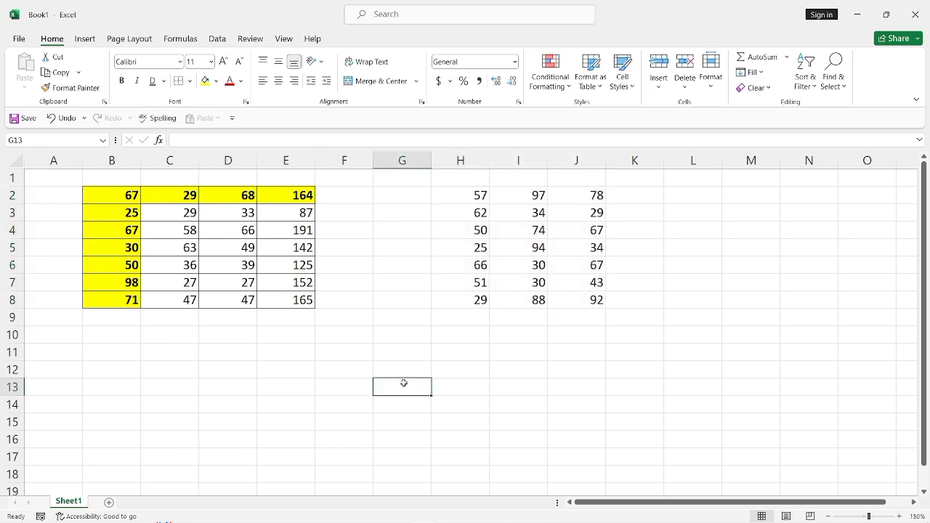
key("ctrl+z")
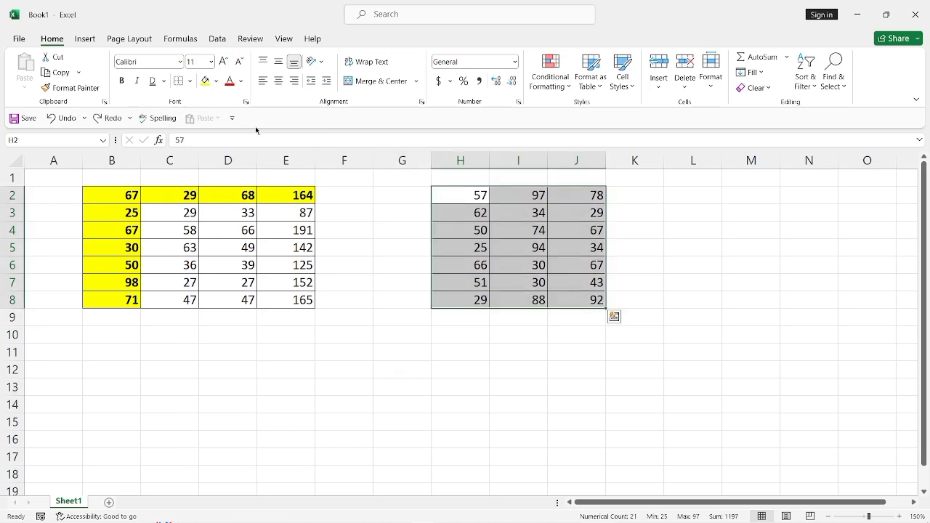
key("ctrl+y")
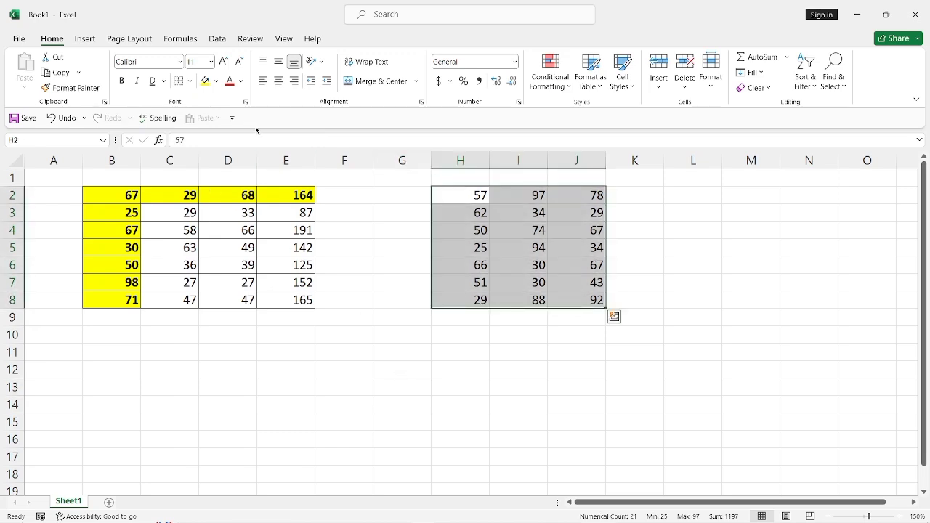
Apply Outside Borders around the range H2:J8
left_click(190, 81)
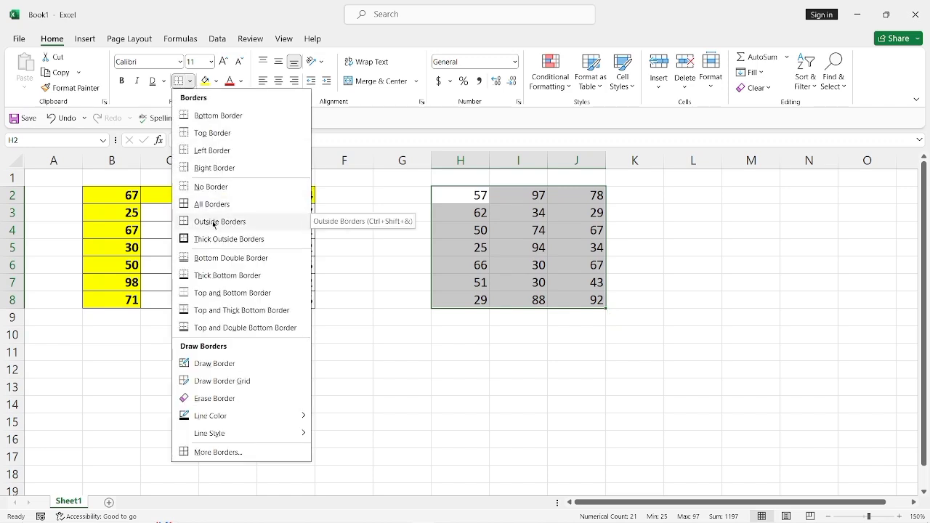
left_click(214, 225)
left_click(487, 438)
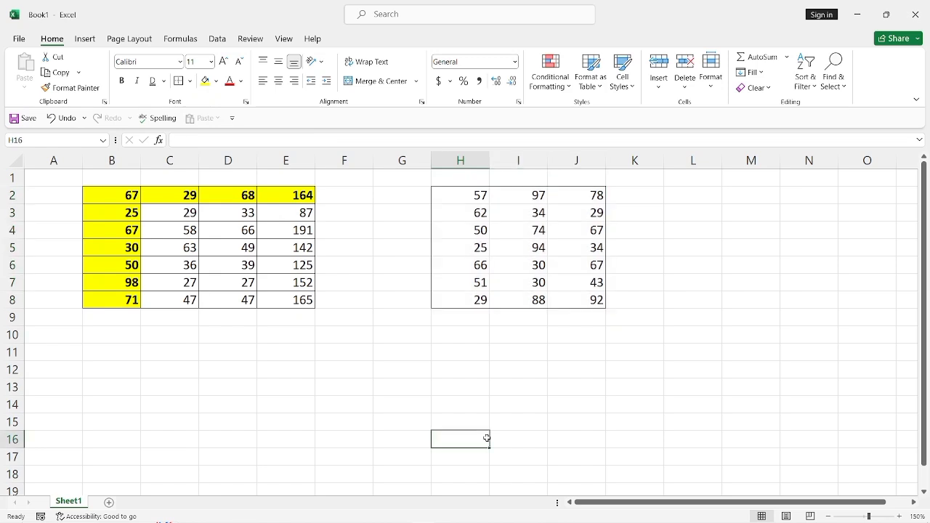
Replace the outside borders of H2:J8 with Thick Outside Borders, and undo it
key("ctrl+z")
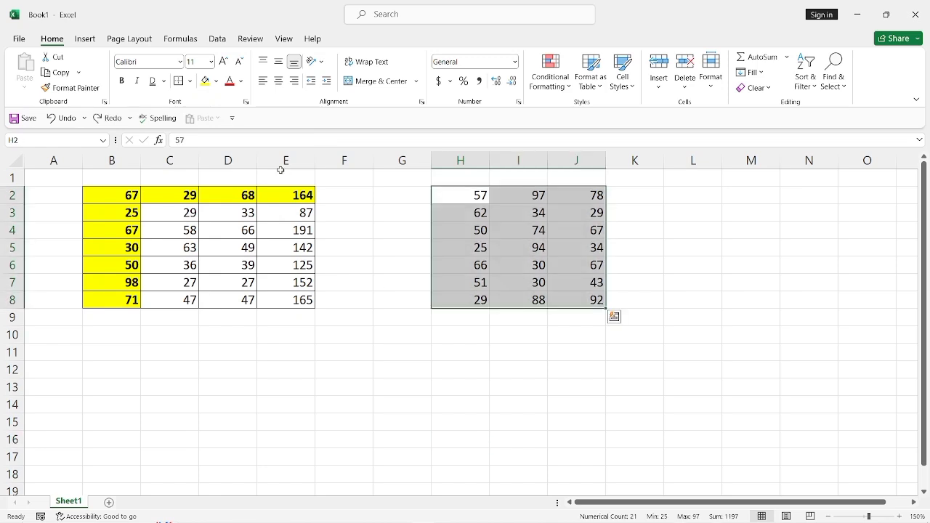
left_click(191, 81)
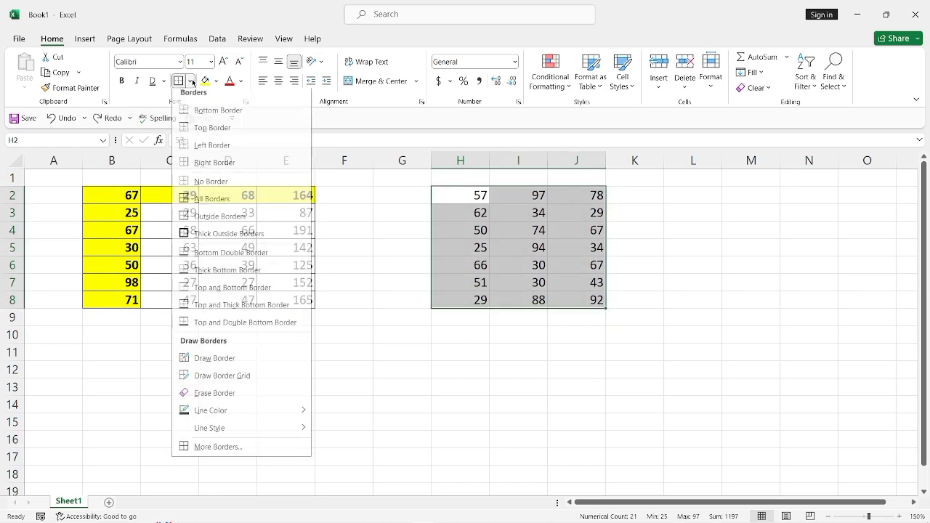
left_click(216, 240)
left_click(451, 388)
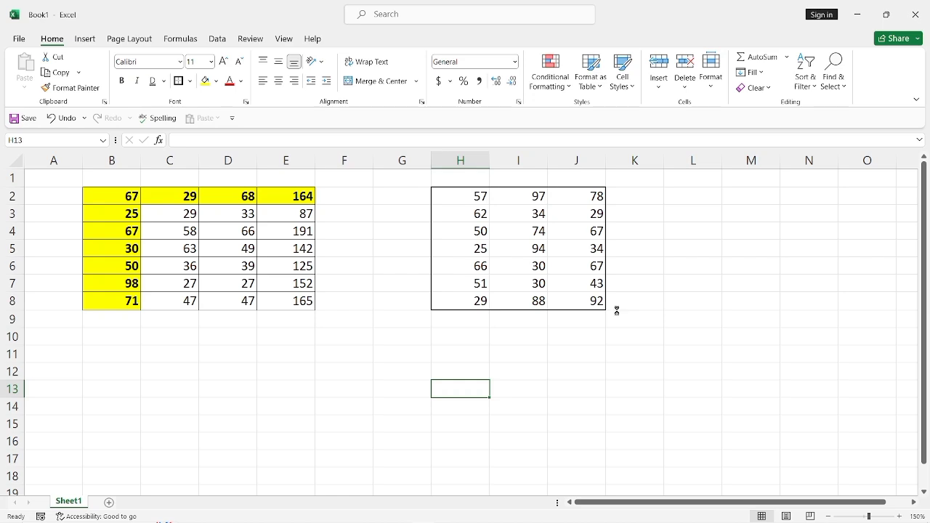
key("ctrl+z")
Apply a Bottom Double Border to the range H2:J8, and undo it
left_click(188, 81)
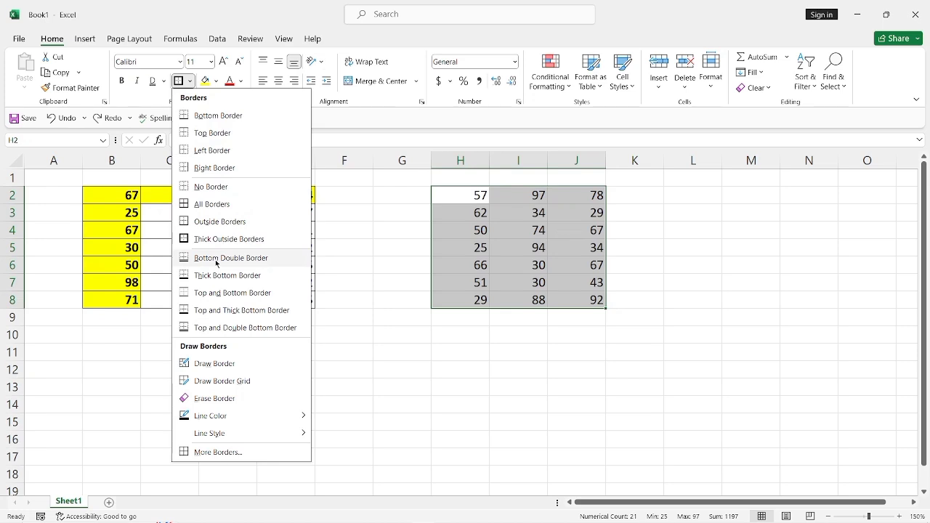
left_click(216, 260)
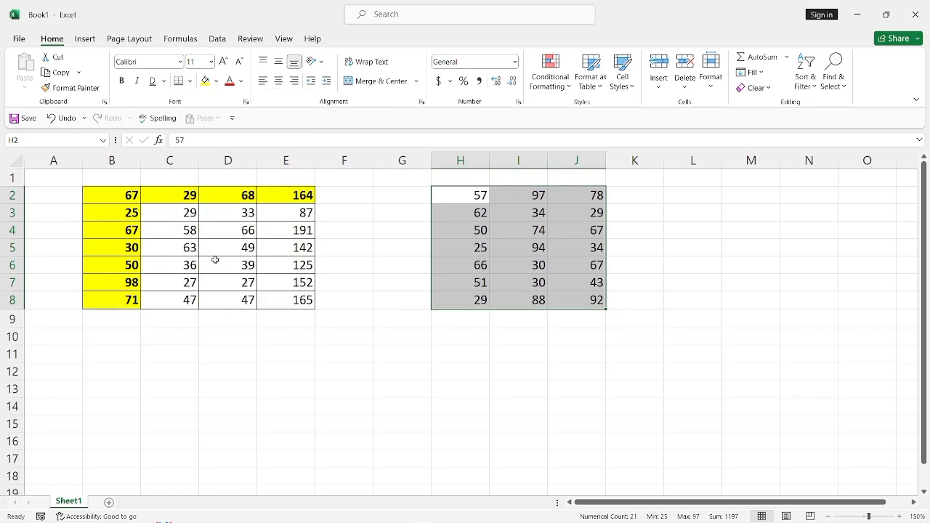
left_click(398, 391)
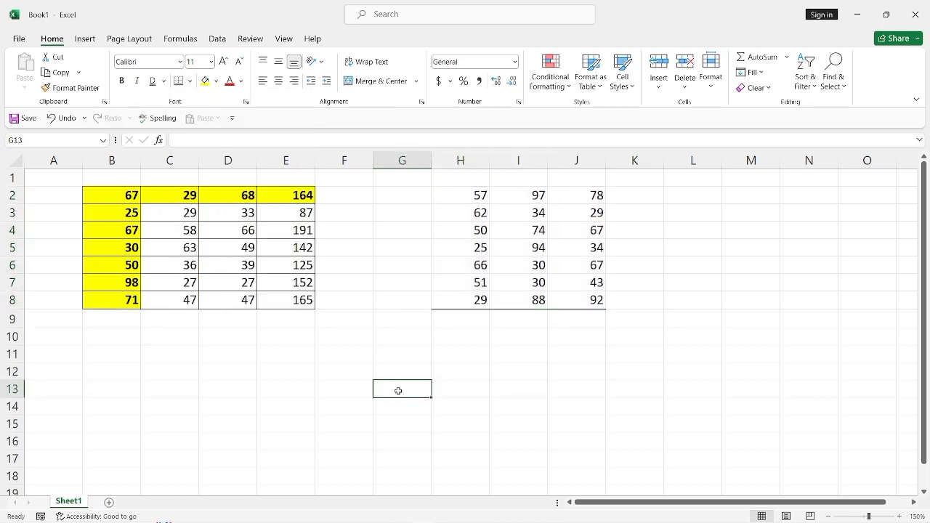
key("ctrl+z")
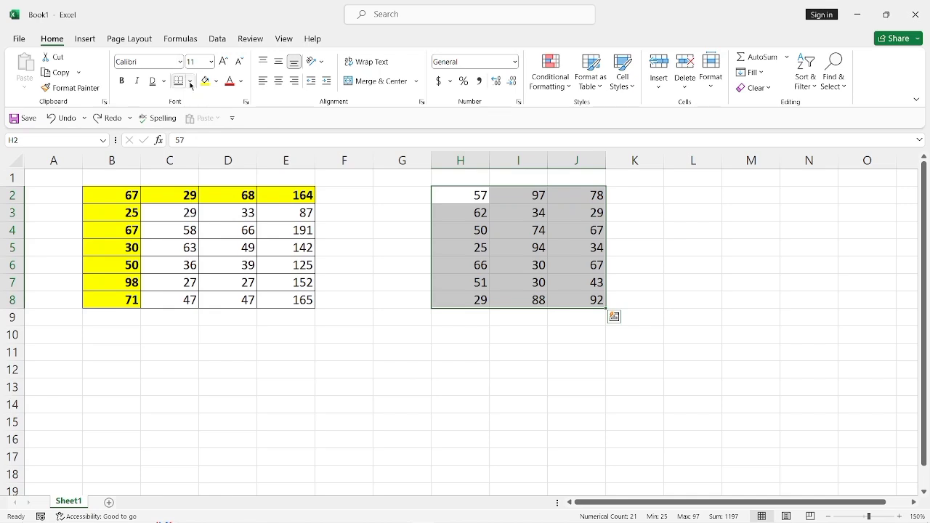
Apply a Thick Bottom Border to the range H2:J8, and undo it
left_click(191, 82)
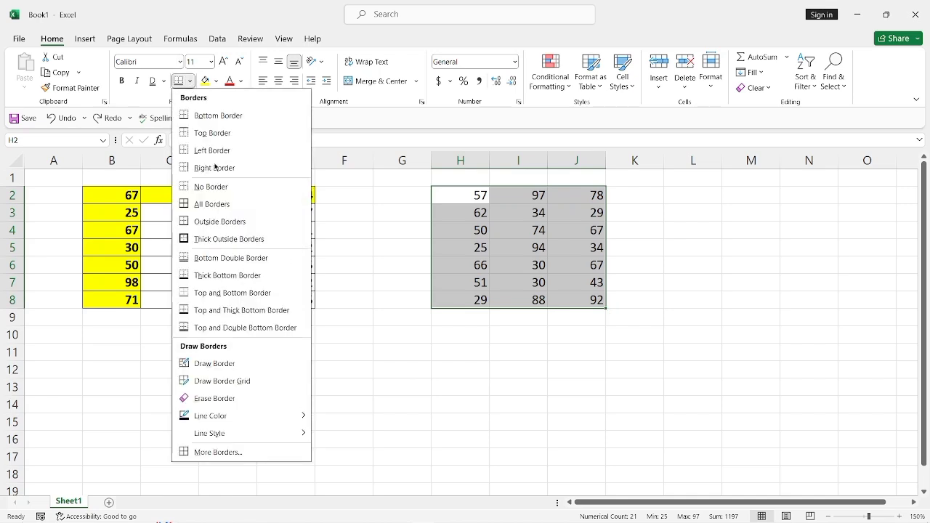
left_click(224, 275)
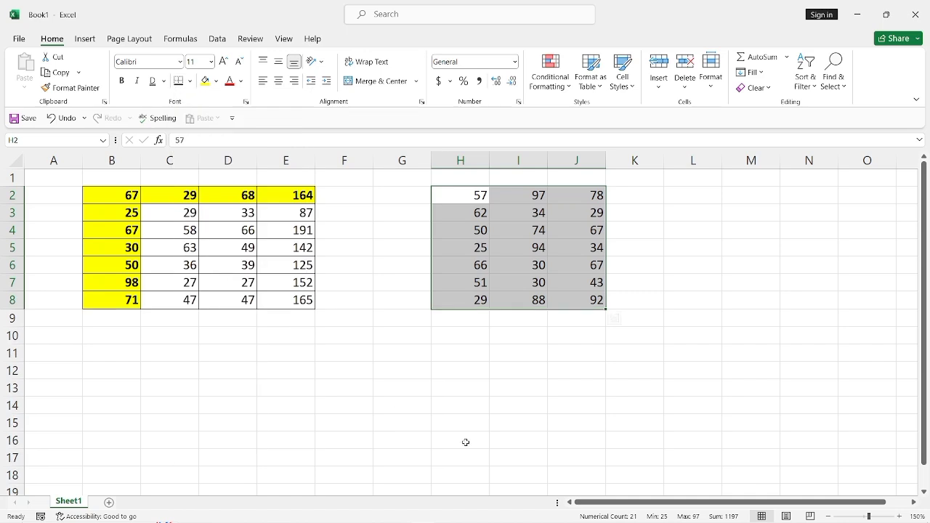
left_click(466, 442)
key("ctrl+z")
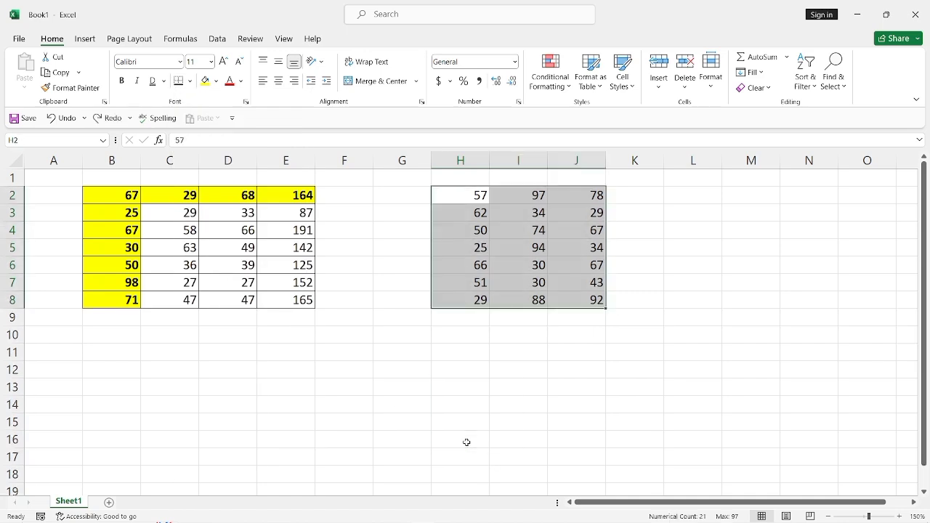
Apply a Top and Bottom Border to the range H2:J8, and undo it
left_click(189, 82)
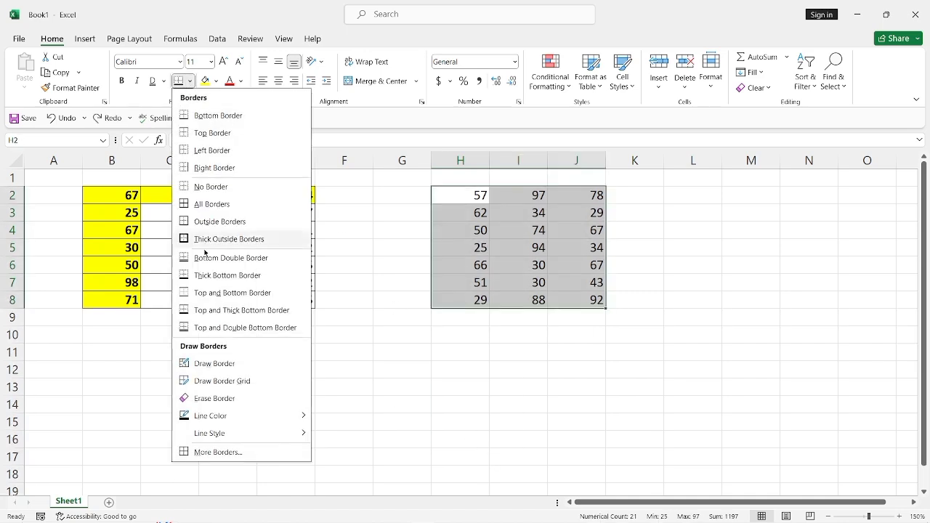
left_click(214, 293)
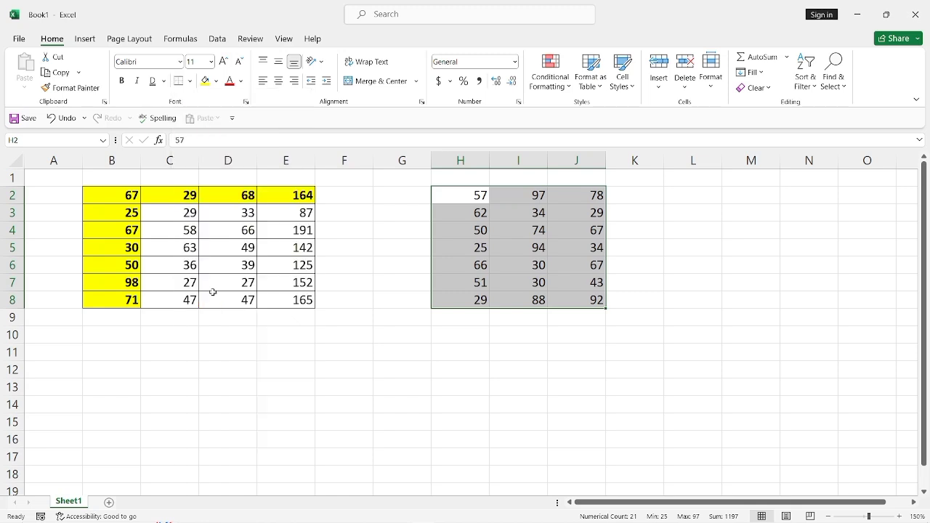
left_click(413, 376)
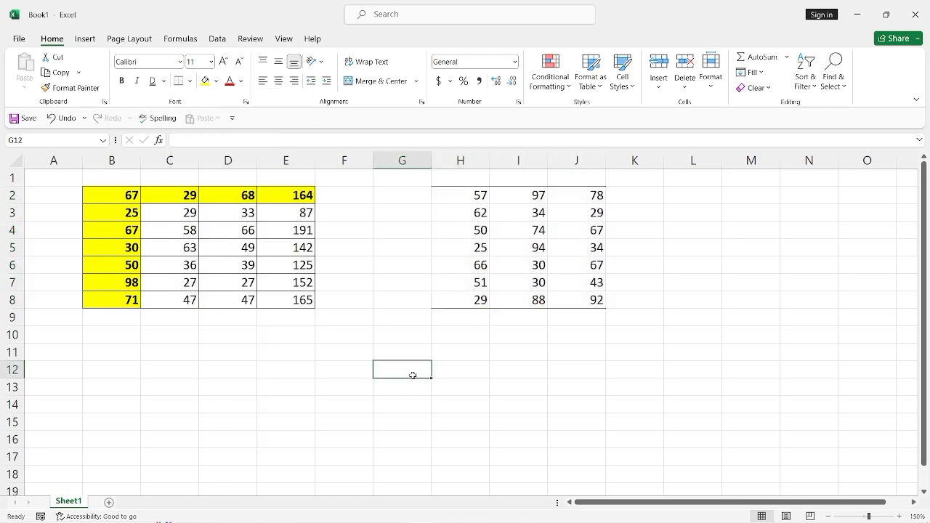
key("ctrl+z")
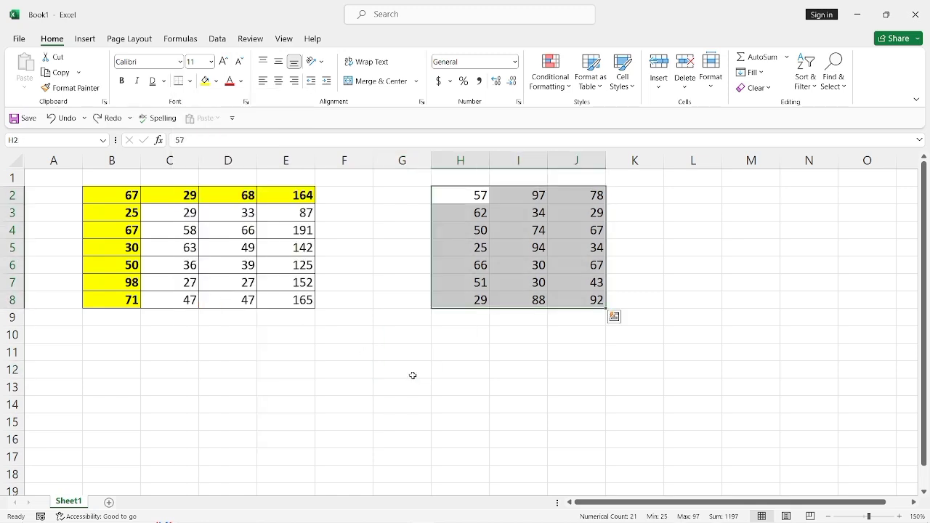
Apply a Top and Thick Bottom Border to the range H2:J8, and undo it
left_click(190, 81)
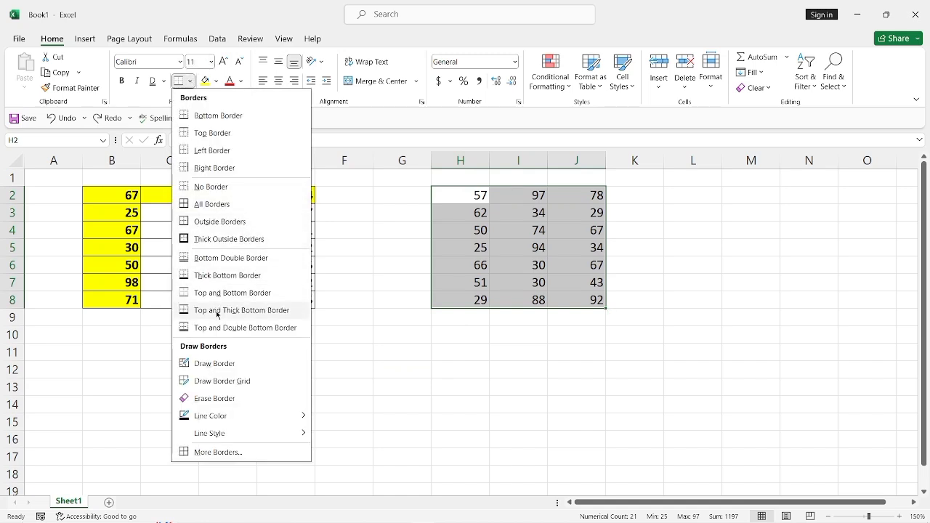
left_click(217, 311)
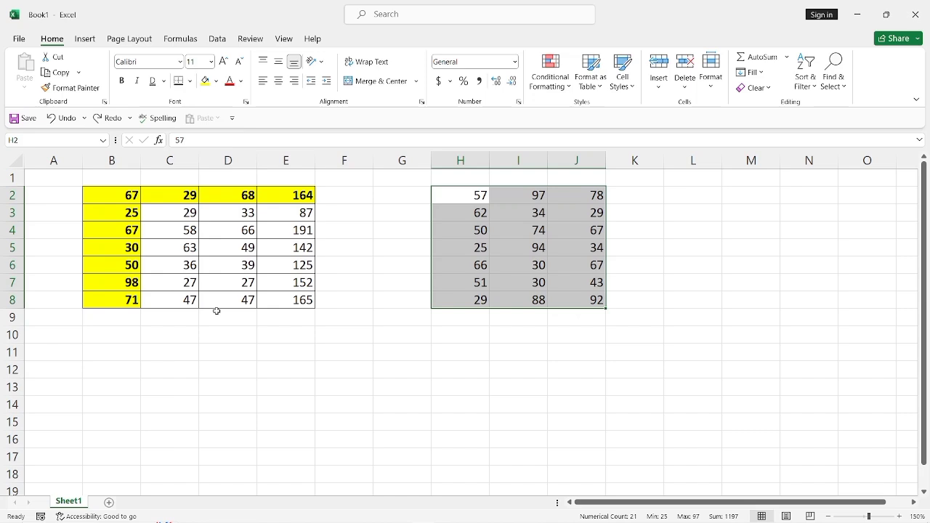
left_click(460, 354)
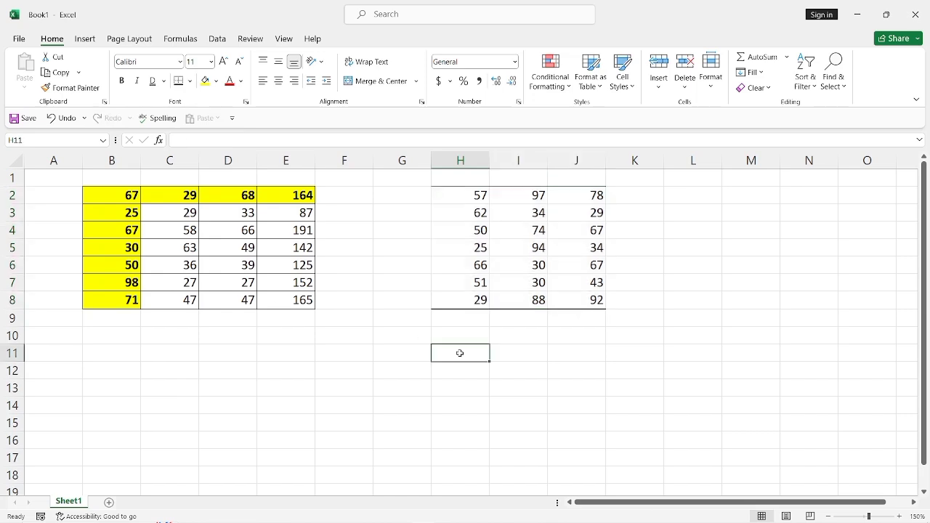
key("ctrl+z")
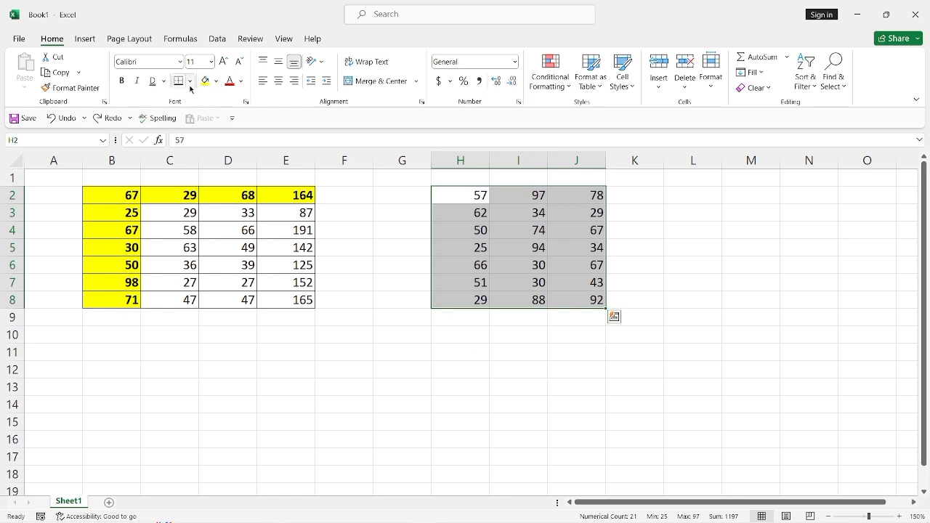
Apply a Top and Double Bottom Border to the range H2:J8, and undo it
left_click(190, 81)
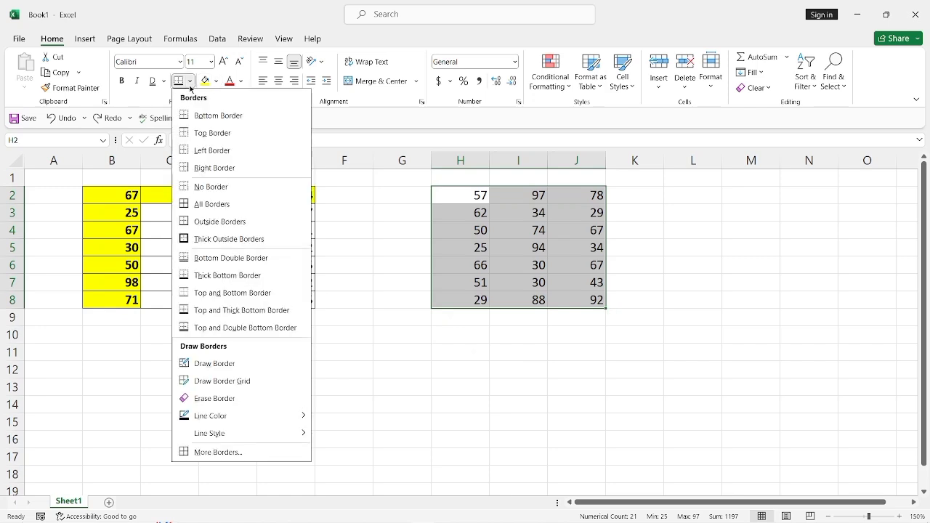
left_click(229, 329)
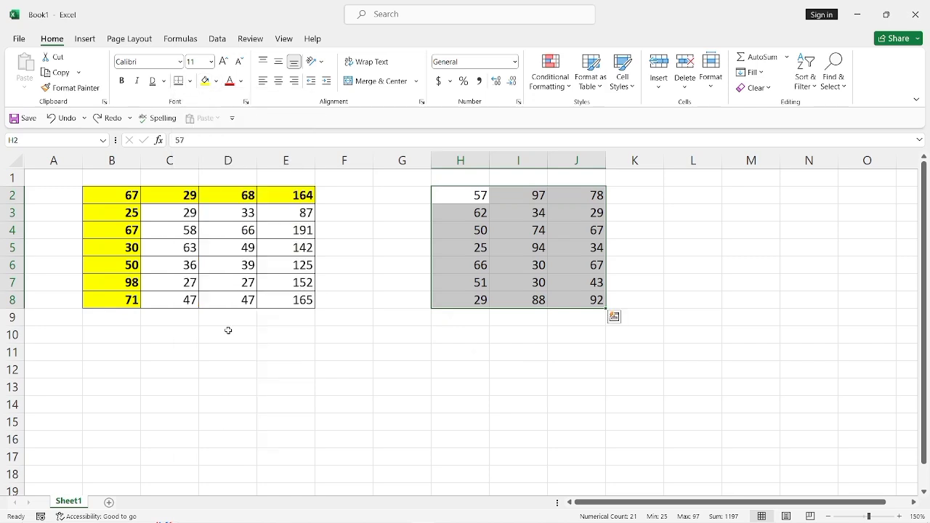
left_click(411, 400)
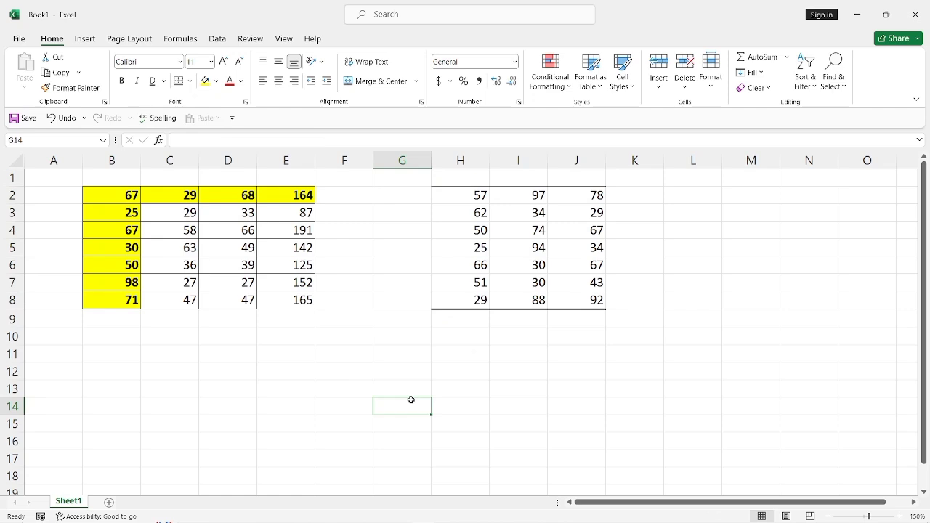
key("ctrl+z")
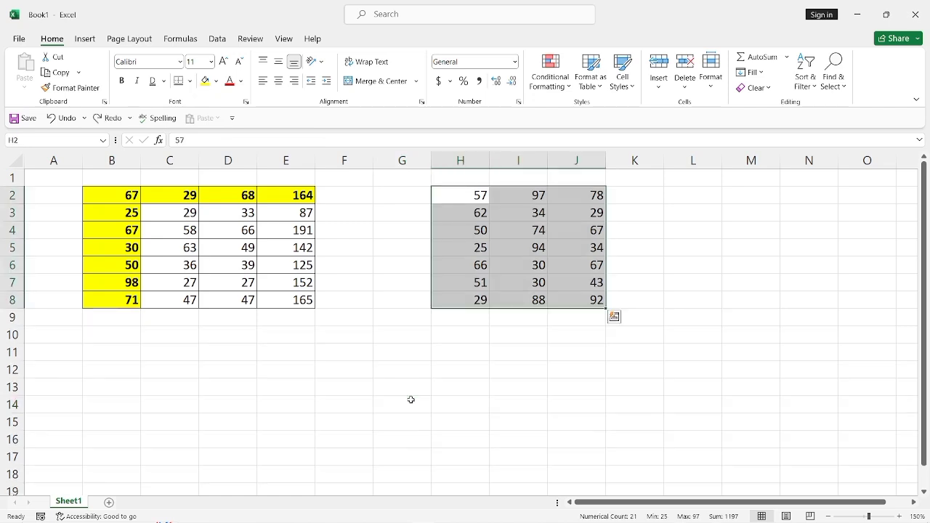
left_click(437, 386)
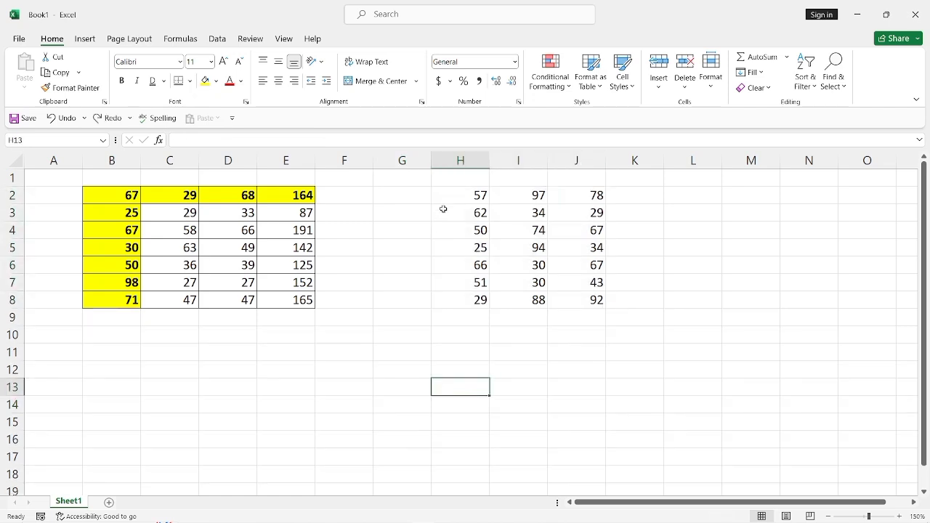
Use Draw Border to outline the range H2:J8 and draw a vertical line between columns H and I in rows 2 to 8
left_click_drag(448, 199, 583, 299)
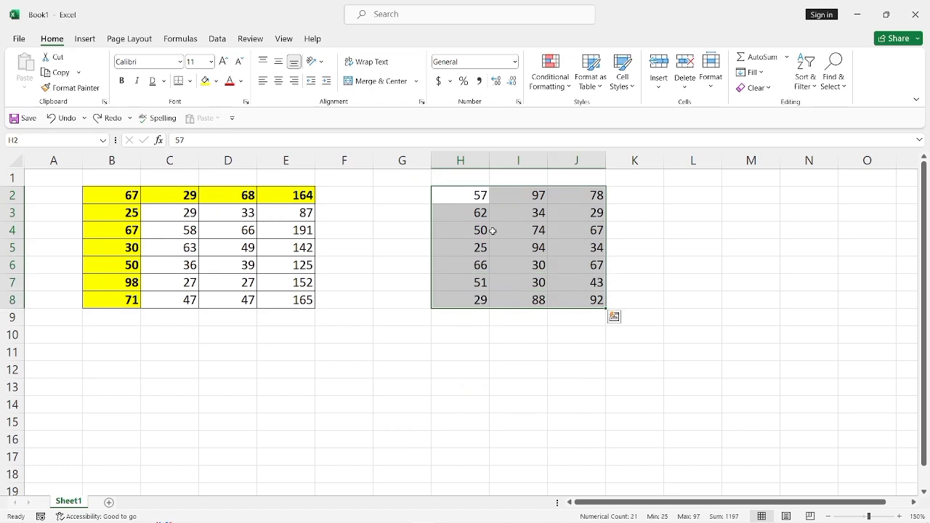
left_click(189, 81)
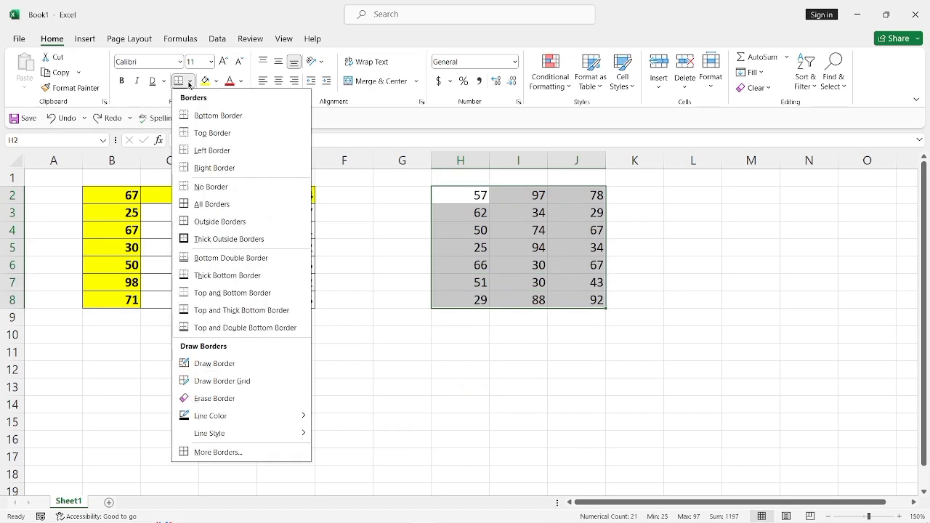
left_click(226, 364)
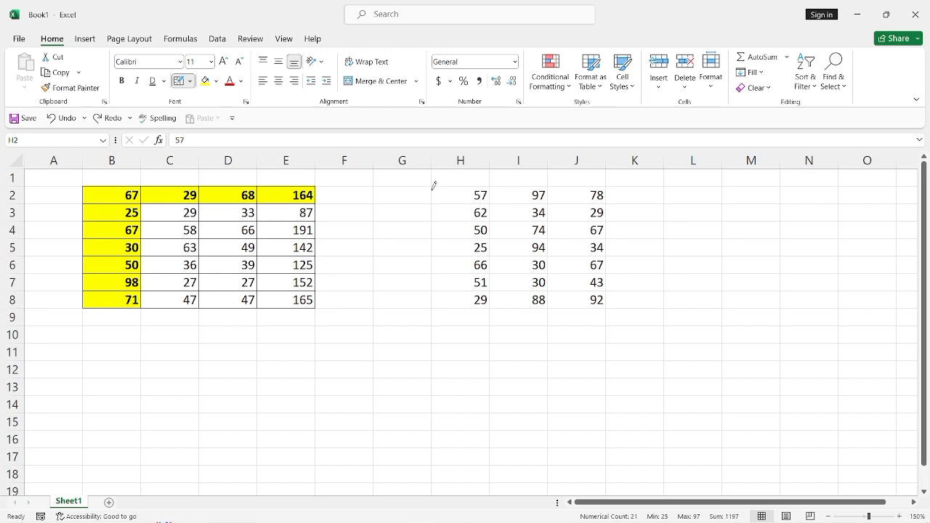
mouse_move(434, 186)
left_mouse_down()
mouse_move(433, 307)
mouse_move(614, 303)
mouse_move(600, 261)
mouse_move(602, 183)
mouse_move(446, 184)
left_mouse_up()
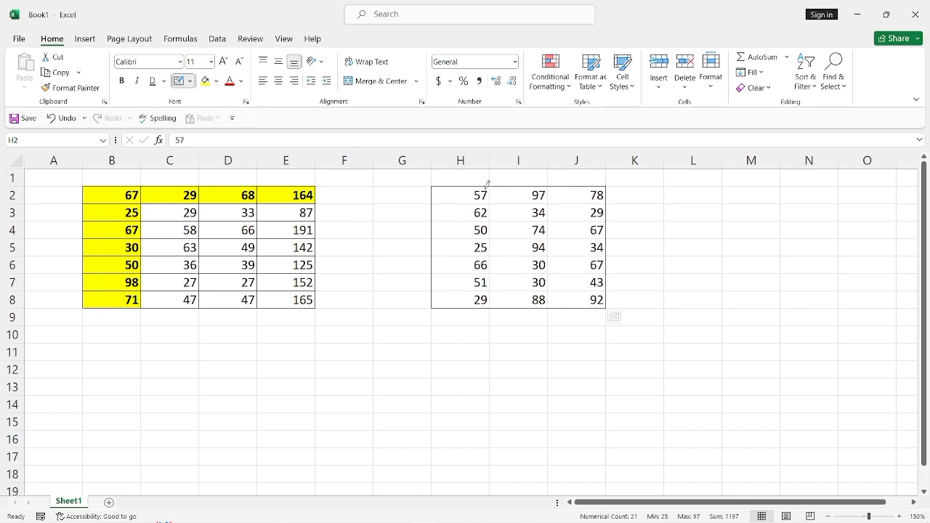
mouse_move(491, 183)
left_mouse_down()
mouse_move(481, 268)
mouse_move(493, 301)
left_mouse_up()
key("ctrl+a")
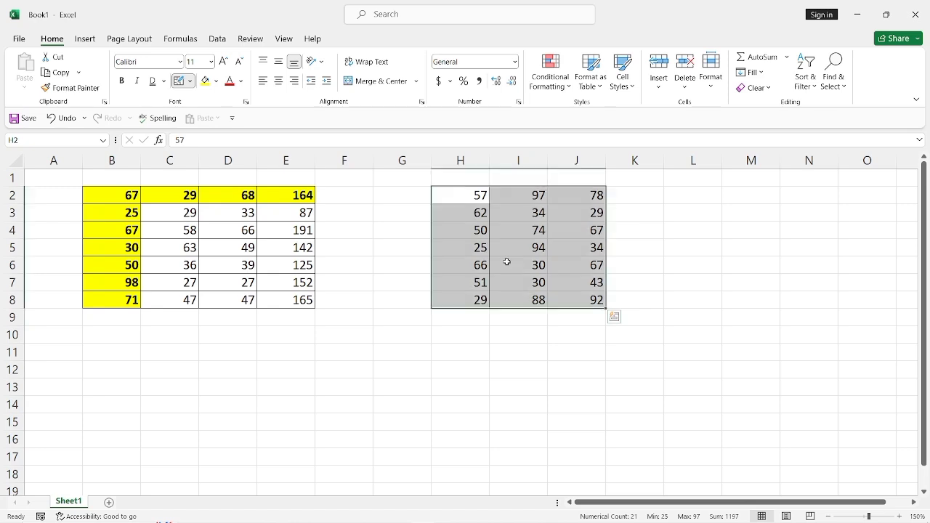
left_click(653, 340)
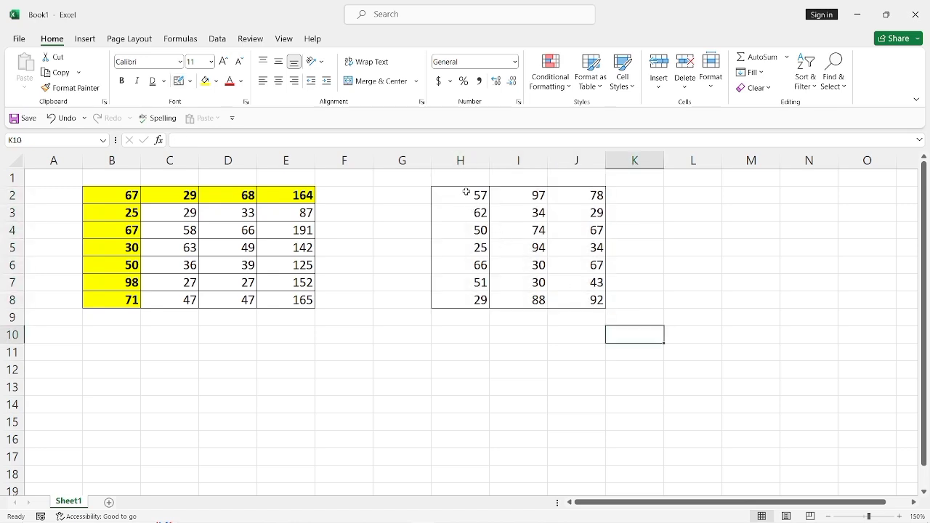
Remove all borders from the range H2:J8 with No Border
left_click_drag(459, 192, 597, 301)
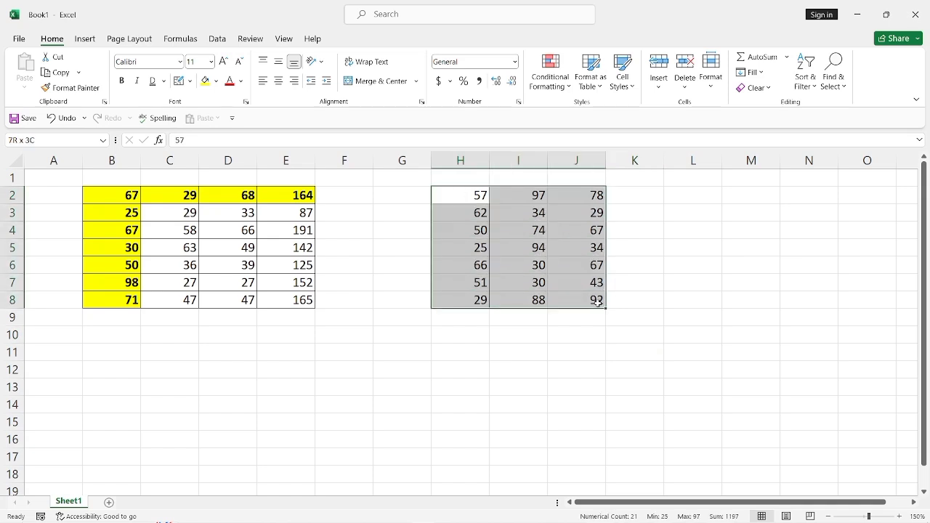
left_click(189, 81)
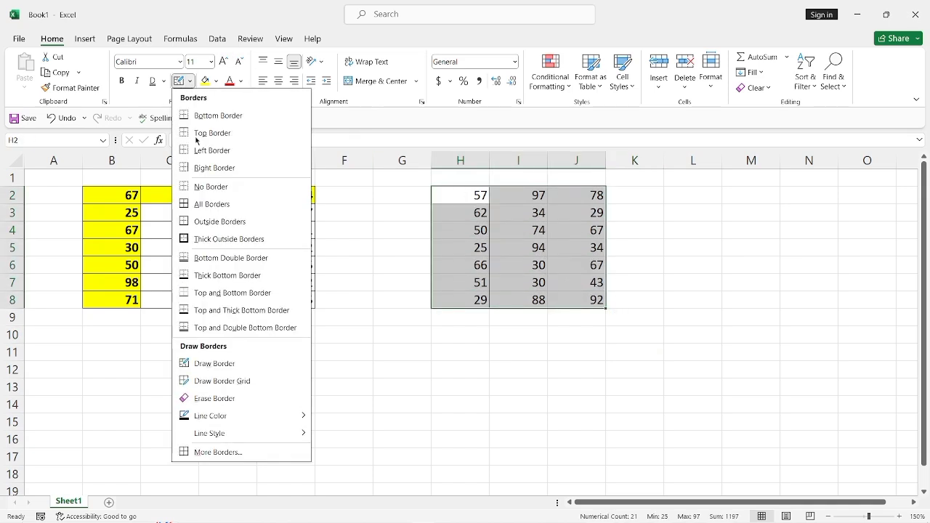
left_click(209, 186)
left_click(421, 357)
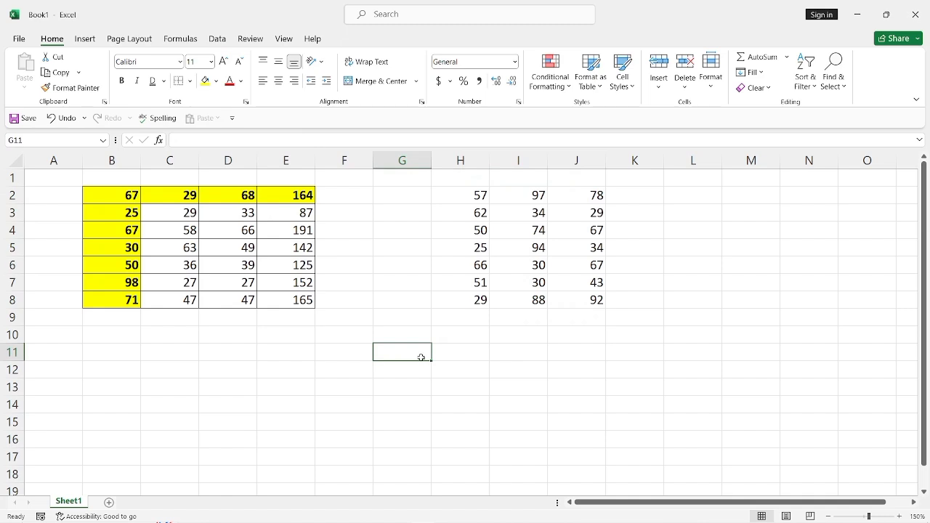
Use Draw Border Grid to draw full grids over the ranges H2:I8, J2:M11 and G11:J16
left_click_drag(461, 193, 591, 308)
left_click(578, 290)
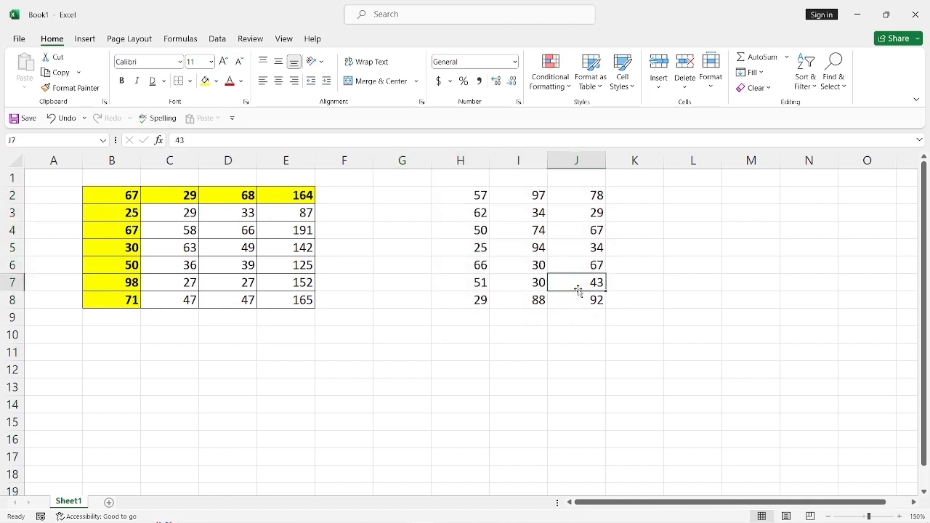
left_click_drag(476, 194, 582, 298)
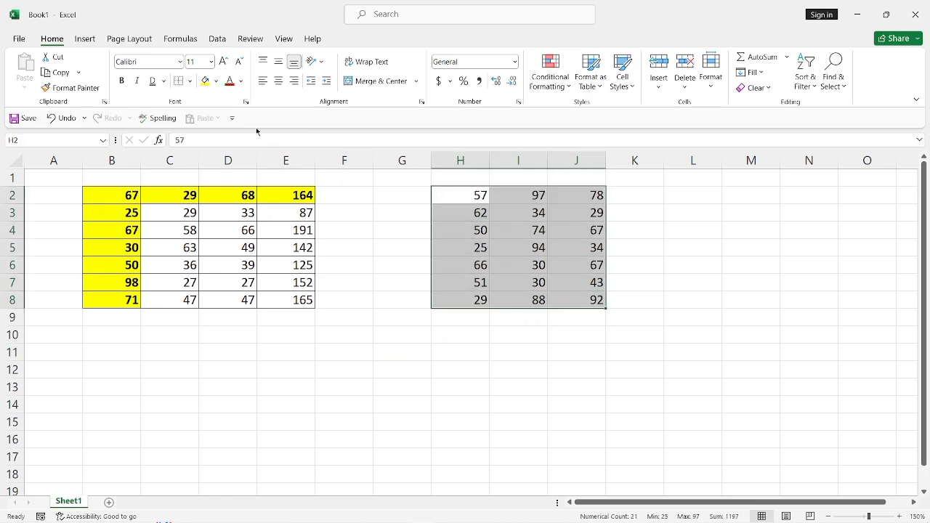
left_click(190, 82)
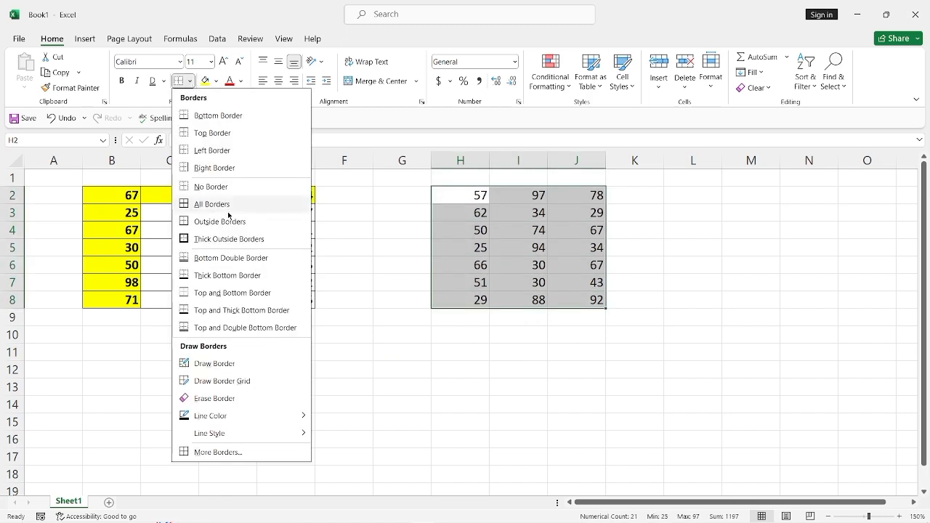
left_click(229, 380)
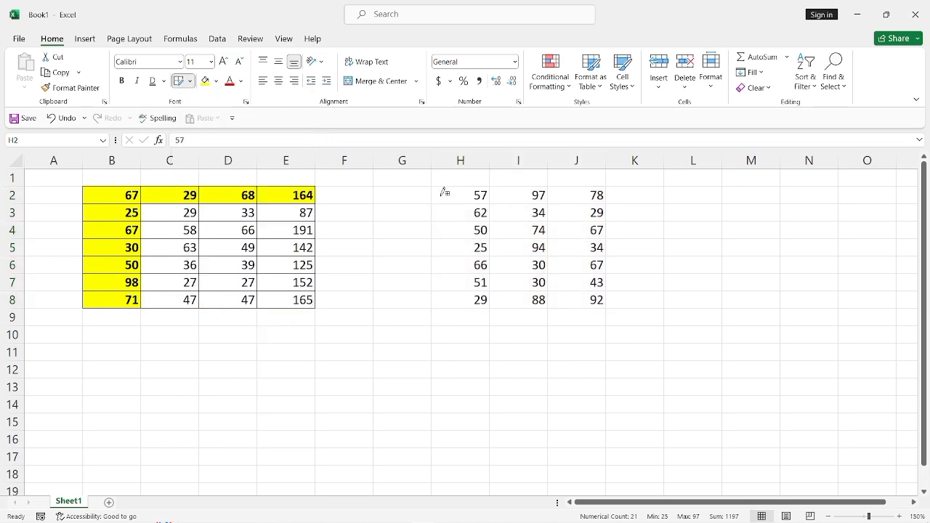
mouse_move(444, 192)
left_mouse_down()
mouse_move(517, 262)
mouse_move(528, 302)
left_mouse_up()
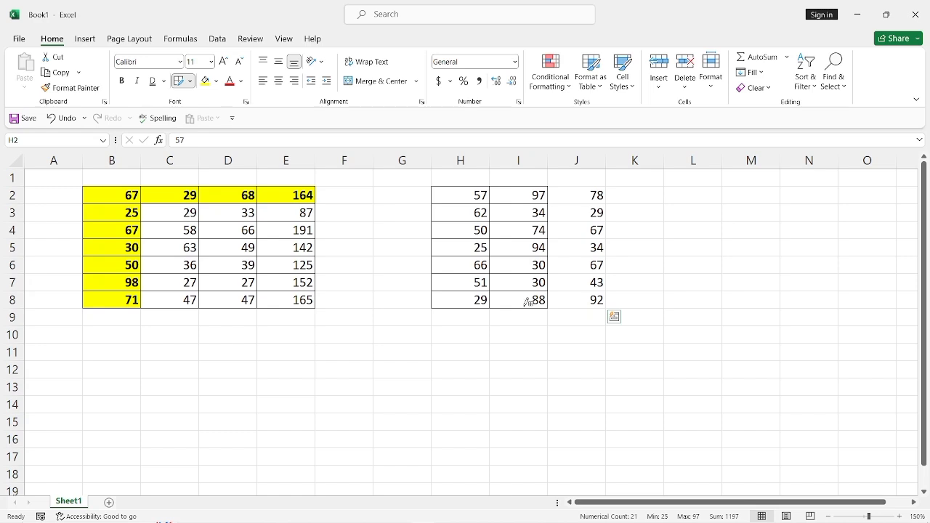
left_click_drag(596, 187, 748, 348)
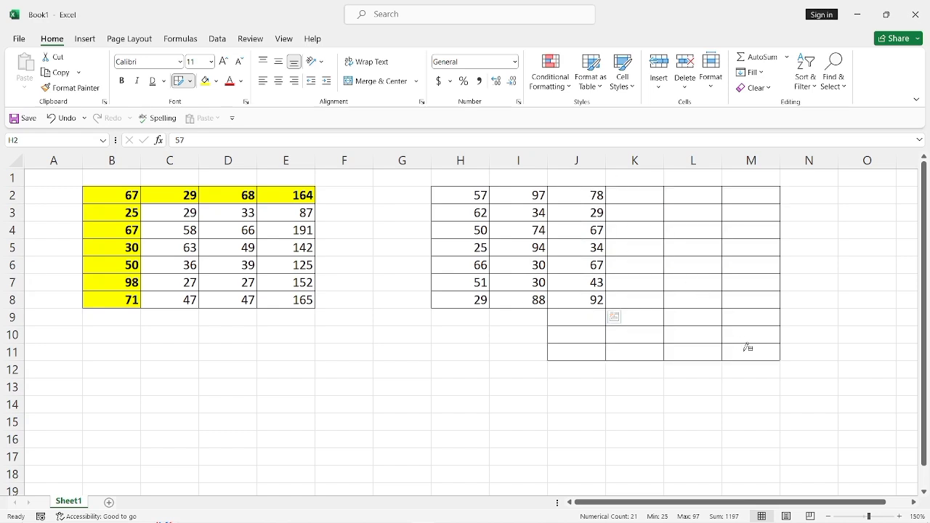
left_click_drag(386, 344, 566, 436)
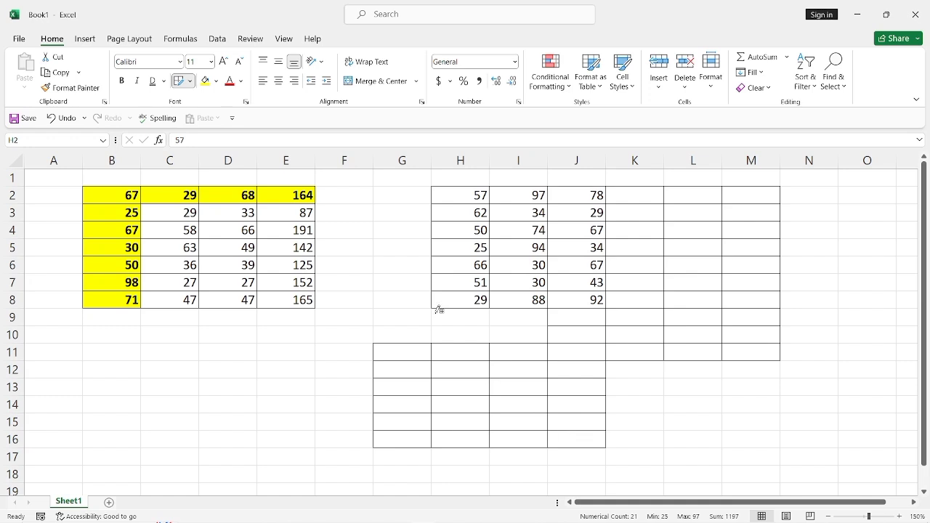
key("Escape")
left_click(400, 305)
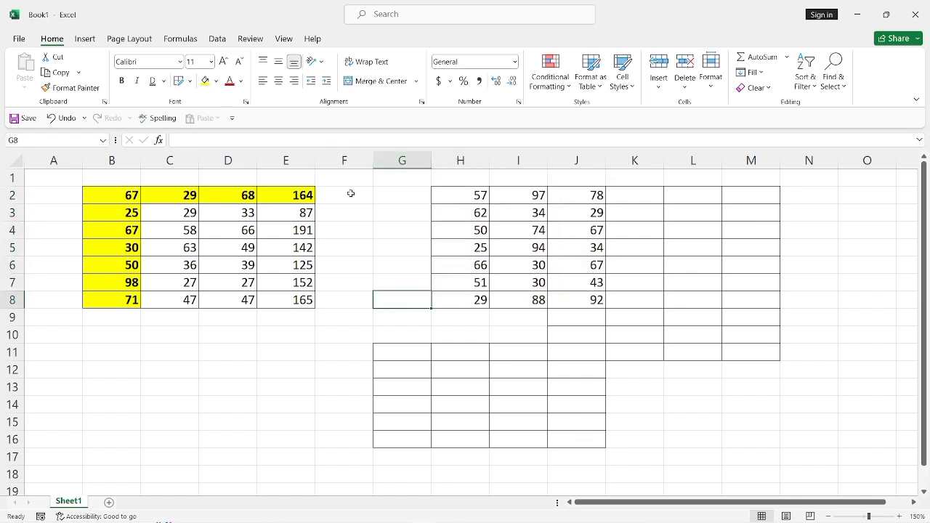
Clear all drawn borders from the range F2:N17 with No Border
left_click_drag(351, 193, 812, 457)
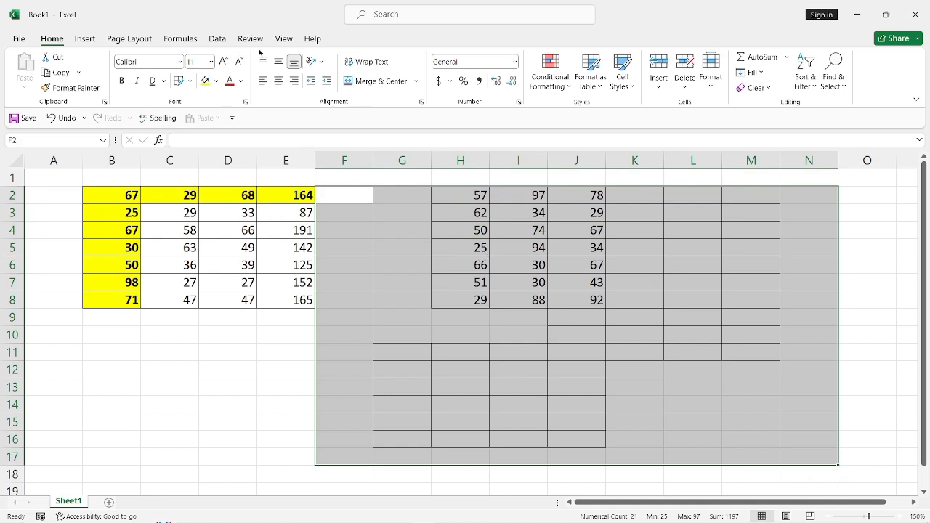
left_click(191, 83)
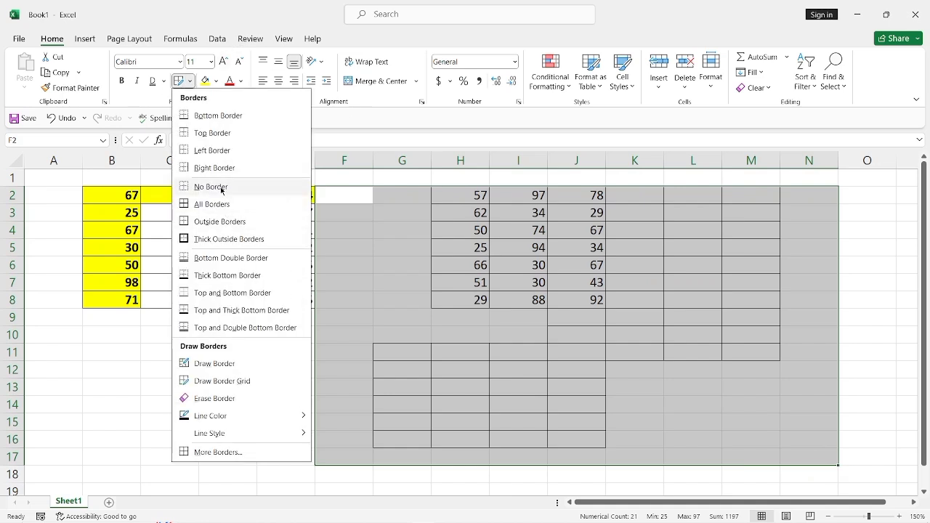
left_click(215, 187)
left_click(421, 260)
left_click_drag(422, 260, 283, 195)
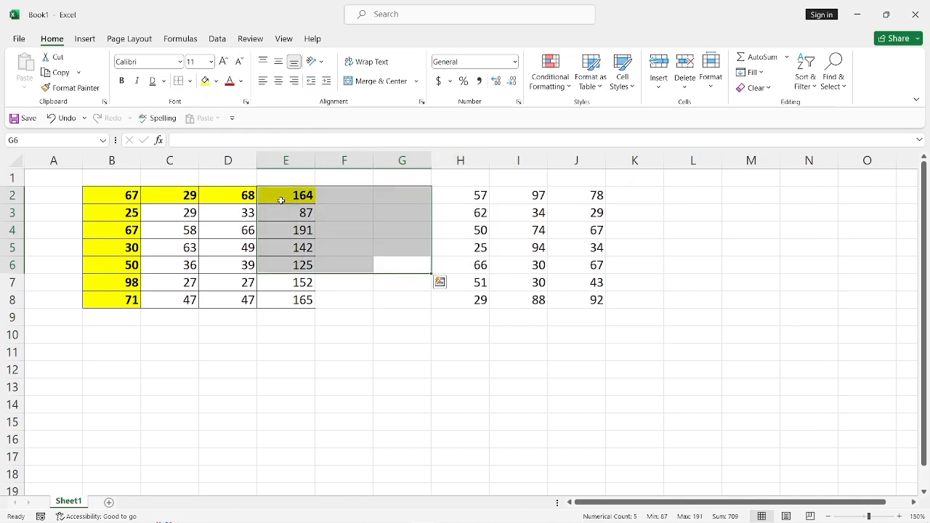
left_click(436, 243)
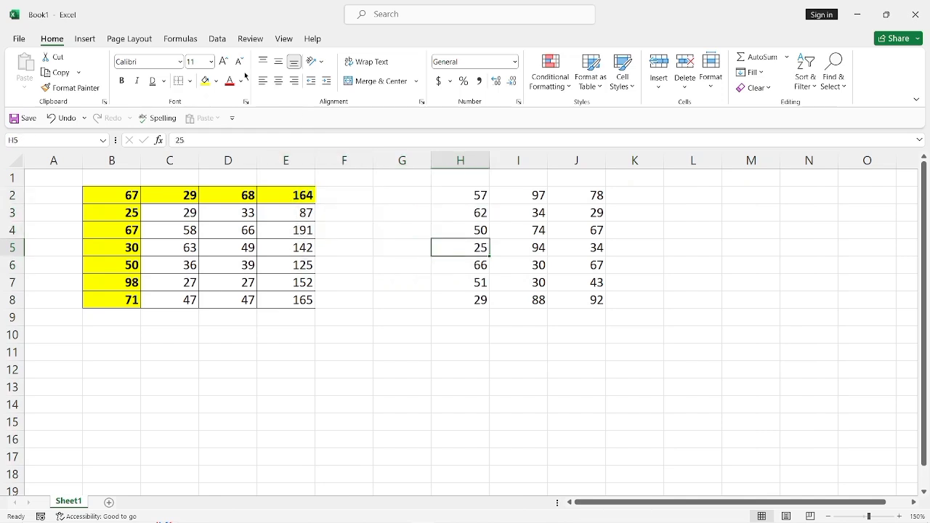
Apply All Borders to the range H2:J8
left_click(190, 82)
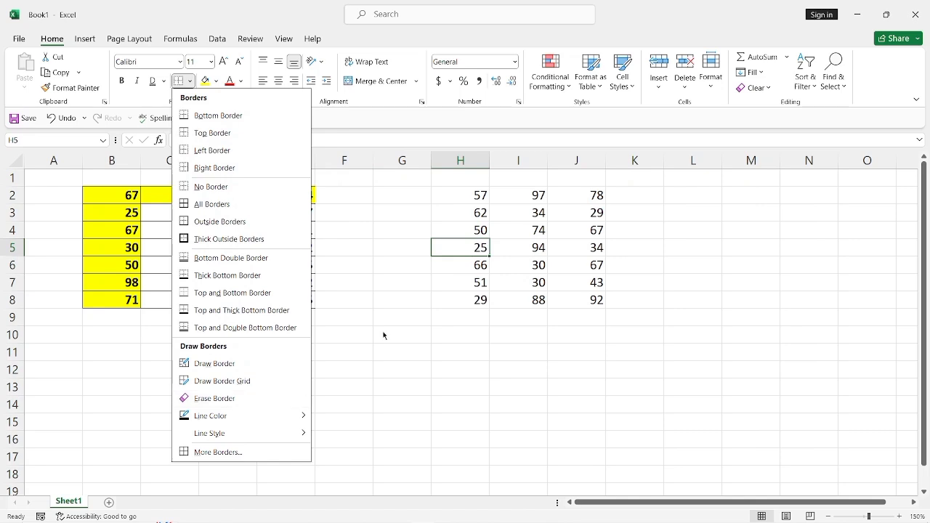
left_click(446, 212)
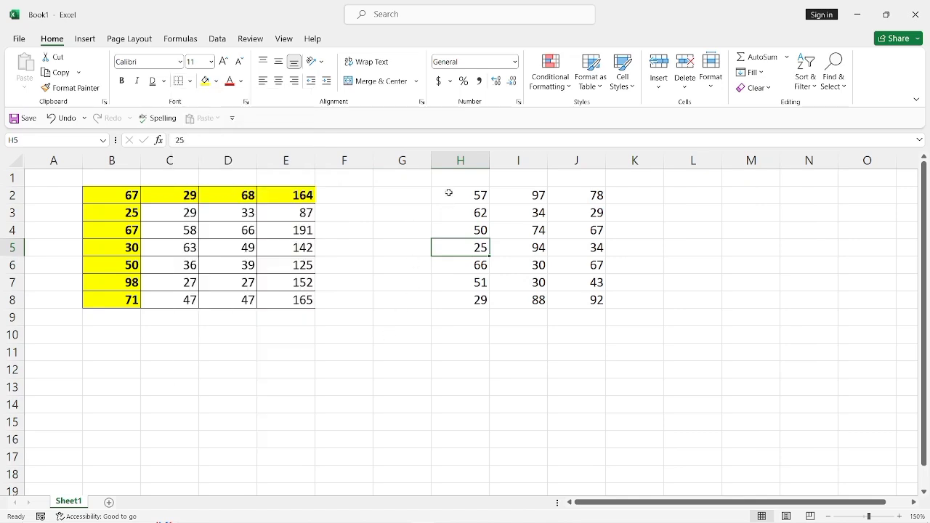
left_click_drag(451, 194, 601, 300)
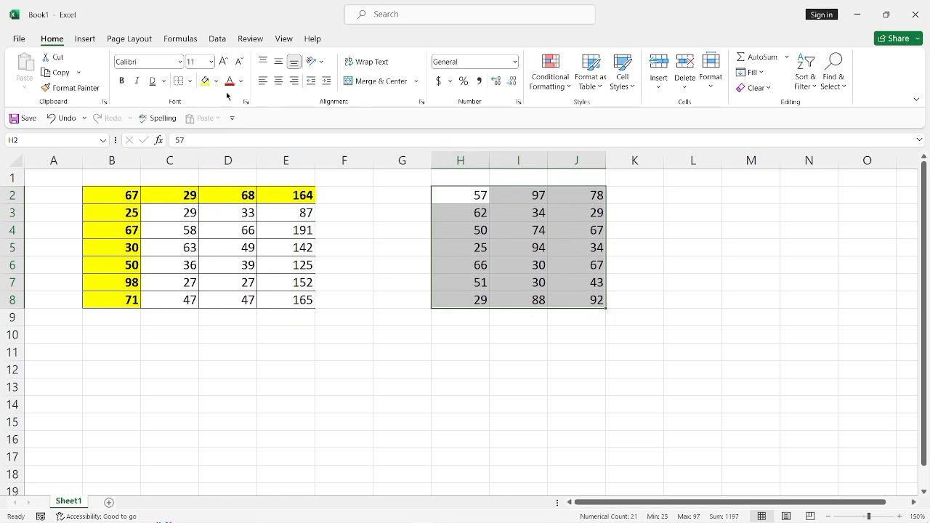
left_click(192, 82)
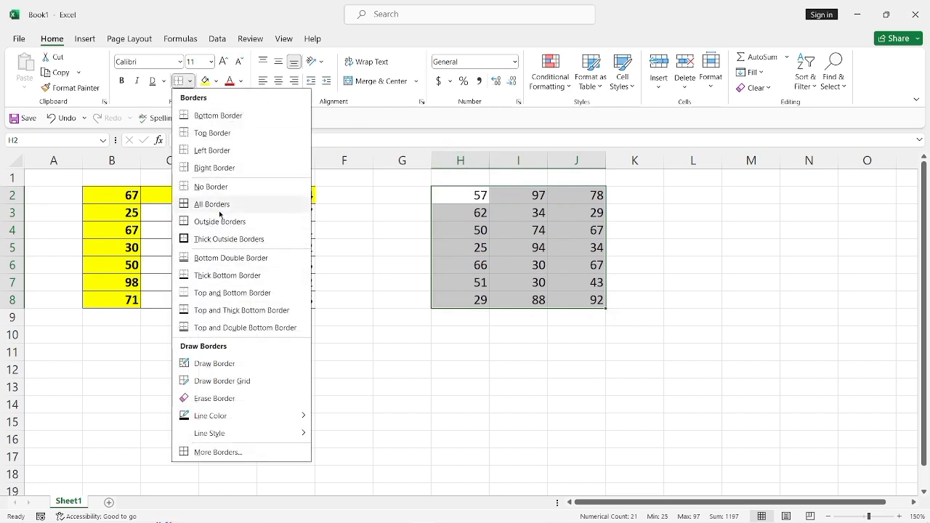
left_click(221, 206)
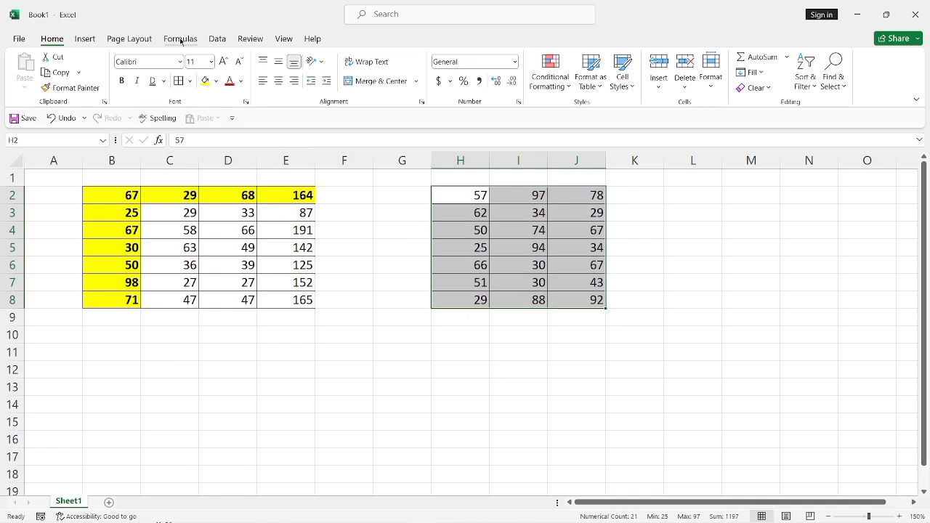
Use Erase Border to wipe the borders from columns H, I and J in rows 2 to 8
left_click(192, 87)
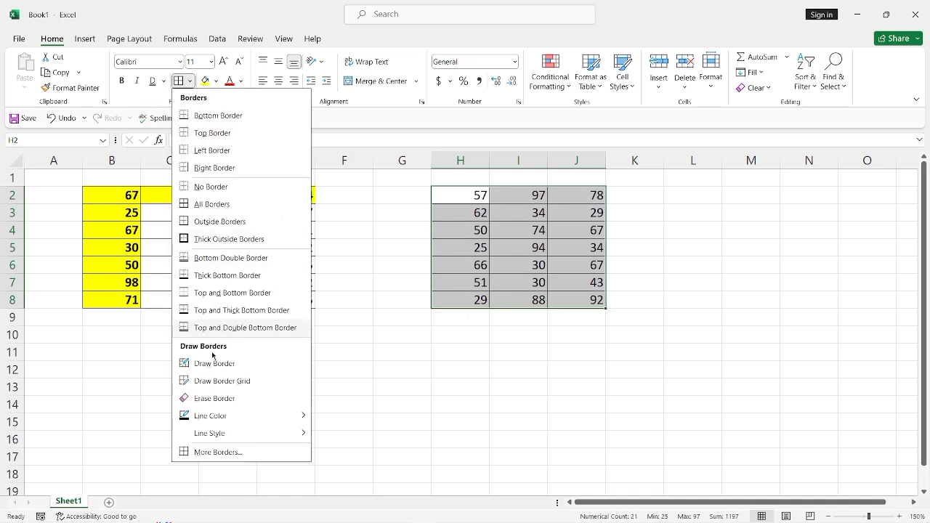
left_click(211, 400)
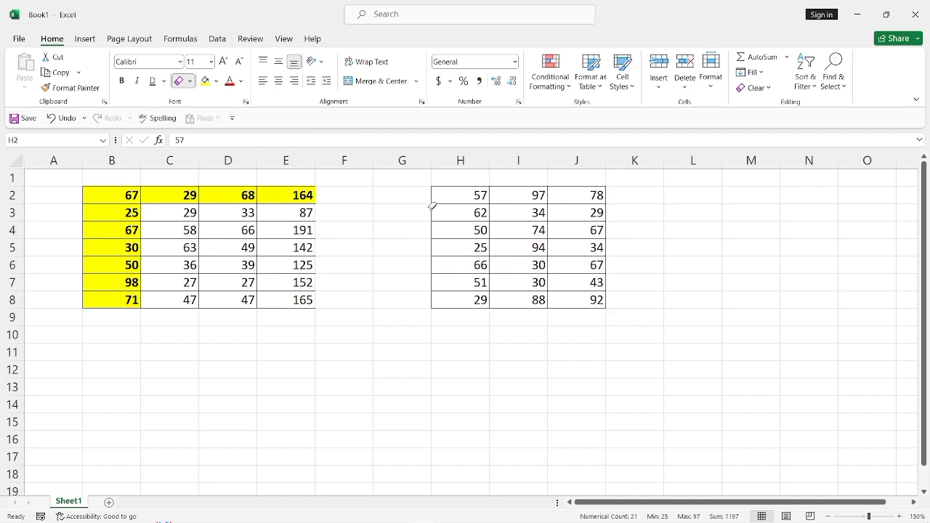
left_click_drag(453, 179, 456, 320)
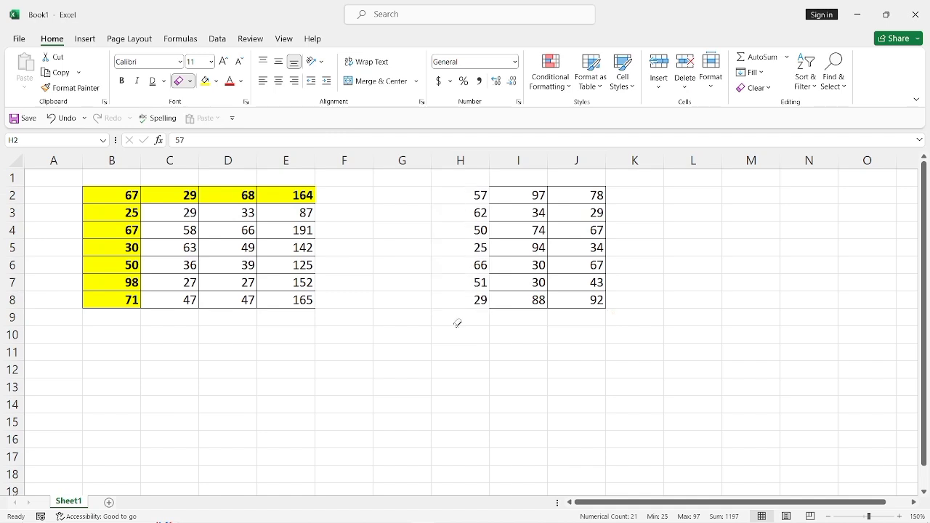
left_click_drag(523, 180, 520, 317)
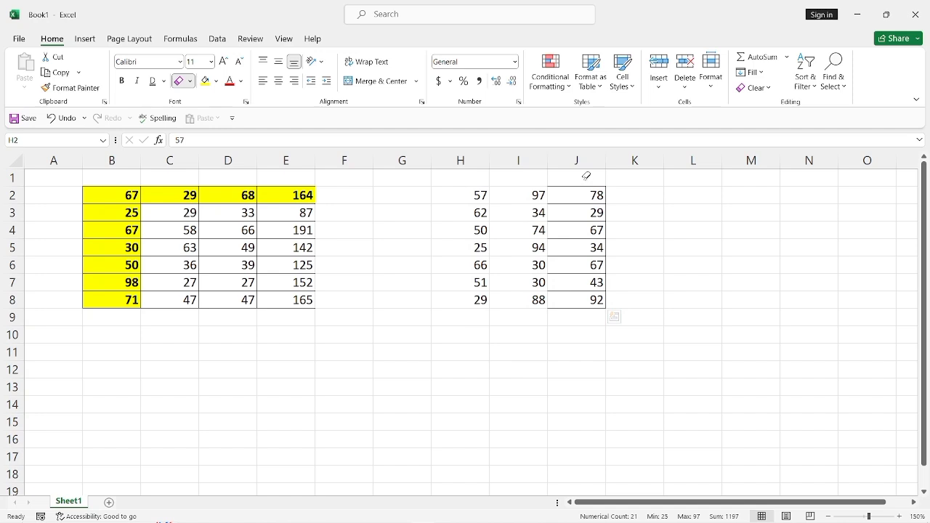
left_click_drag(586, 176, 585, 300)
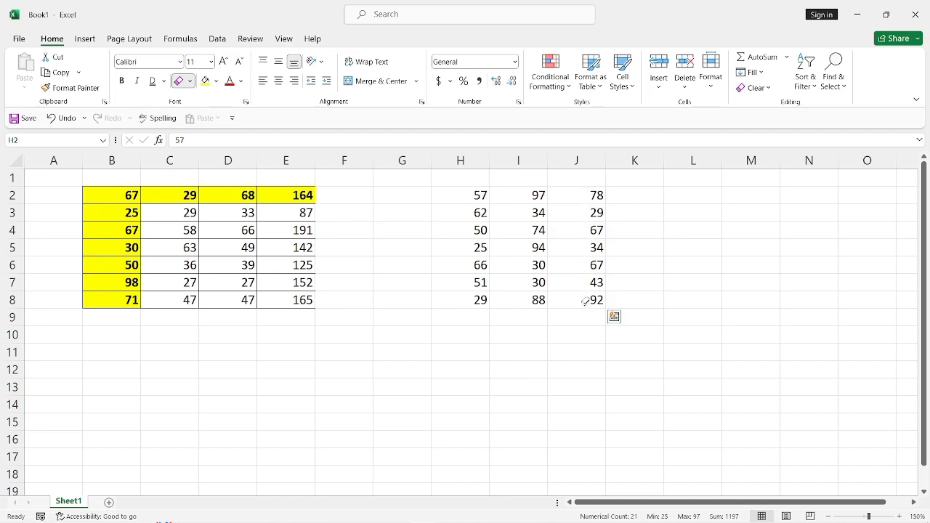
Set the border line color to the standard red and draw a border grid over the range H2:J8
left_click(191, 82)
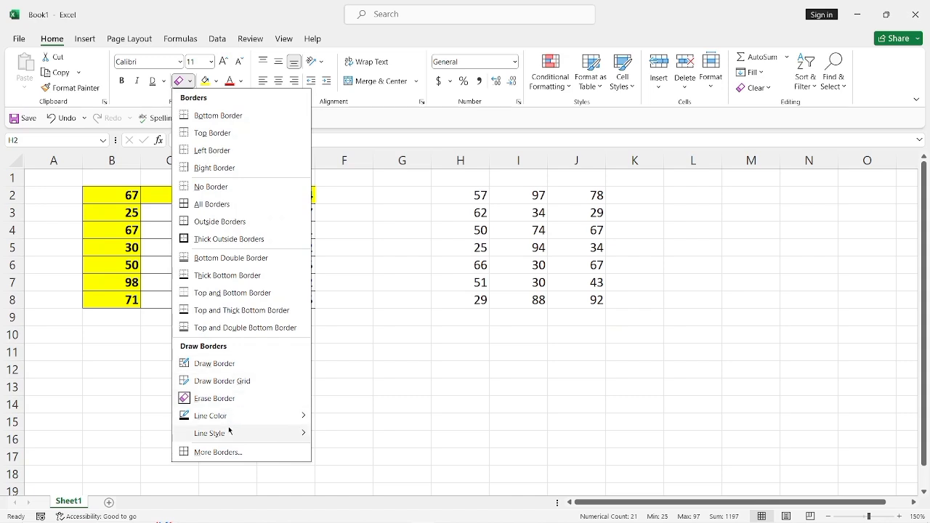
mouse_move(233, 422)
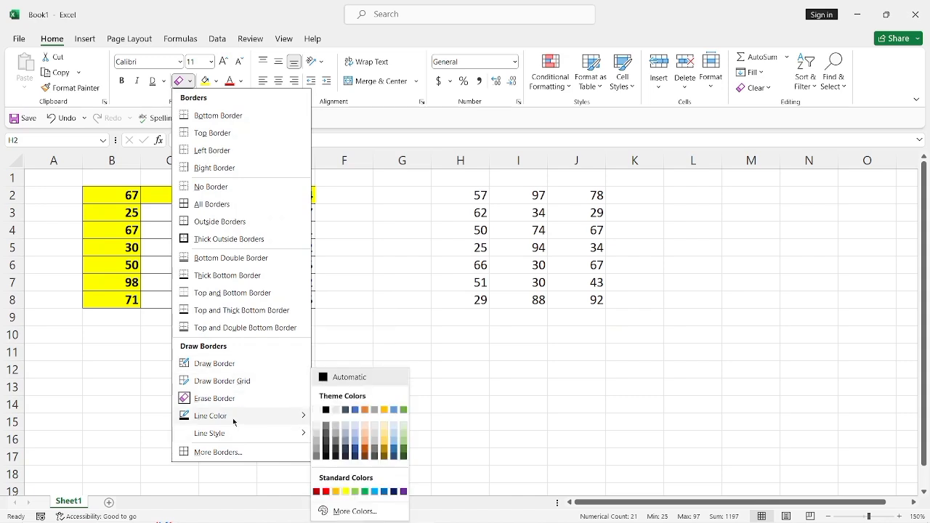
left_click(328, 492)
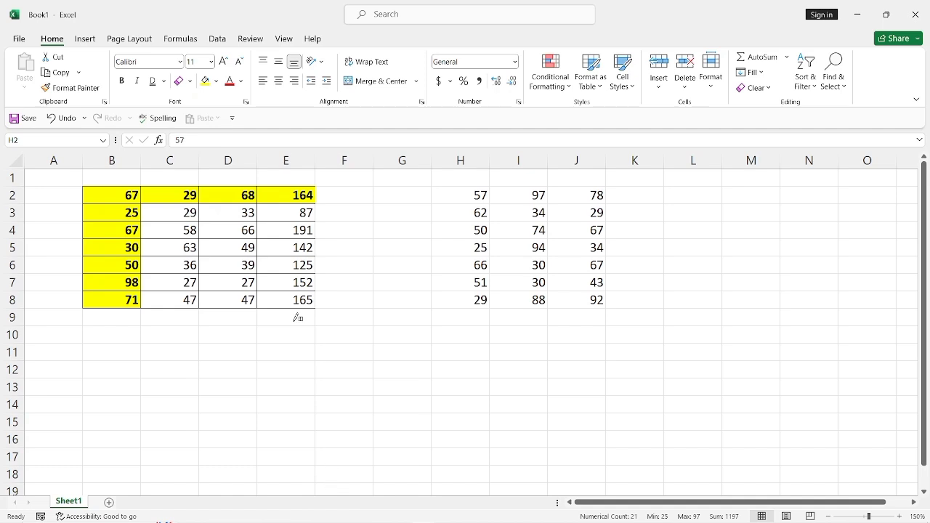
mouse_move(446, 194)
left_mouse_down()
mouse_move(546, 260)
mouse_move(594, 311)
mouse_move(596, 303)
left_mouse_up()
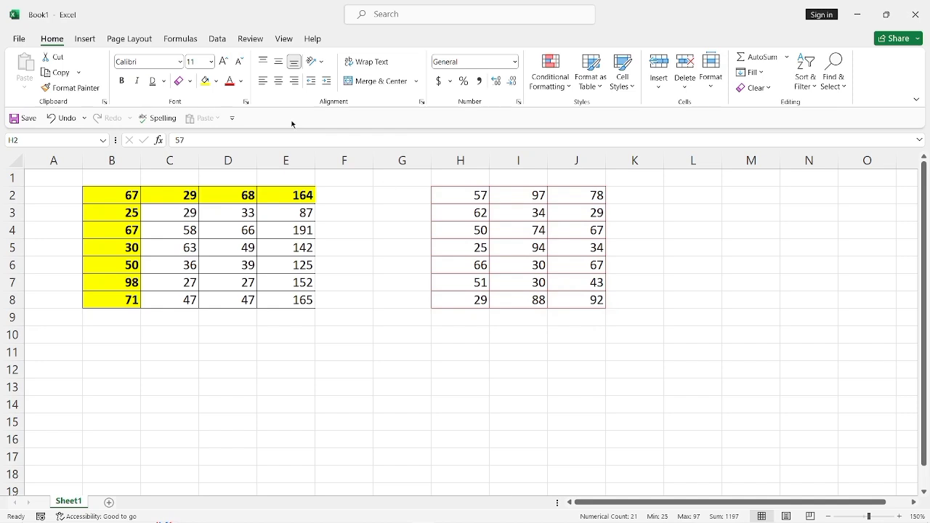
Set the border line style to the thicker dashed line and draw a red border grid over the range H9:L16
left_click(216, 81)
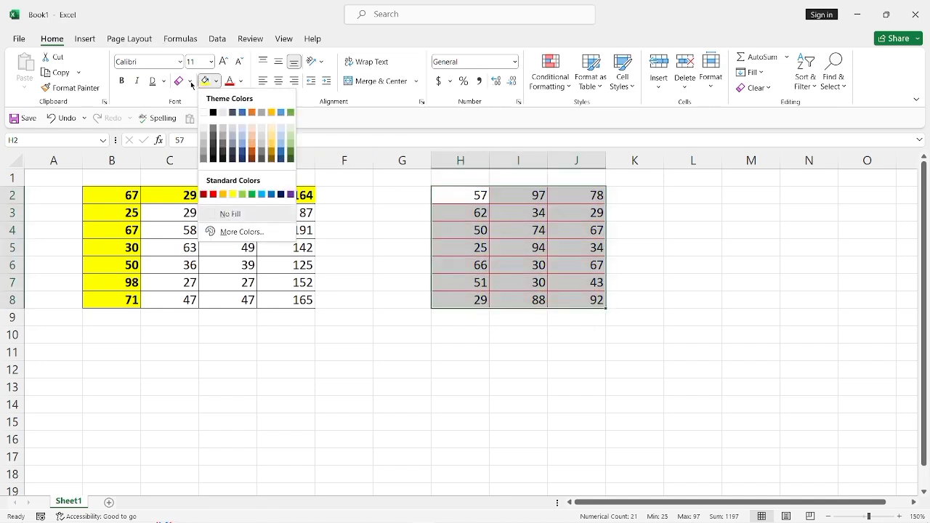
left_click(189, 80)
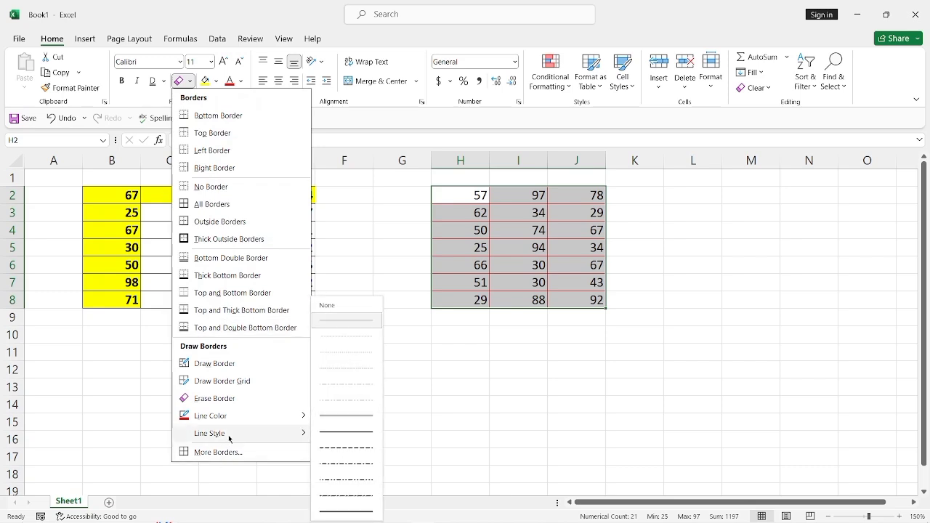
left_click(330, 448)
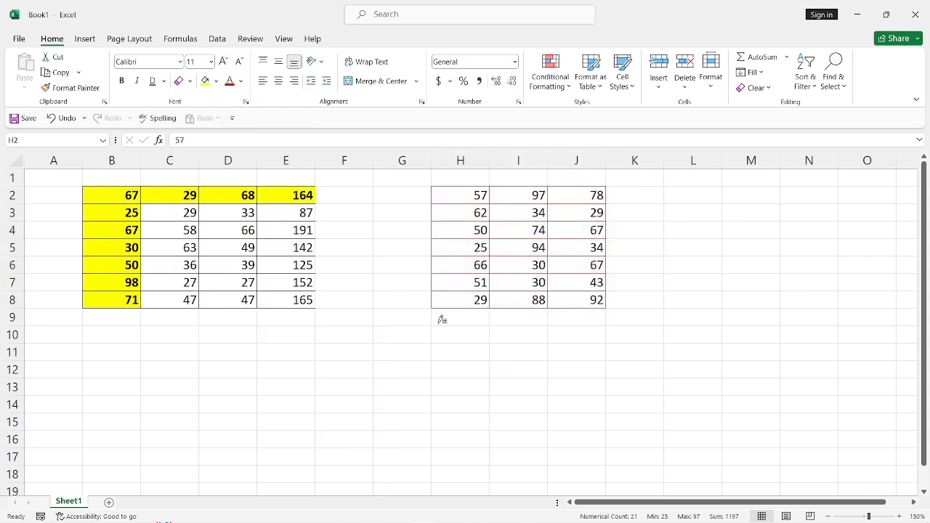
left_click_drag(442, 320, 687, 429)
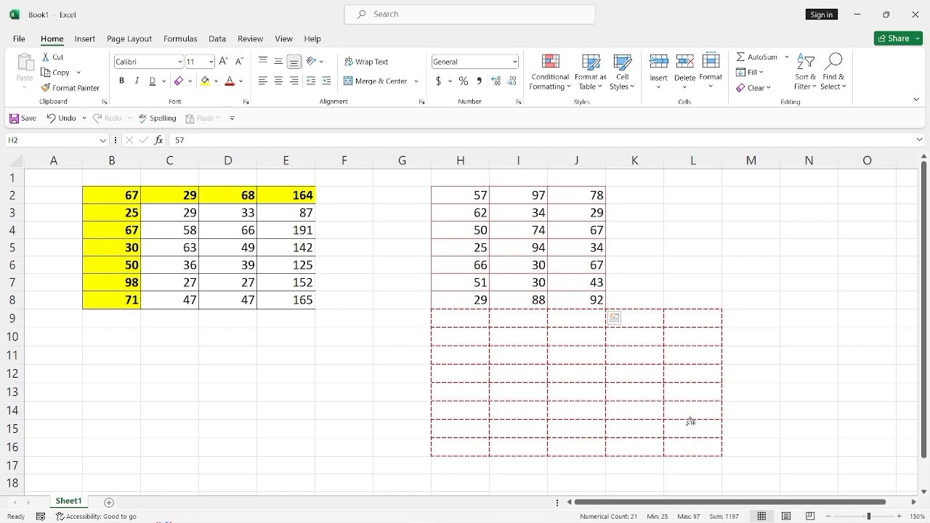